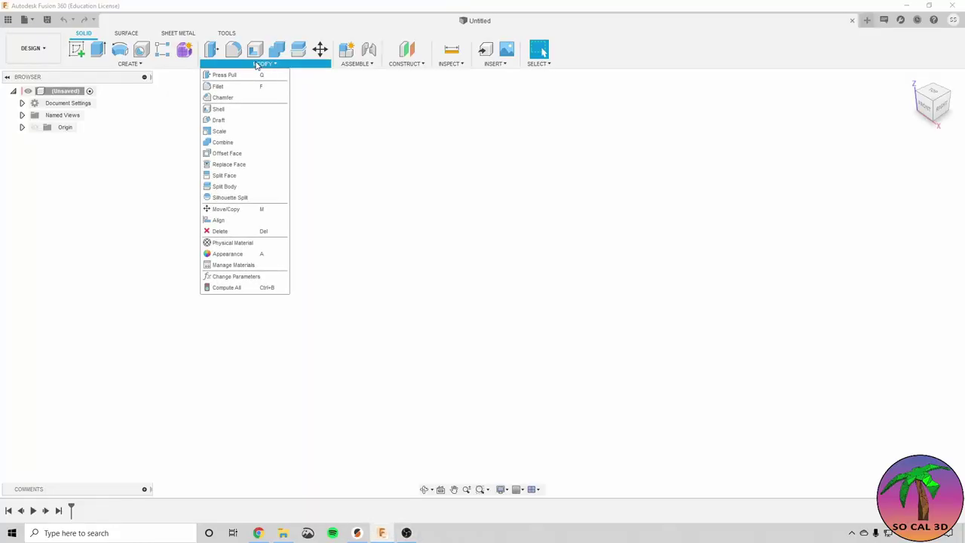
Add a user parameter named offset in inches with the expression 0.1 mm.
left_click(243, 278)
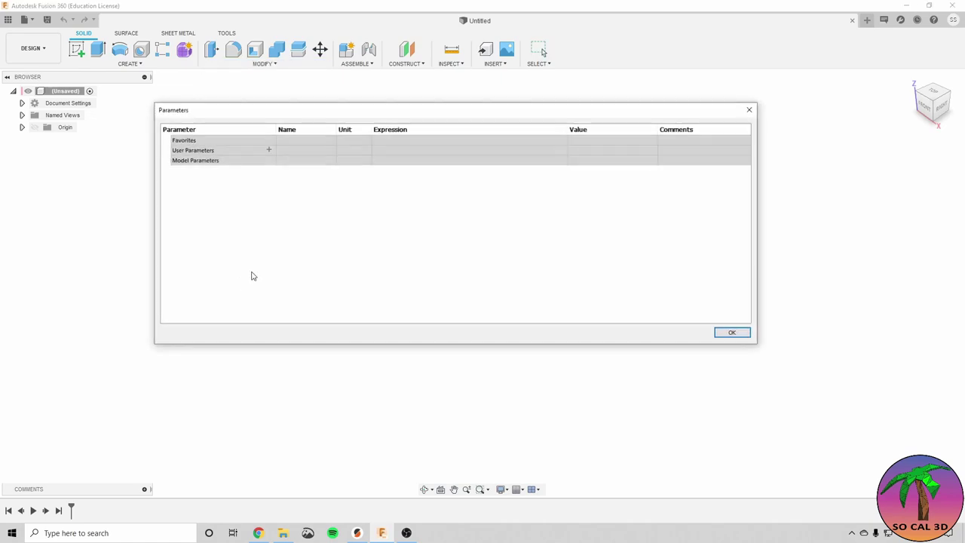
left_click(268, 150)
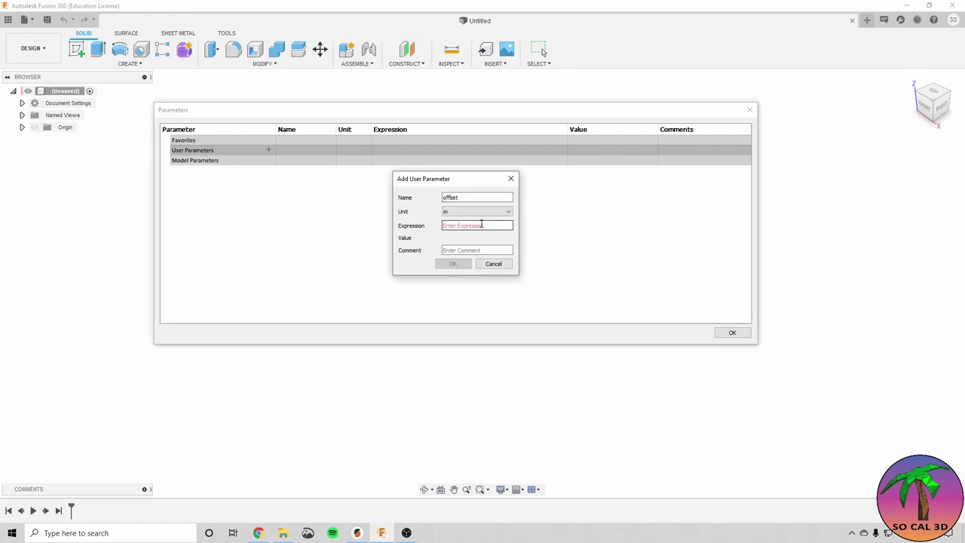
type("0.1mm")
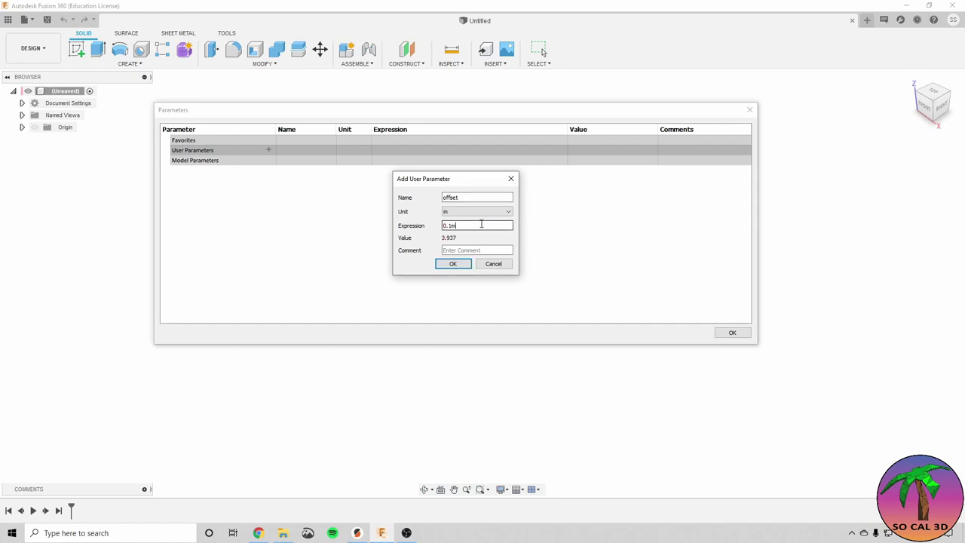
left_click(454, 263)
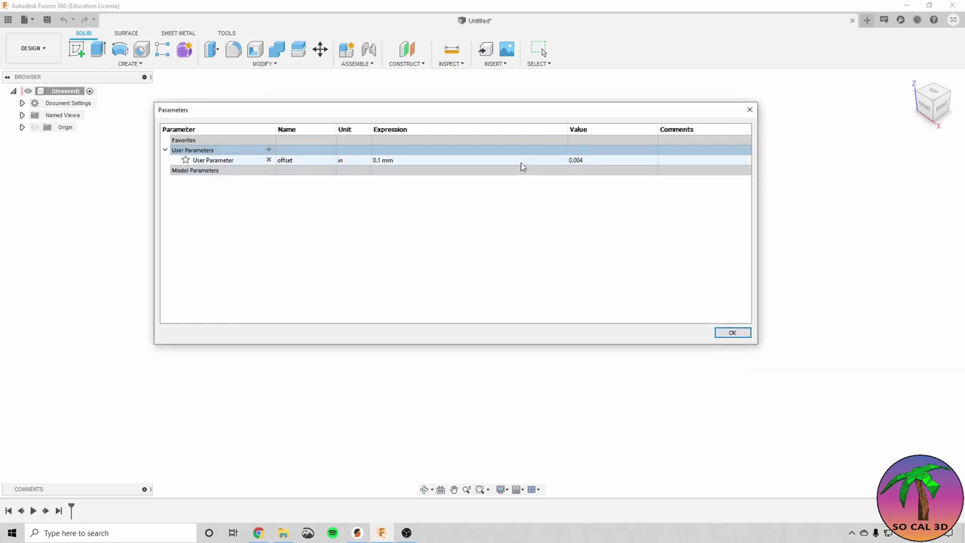
left_click(736, 335)
Start a sketch on the vertical right-view plane and draw the inner C-shaped opening from the origin plus the end and top edge of the upper arm.
left_click(77, 49)
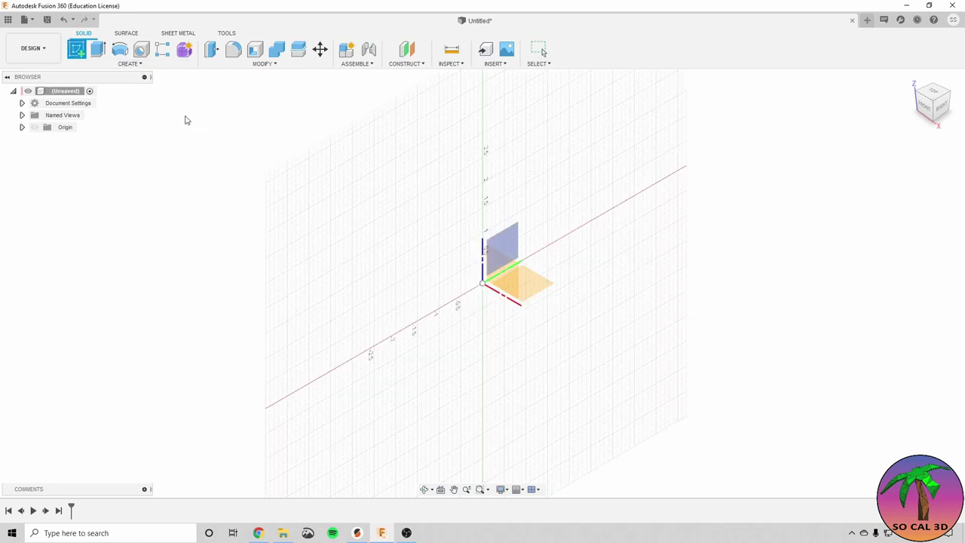
left_click(511, 238)
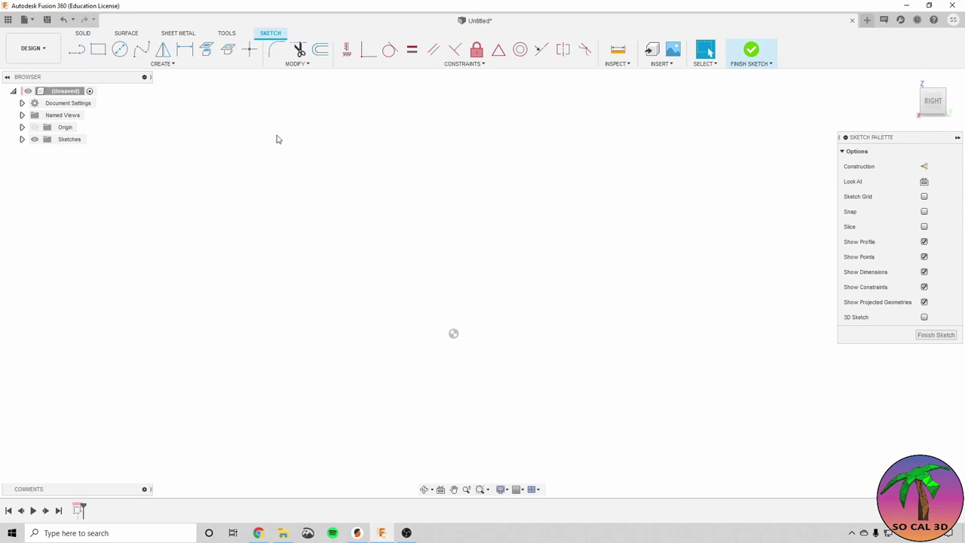
left_click(76, 49)
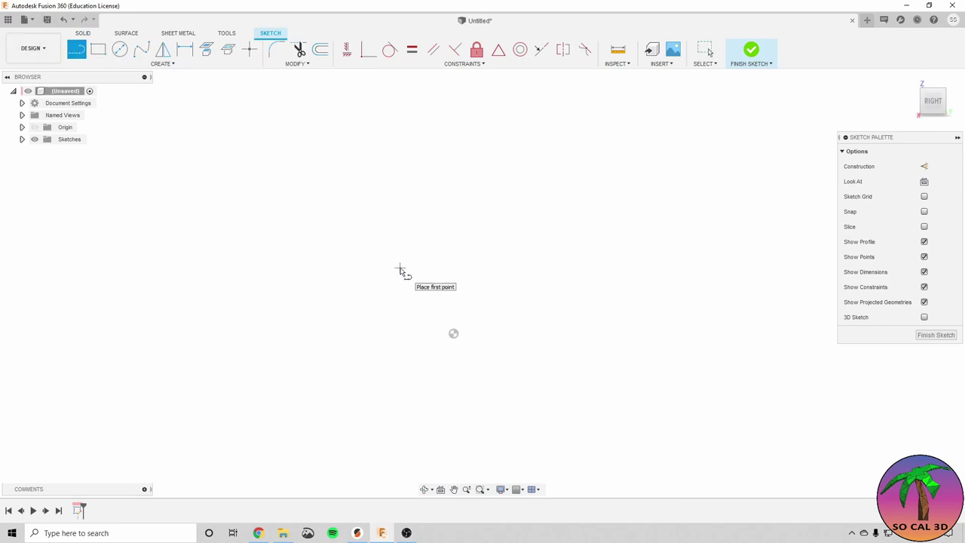
left_click(454, 333)
left_click(577, 332)
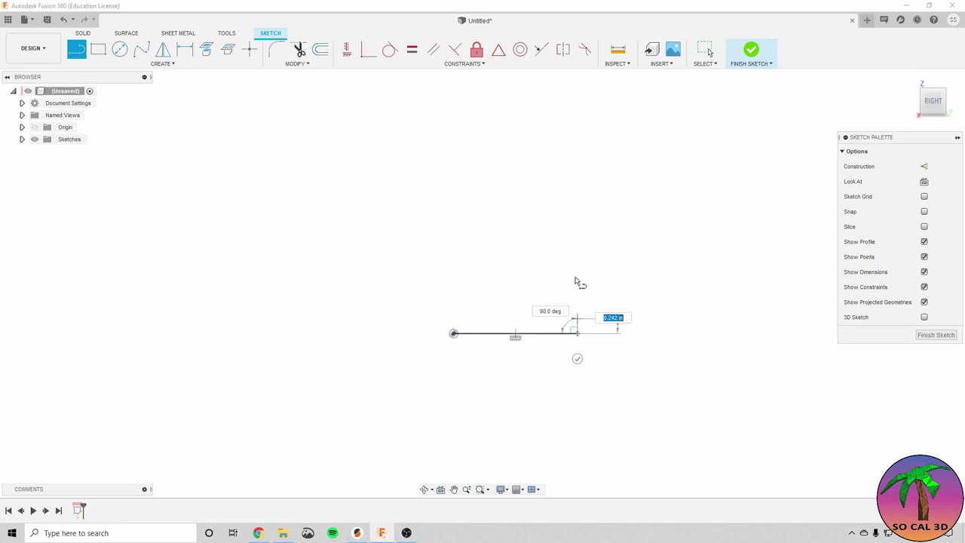
left_click(576, 210)
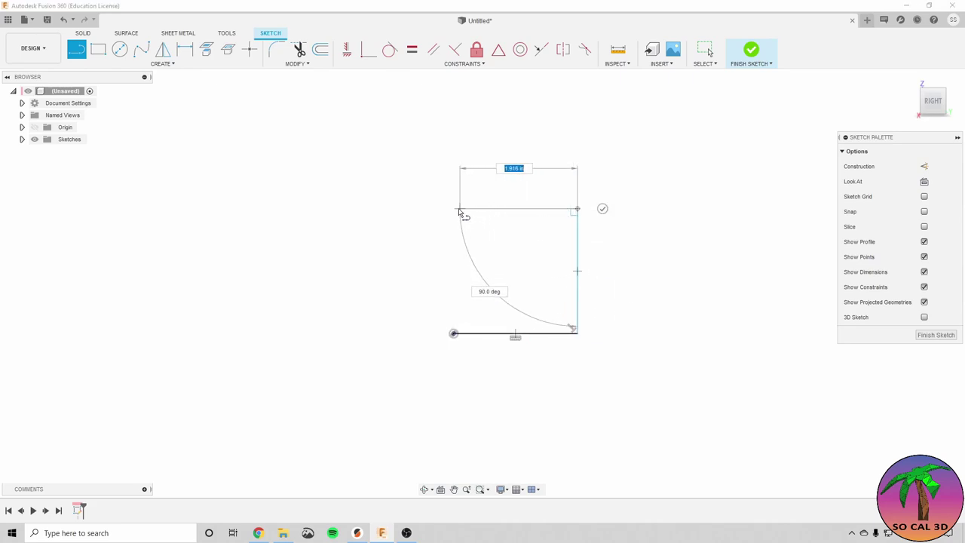
left_click(454, 210)
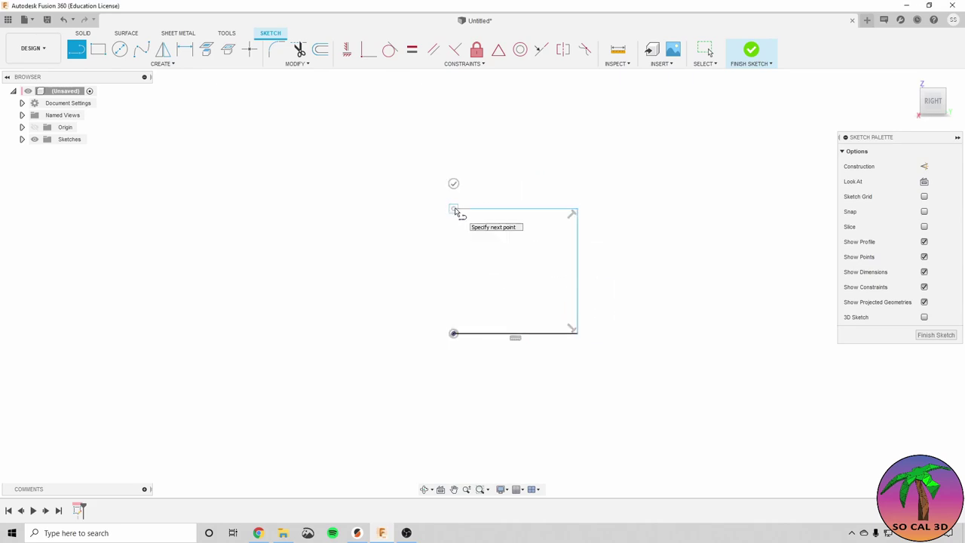
left_click(453, 166)
left_click(617, 166)
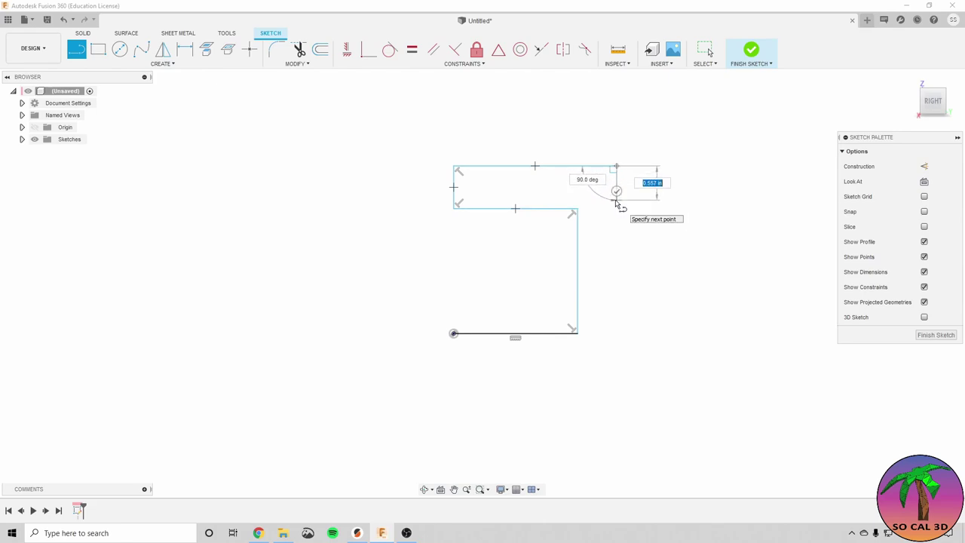
Continue the line chain into an upper hook with an upturned lip, bringing its underside back to the bracket's outer wall.
left_click(617, 201)
left_click(680, 199)
left_click(680, 180)
left_click(695, 181)
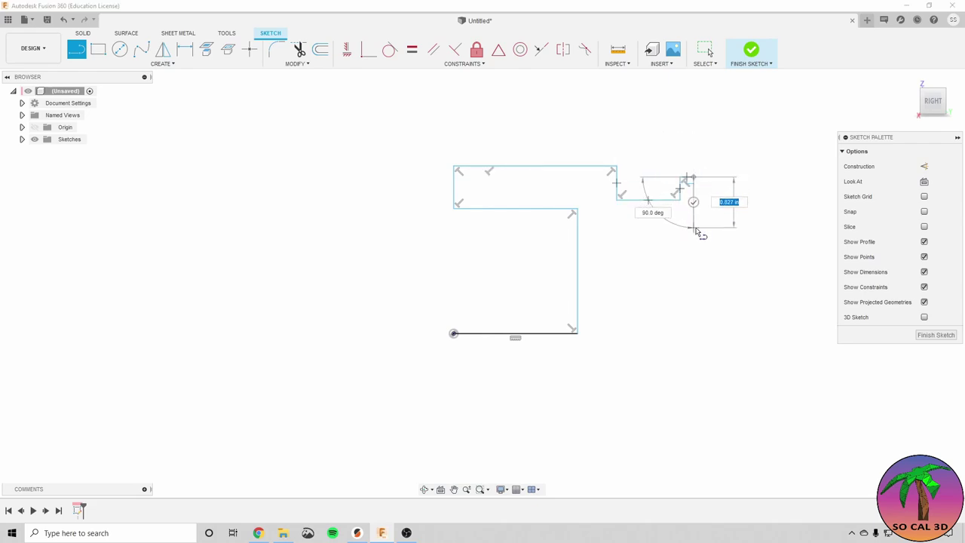
left_click_drag(646, 228, 629, 237)
left_click(618, 227)
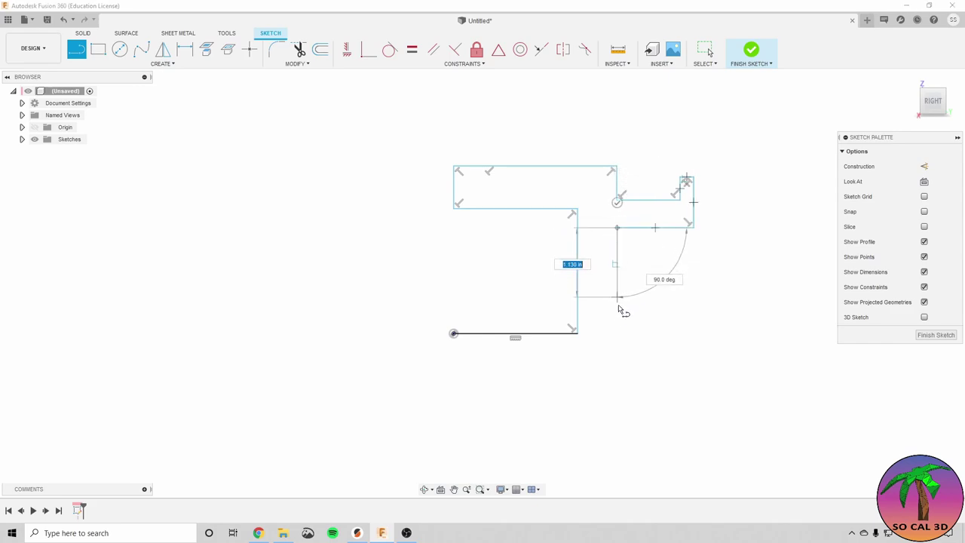
Continue down the outer wall and draw a lower hook with an upturned lip, returning its underside to the wall.
left_click(618, 337)
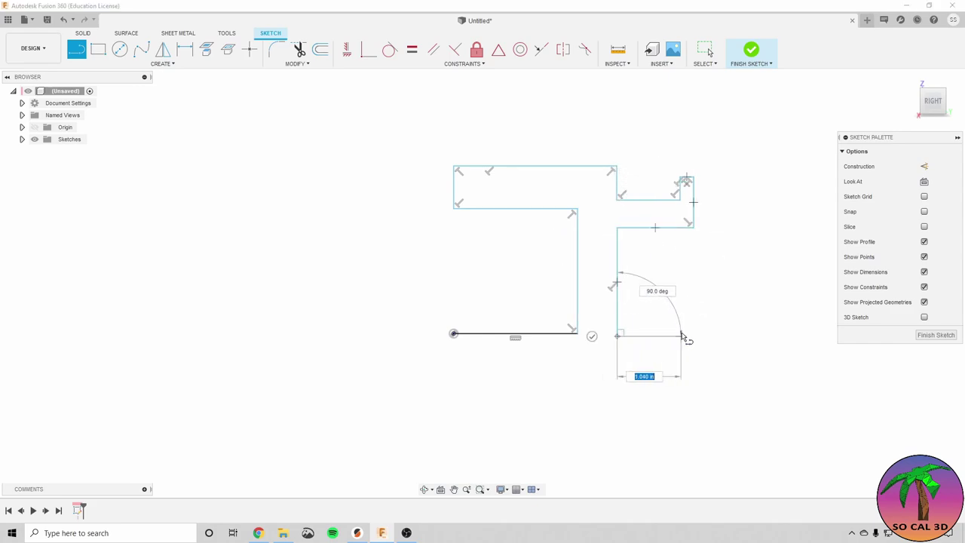
left_click(681, 336)
left_click(681, 293)
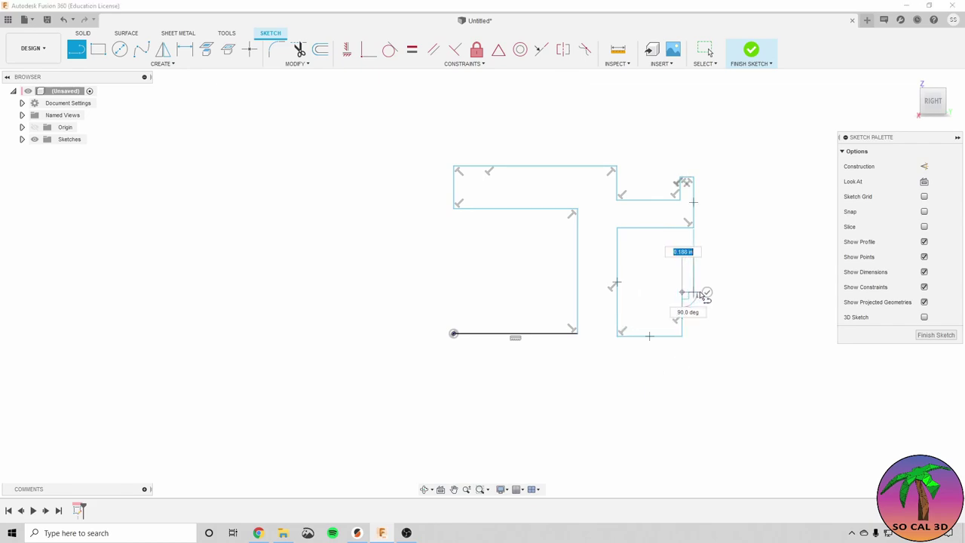
left_click(698, 294)
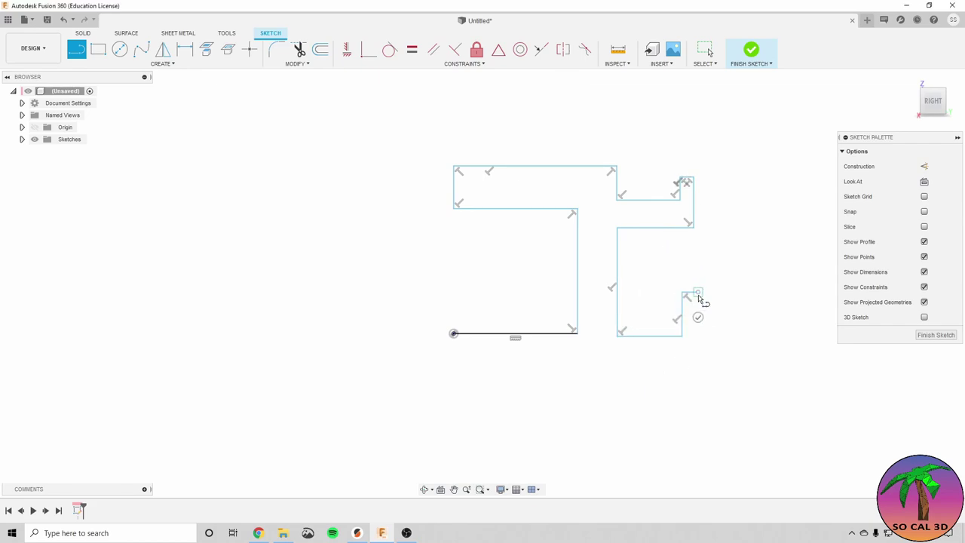
left_click(698, 353)
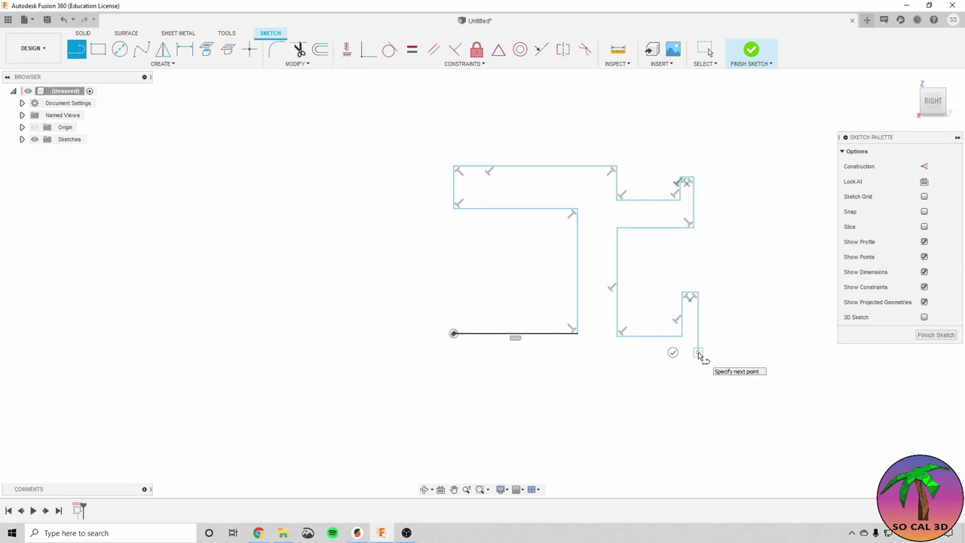
left_click(617, 353)
Draw the lower arm's outer and bottom edges and close the profile at the origin.
left_click(617, 379)
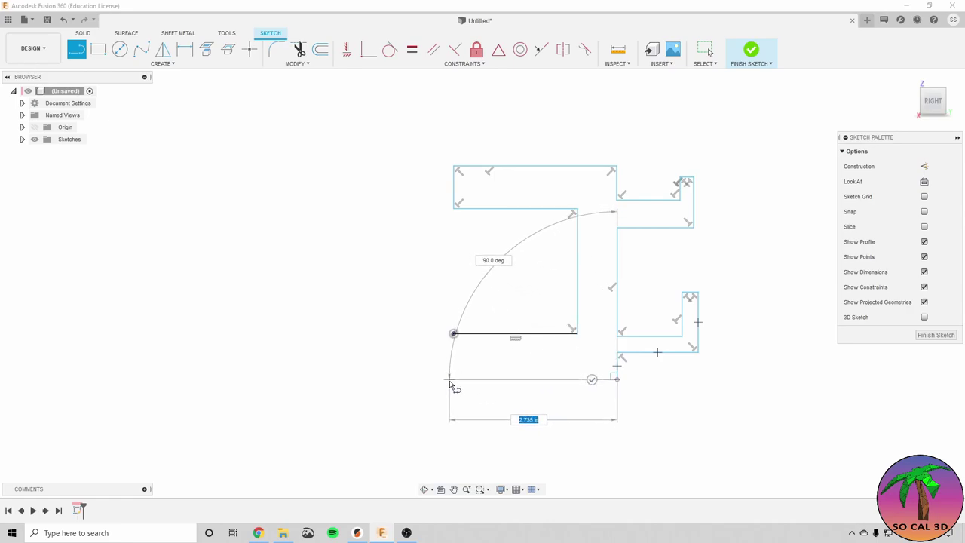
left_click(449, 379)
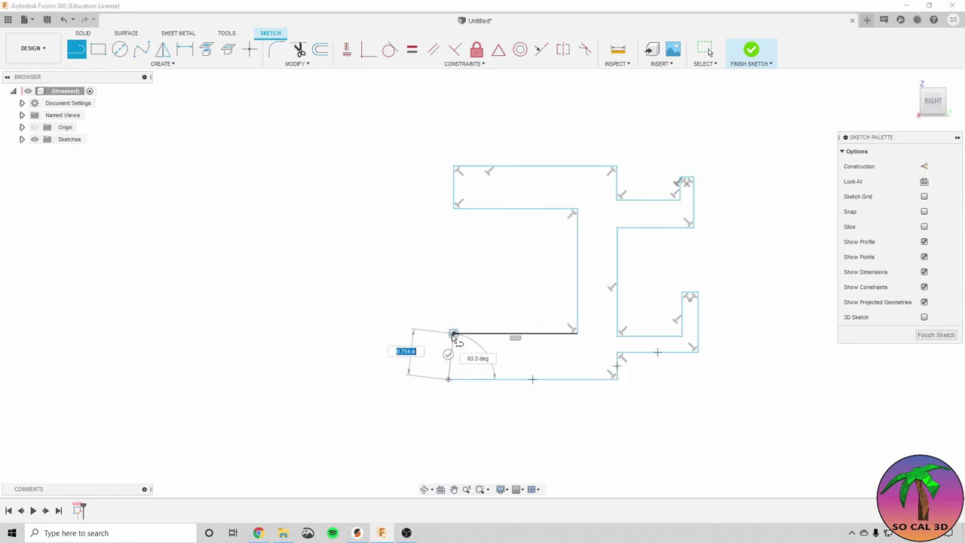
left_click(454, 334)
key("Escape")
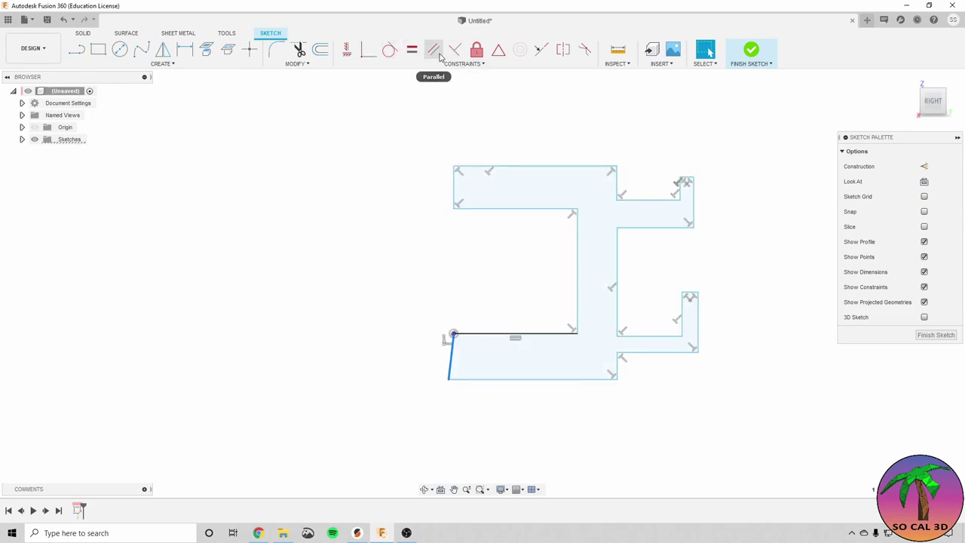
Make the lower arm's end edge vertical and constrain the separate outer wall segments to be collinear.
left_click(348, 53)
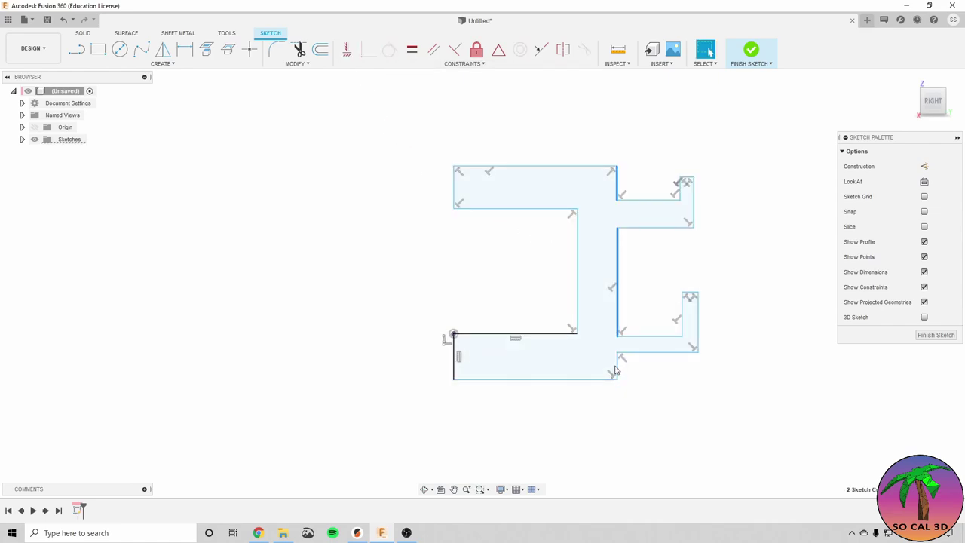
left_click(542, 51)
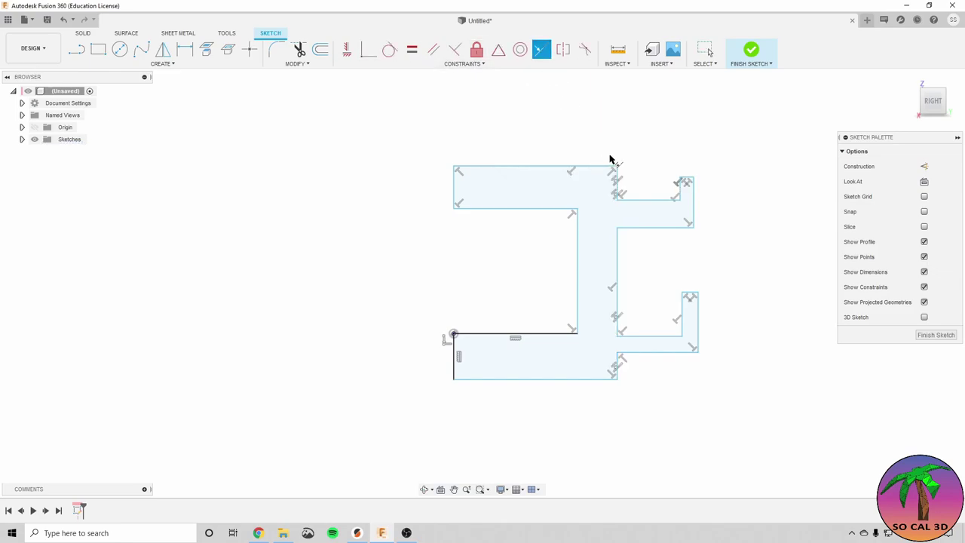
key("Escape")
Dimension the profile with a 1.50 by 2.00 in opening, 0.50 in spine and upper arm, 0.35 in lower arm, 1.60 and 0.75 in hooks; finish the sketch.
key("d")
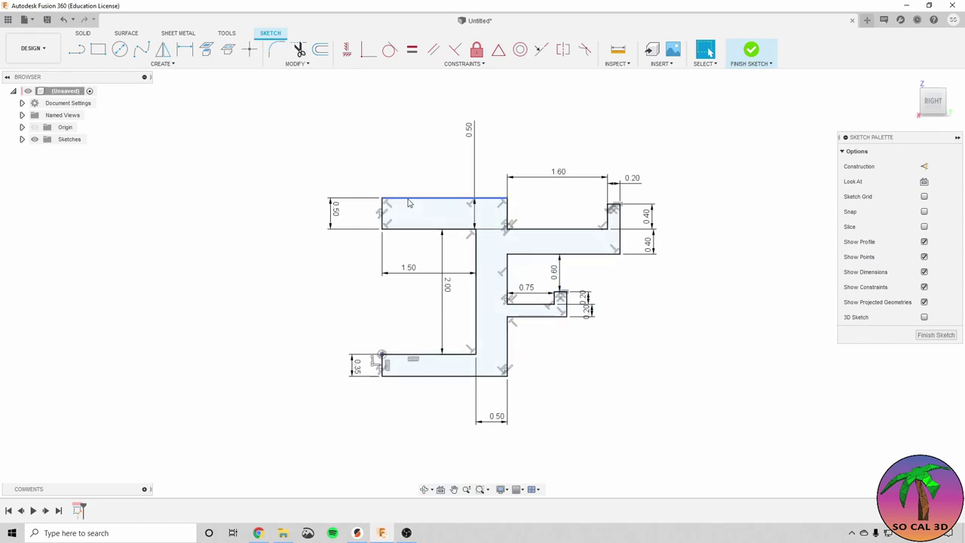
left_click(607, 228)
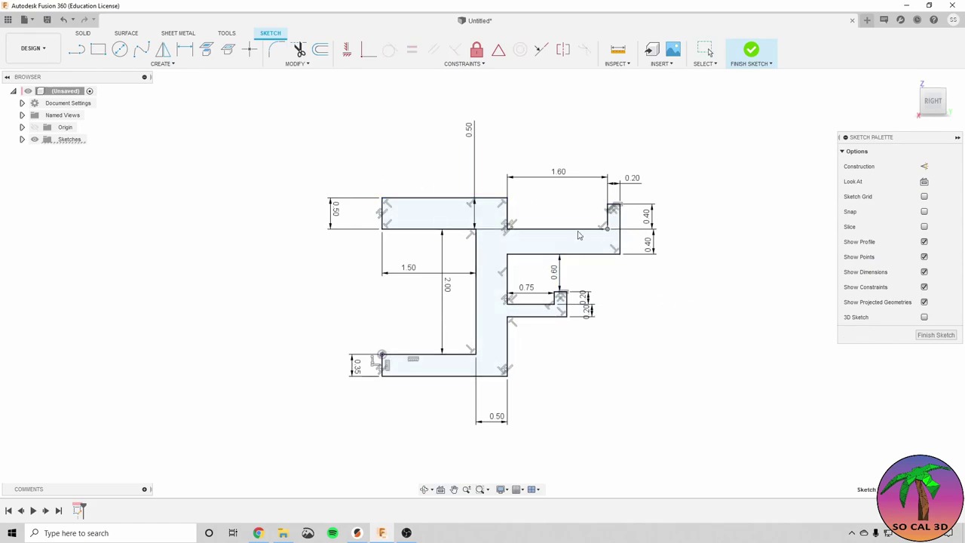
left_click(936, 335)
Extrude the bracket profile symmetrically as a new body with a whole-length distance of 1.25 in.
mouse_move(700, 329)
middle_mouse_down("shift")
mouse_move(640, 341)
mouse_move(642, 330)
mouse_move(603, 333)
middle_mouse_up("shift")
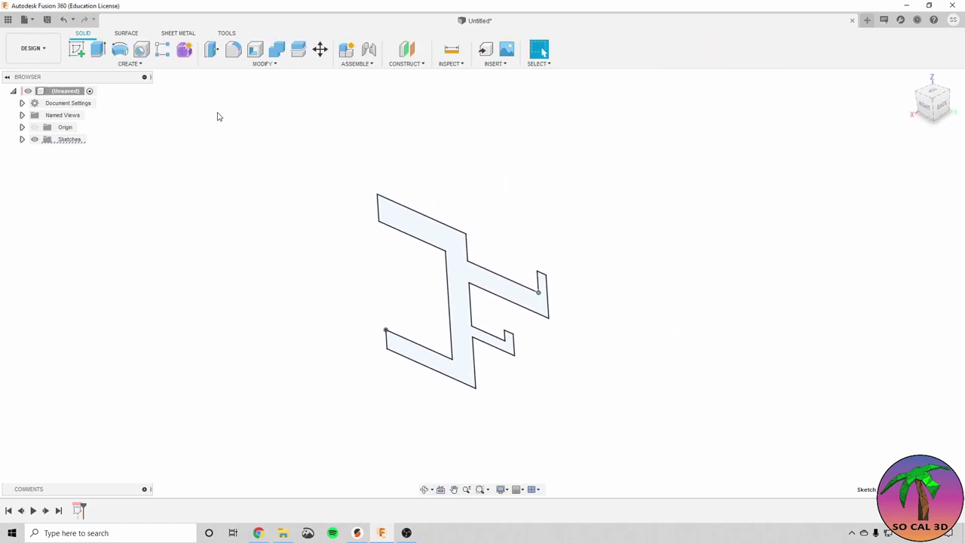
left_click(96, 50)
left_click(456, 265)
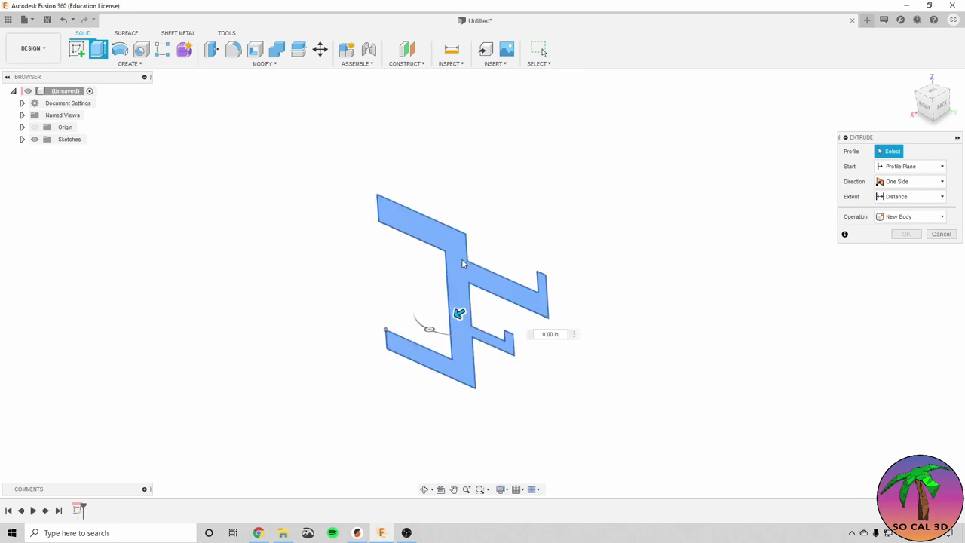
left_click(939, 183)
left_click(916, 215)
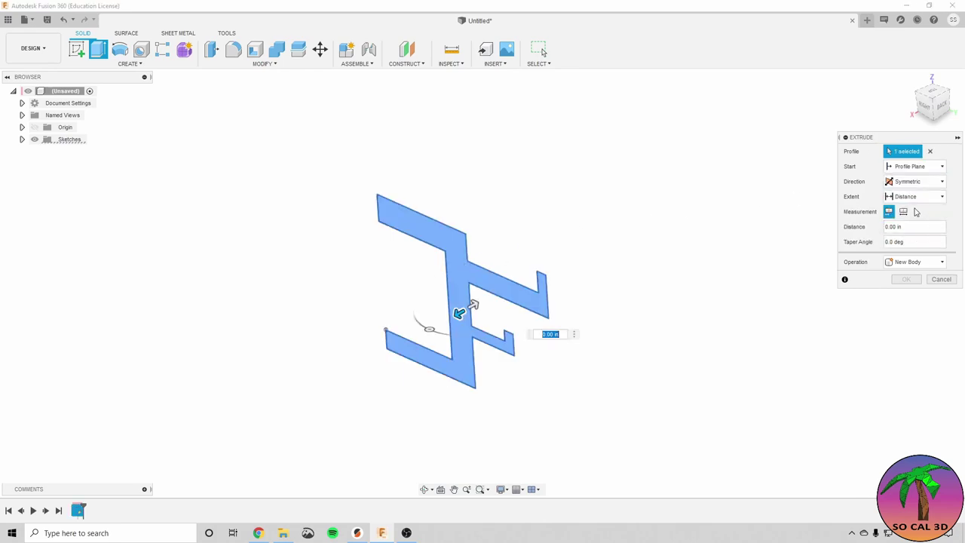
left_click(921, 197)
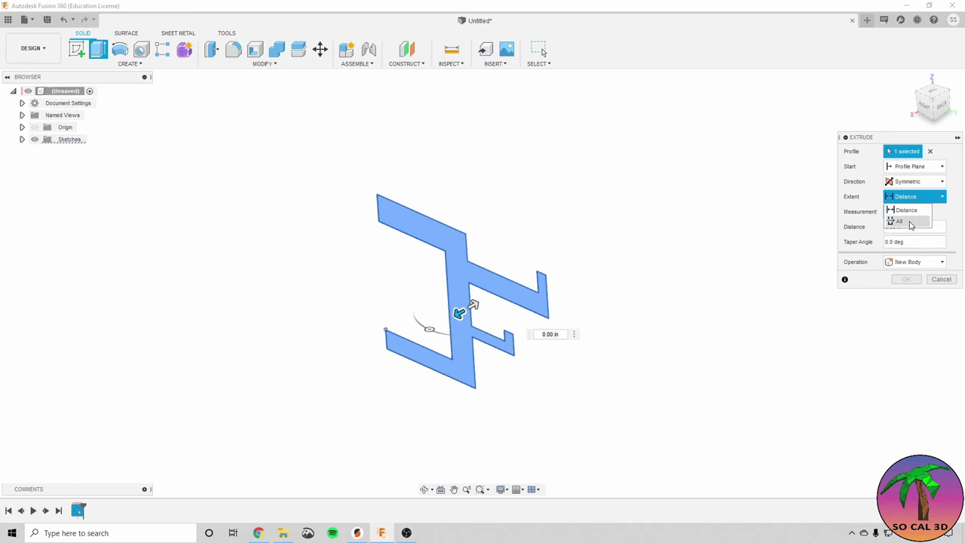
left_click(909, 212)
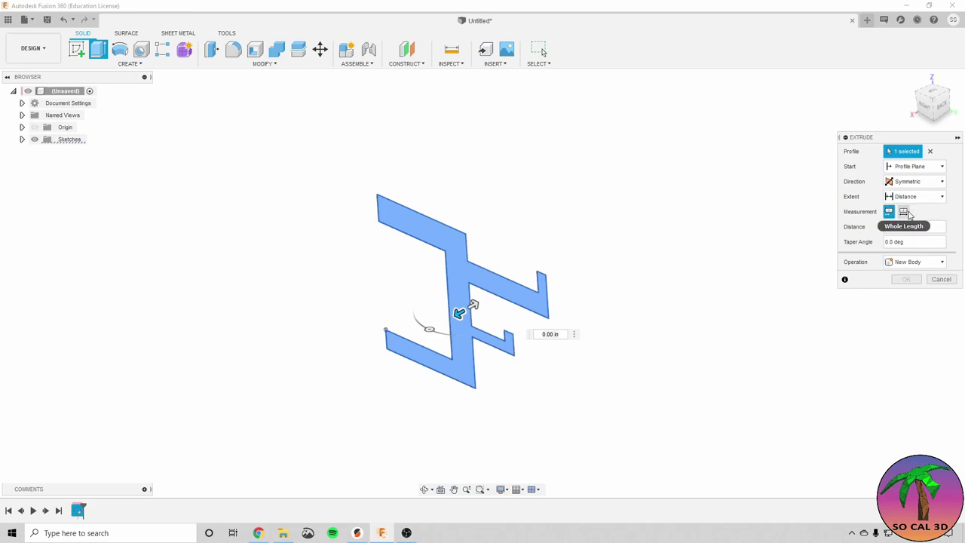
left_click(905, 213)
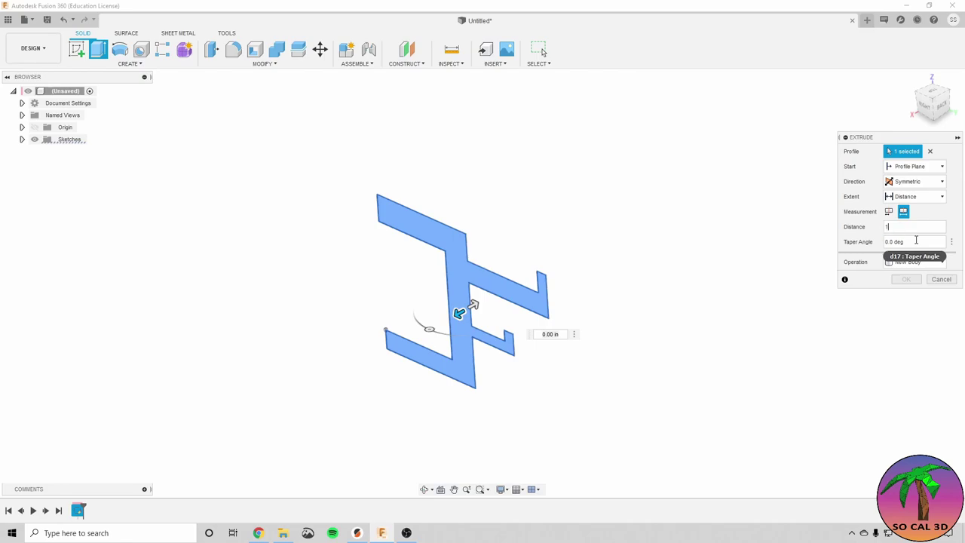
type("1.25")
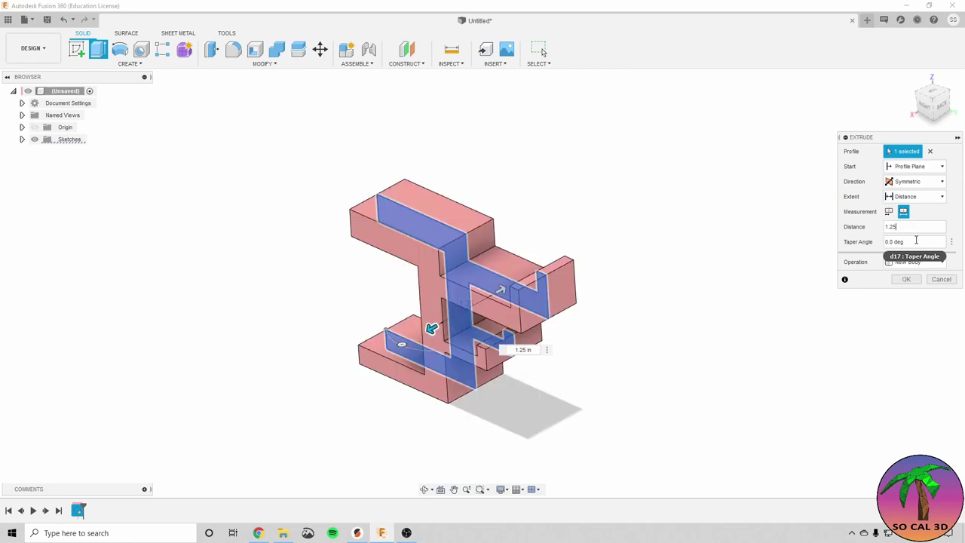
left_click(912, 279)
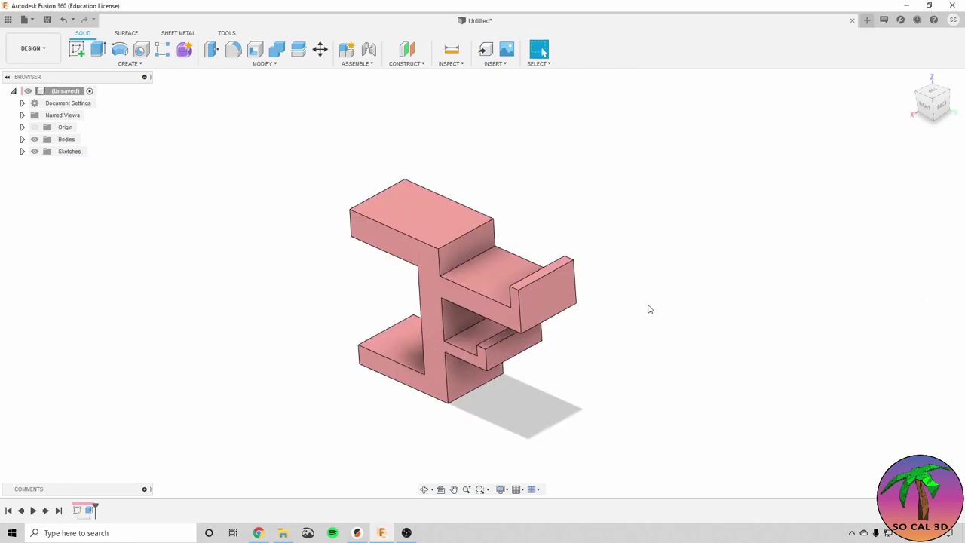
Start a new sketch on the spine's outer vertical face just above the upper hook.
middle_click_drag(647, 309, 538, 222, "shift")
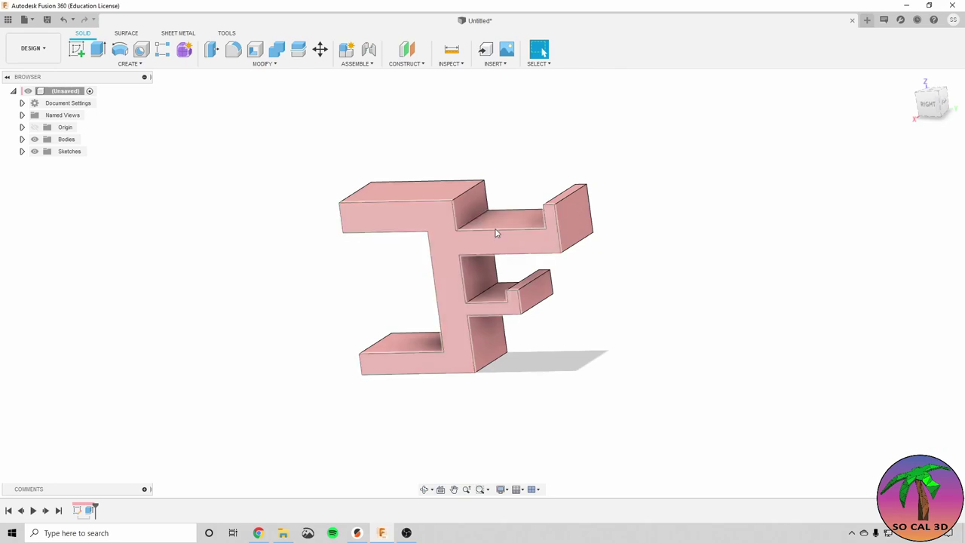
middle_click_drag(504, 225, 466, 218, "shift")
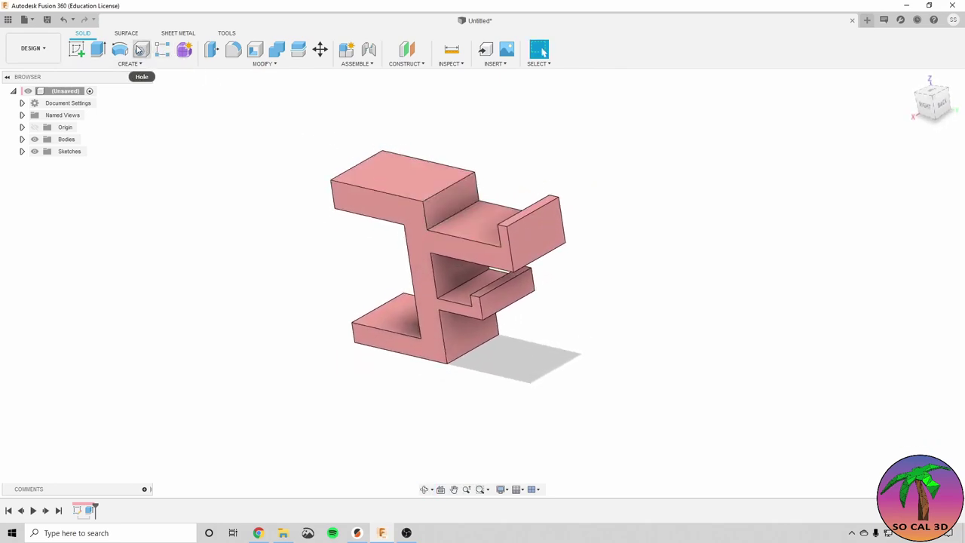
left_click(77, 49)
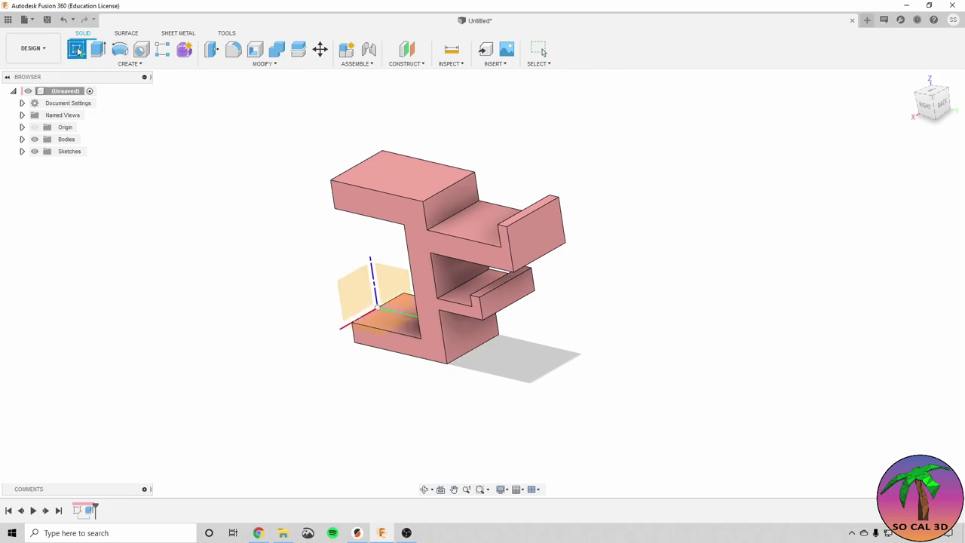
left_click(443, 211)
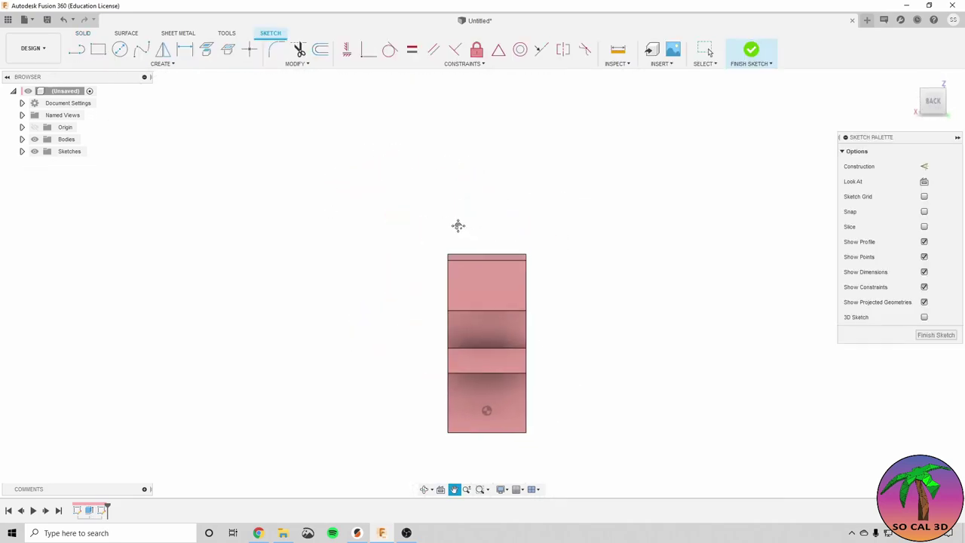
middle_click_drag(518, 220, 509, 234, "shift")
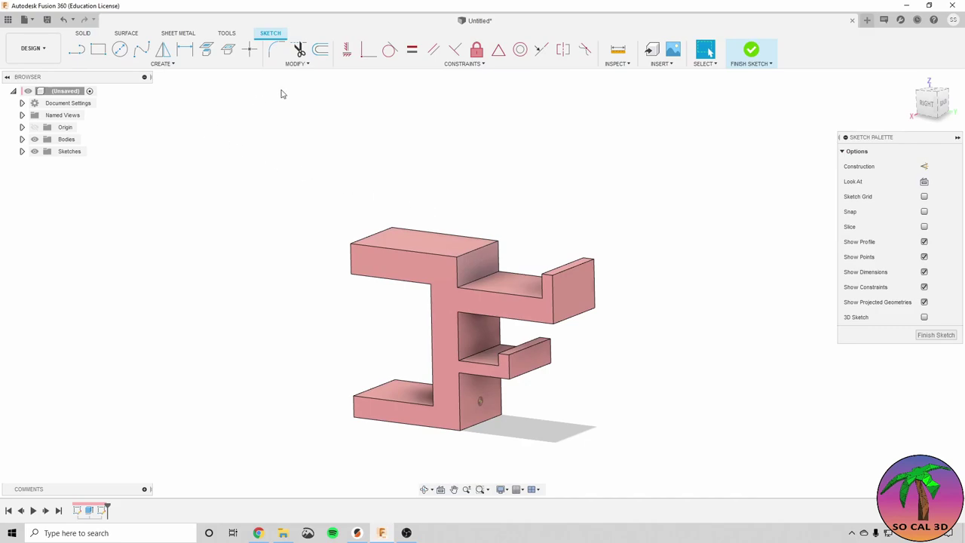
Create a section analysis from the inner face of the upper hook's lip, offset inward so the lip is cut away.
left_click(661, 64)
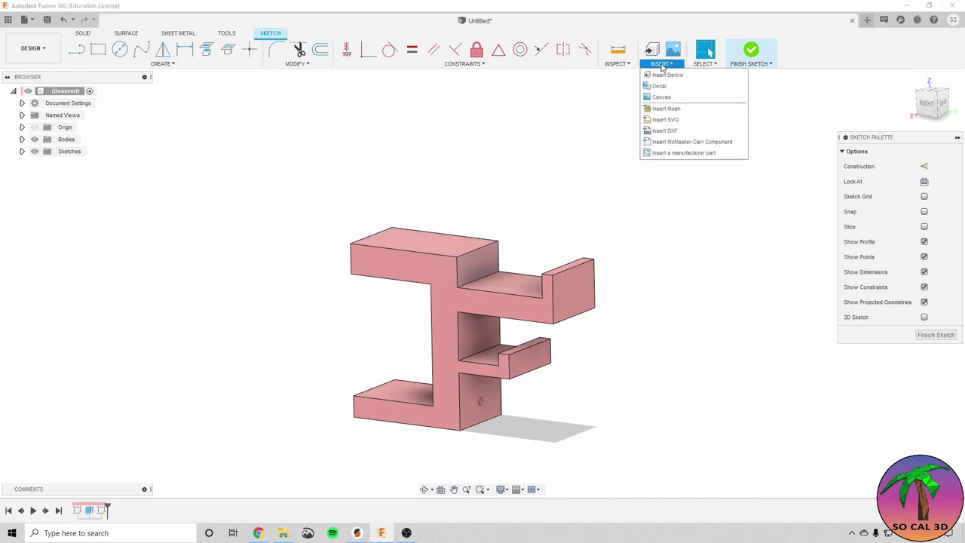
left_click(617, 63)
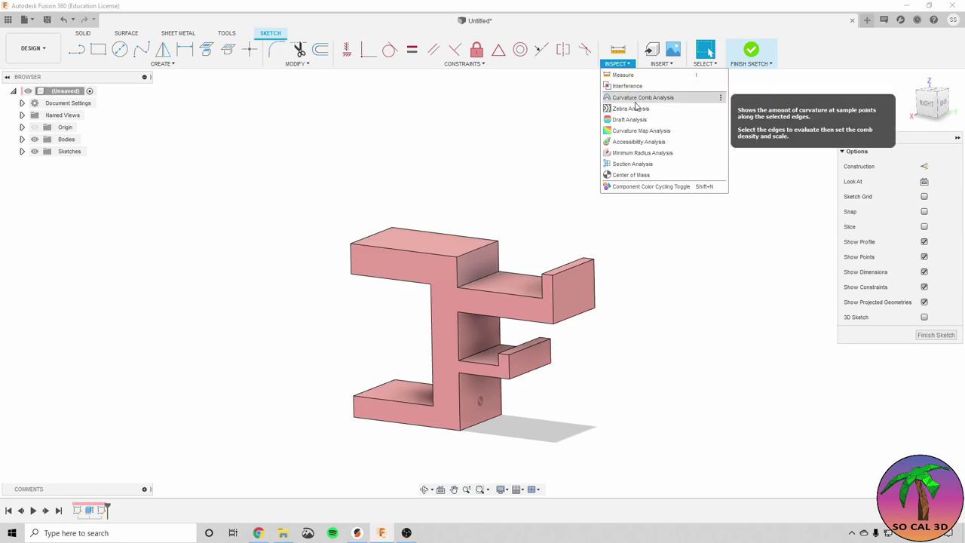
left_click(632, 164)
middle_click_drag(631, 192, 663, 200, "shift")
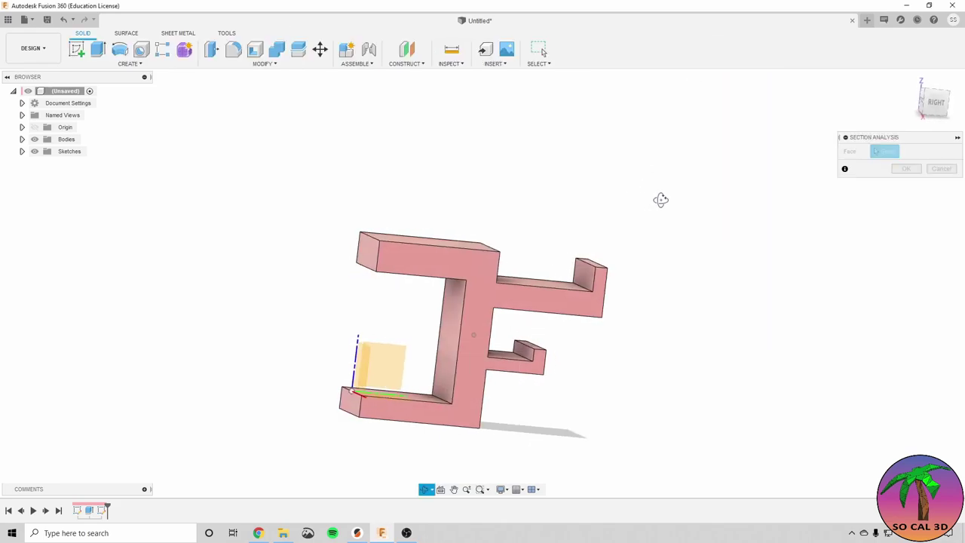
left_click(591, 275)
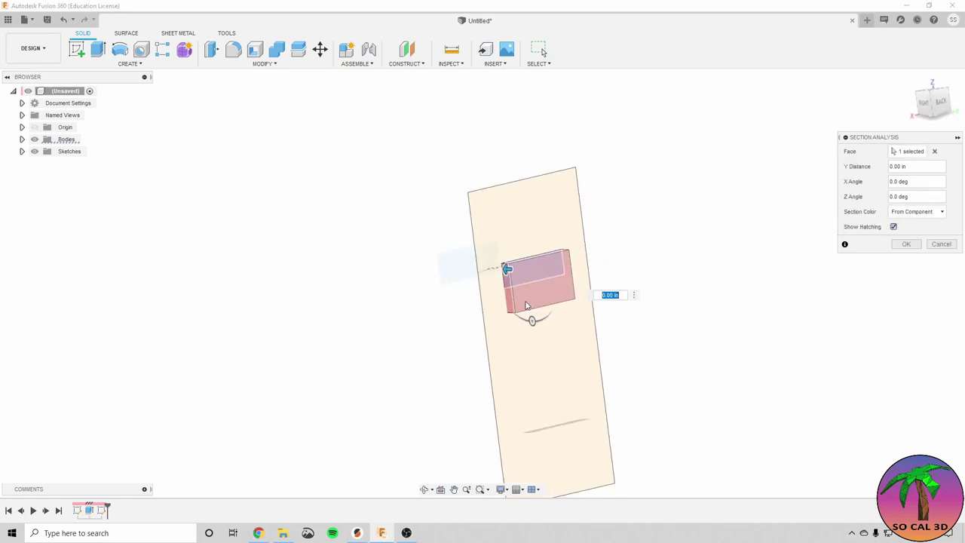
left_click_drag(533, 326, 524, 307)
left_click_drag(505, 265, 488, 268)
left_click(906, 244)
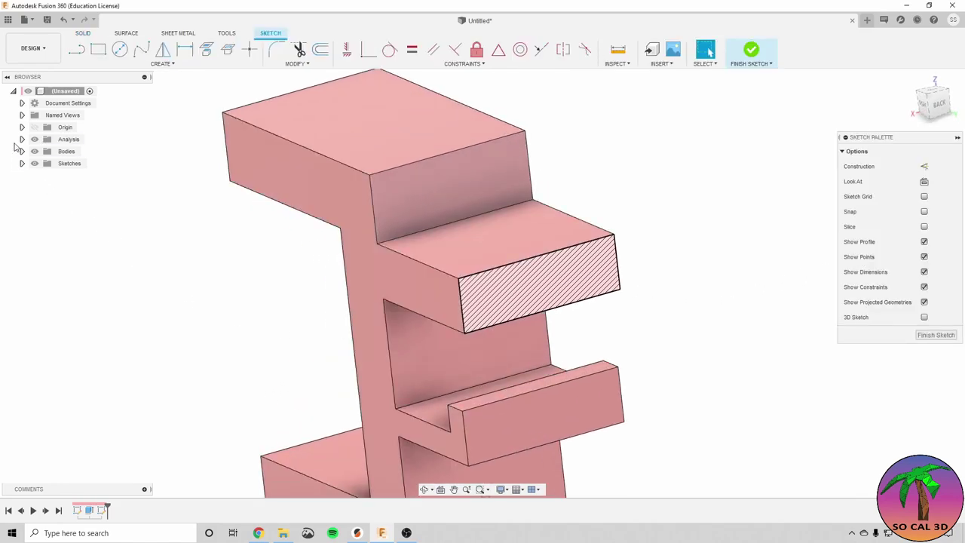
Project the edge where the upper hook's top surface meets the spine into the sketch.
left_click(22, 163)
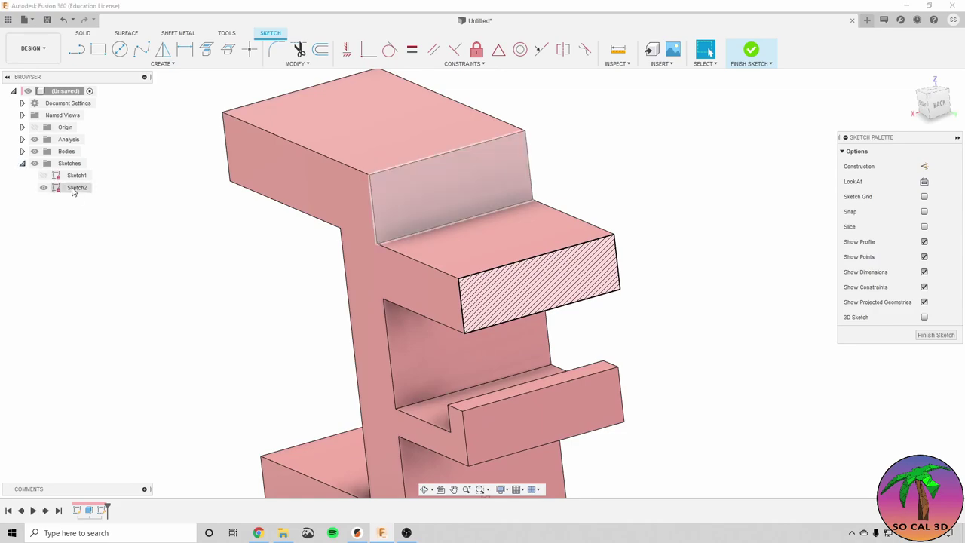
right_click(75, 187)
left_click(118, 257)
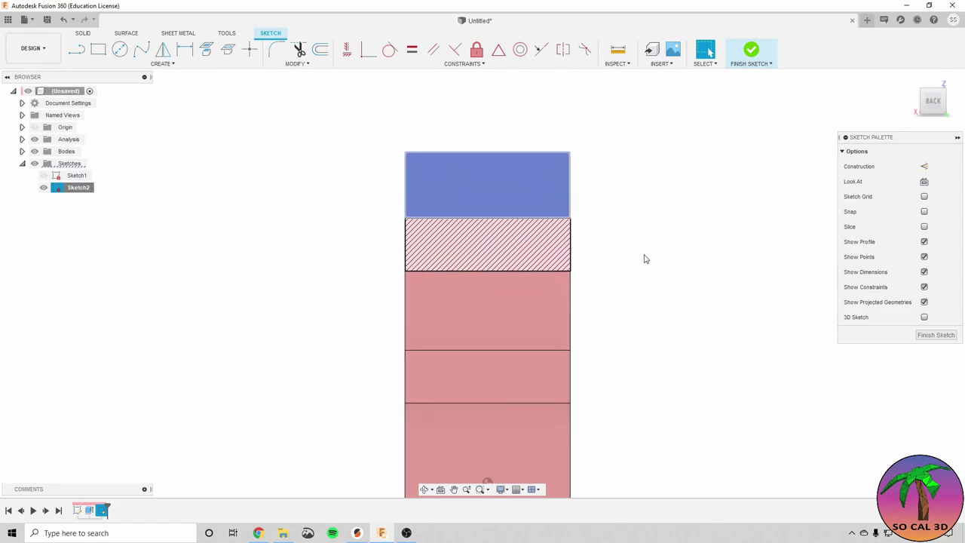
middle_click_drag(593, 209, 631, 218, "shift")
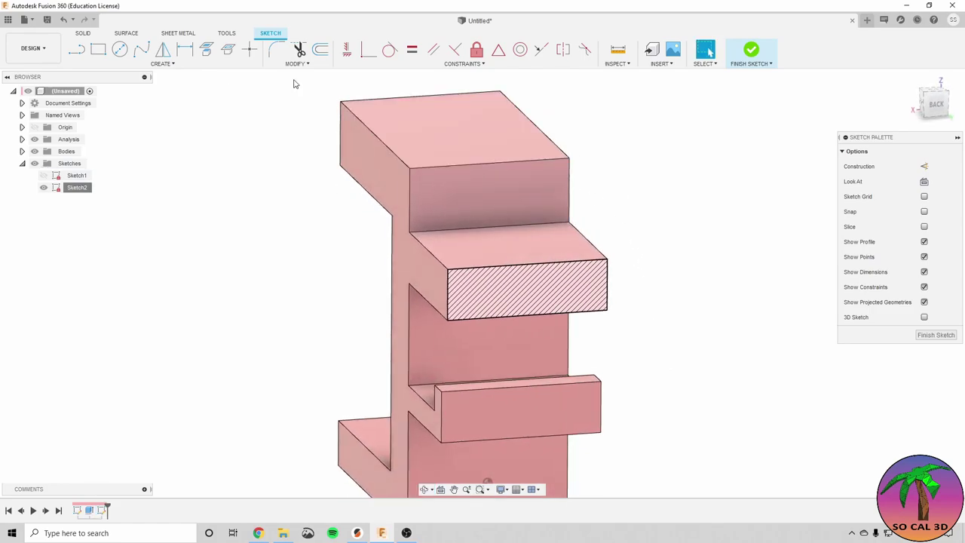
left_click(205, 49)
left_click(463, 229)
left_click(894, 200)
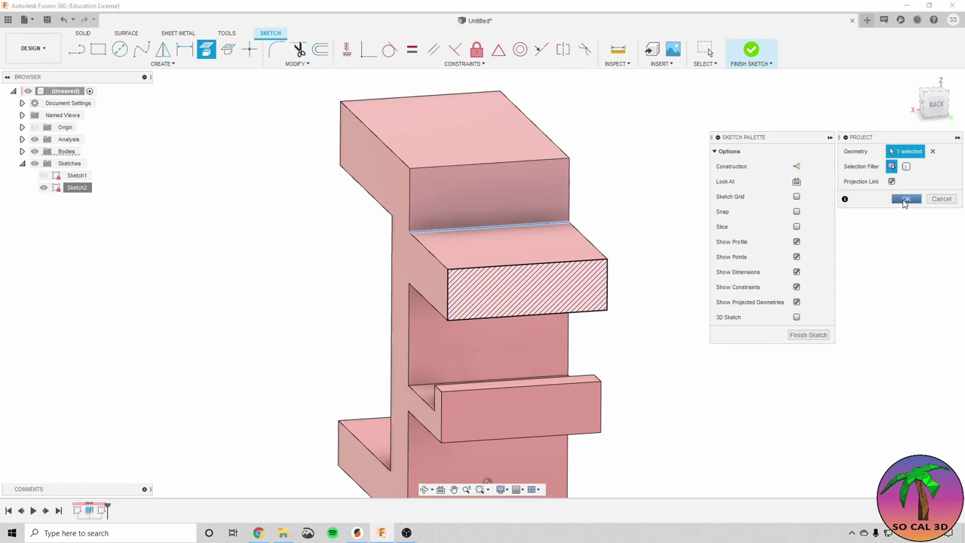
View the sketch face-on and draw a vertical construction line downward from the midpoint of the projected edge.
right_click(73, 188)
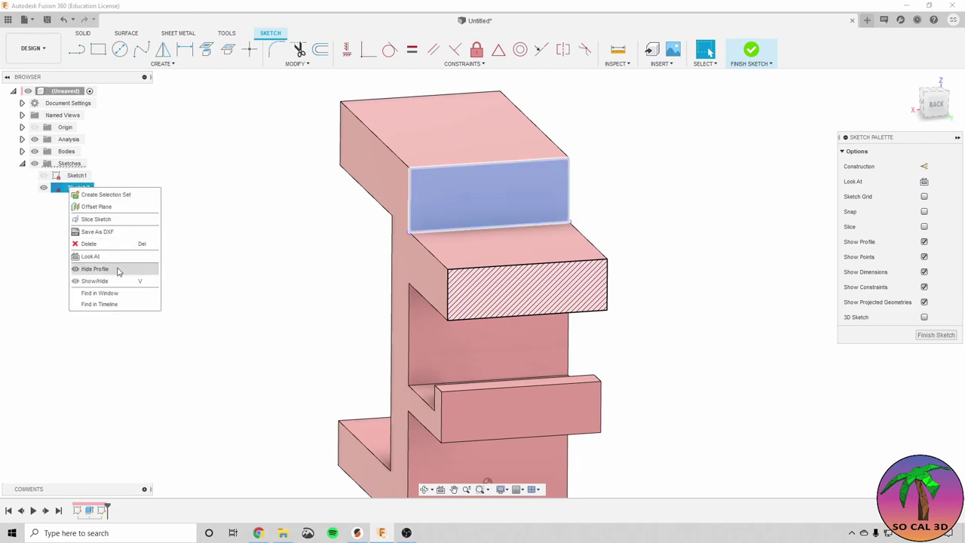
left_click(92, 257)
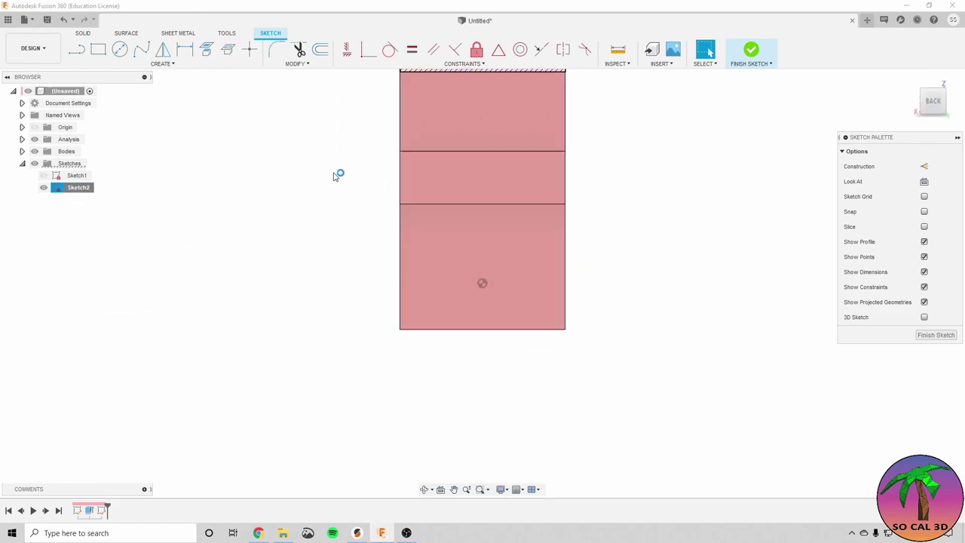
key("Escape")
left_click(86, 52)
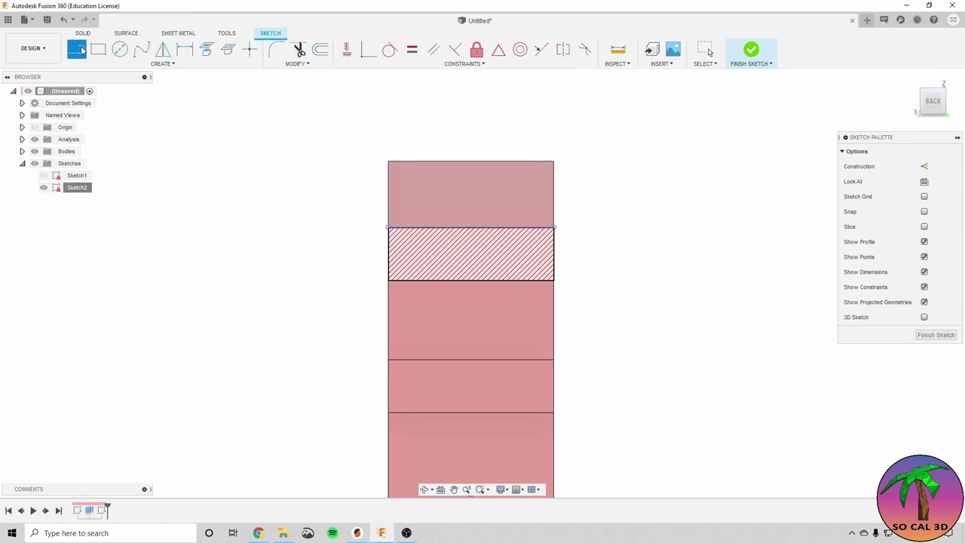
left_click(471, 227)
left_click(471, 338)
key("Escape")
left_click(925, 167)
left_click(593, 265)
Draw a circle centred below the projected edge and touching its midpoint, enlarged to about 1.79 in diameter.
left_click(119, 50)
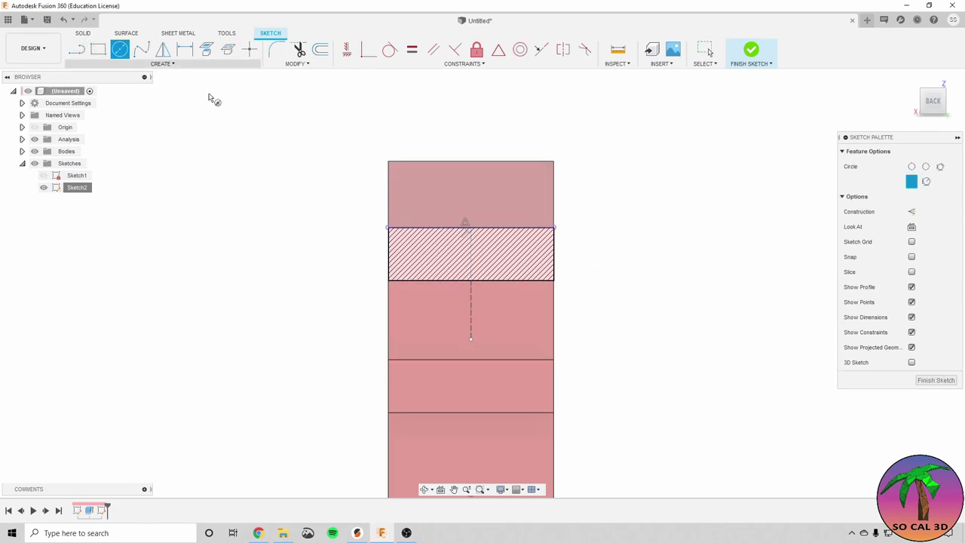
left_click(471, 311)
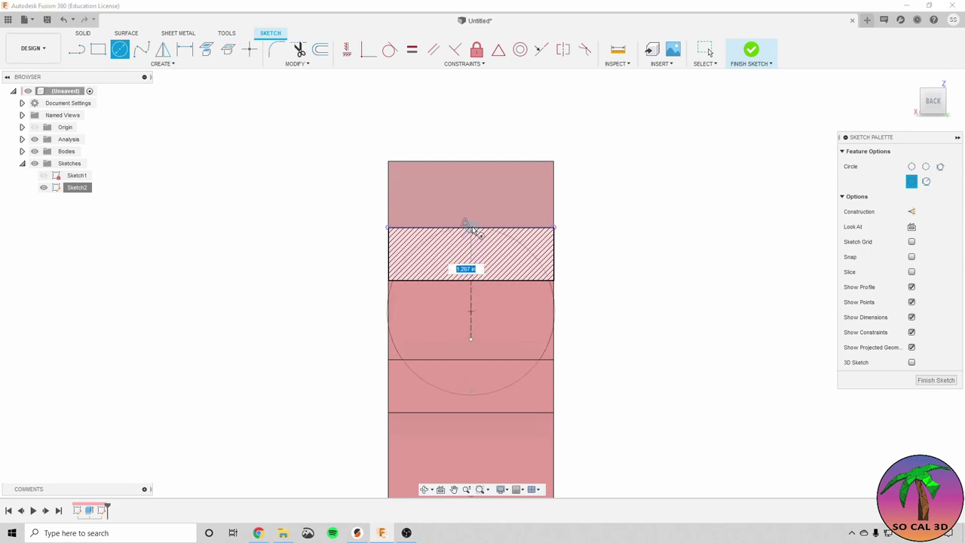
left_click(471, 227)
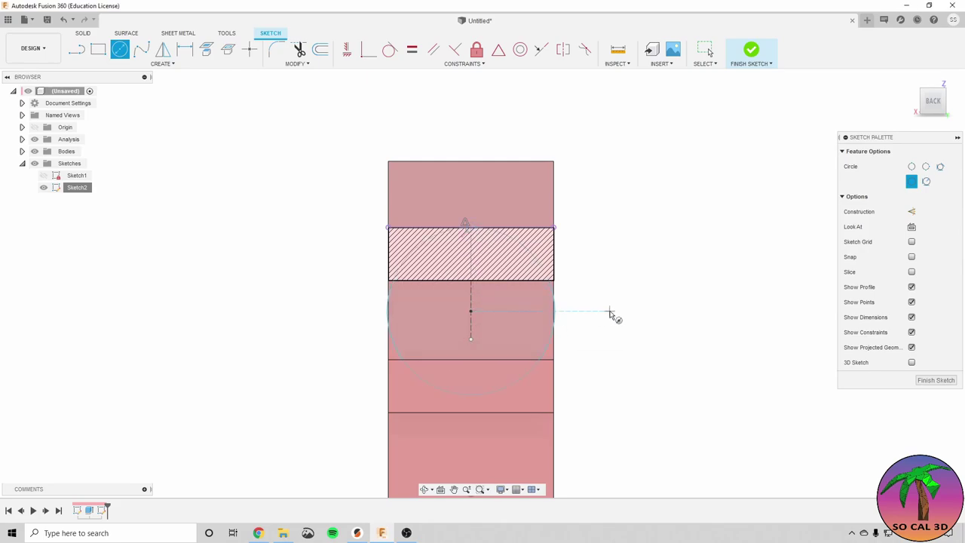
key("Escape")
left_click_drag(555, 299, 578, 300)
left_click(640, 279)
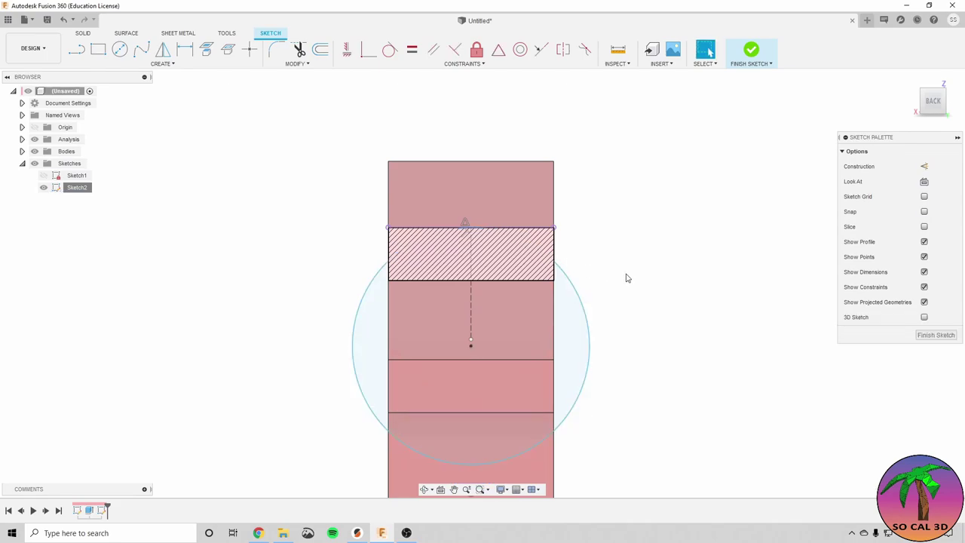
Dimension the circle with a diameter of 3.00 in.
key("d")
left_click(587, 307)
left_click(629, 282)
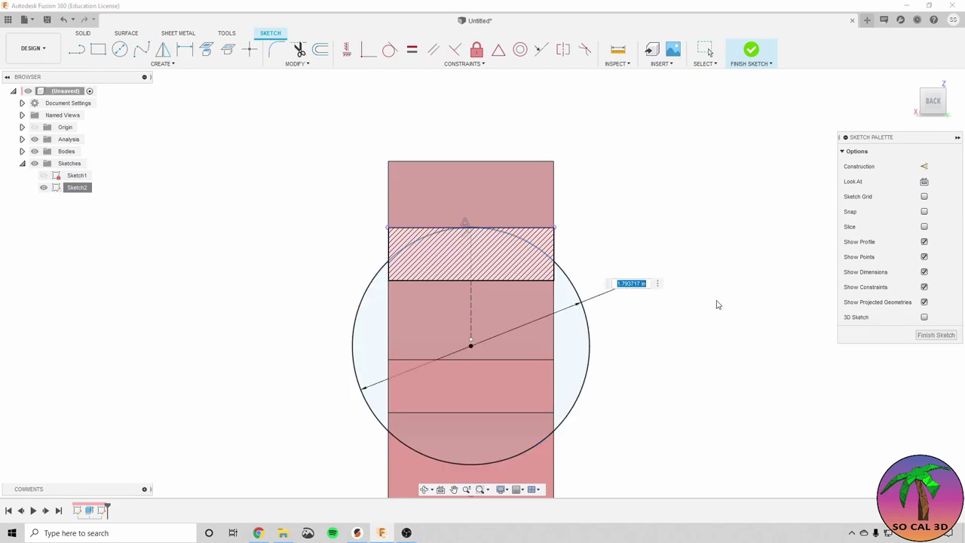
type("3")
key("Return")
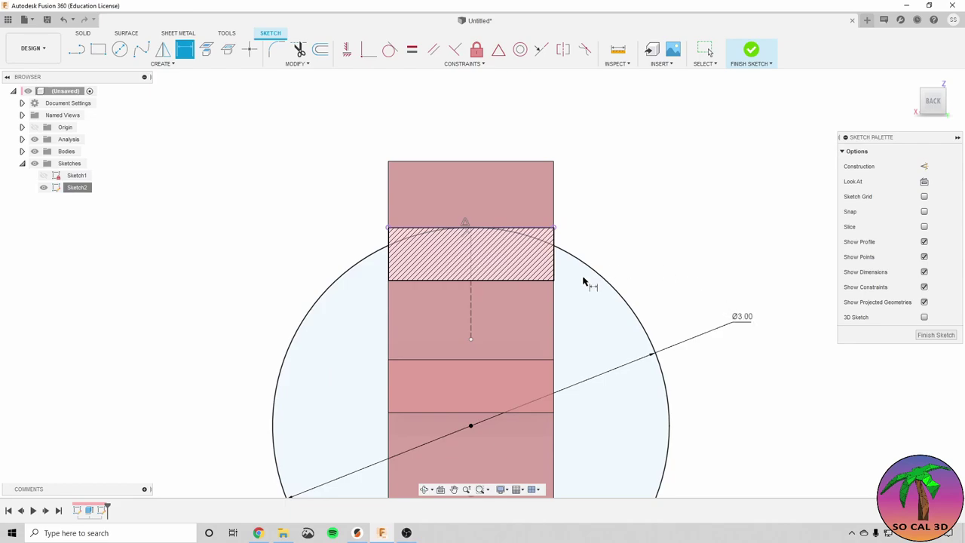
key("Escape")
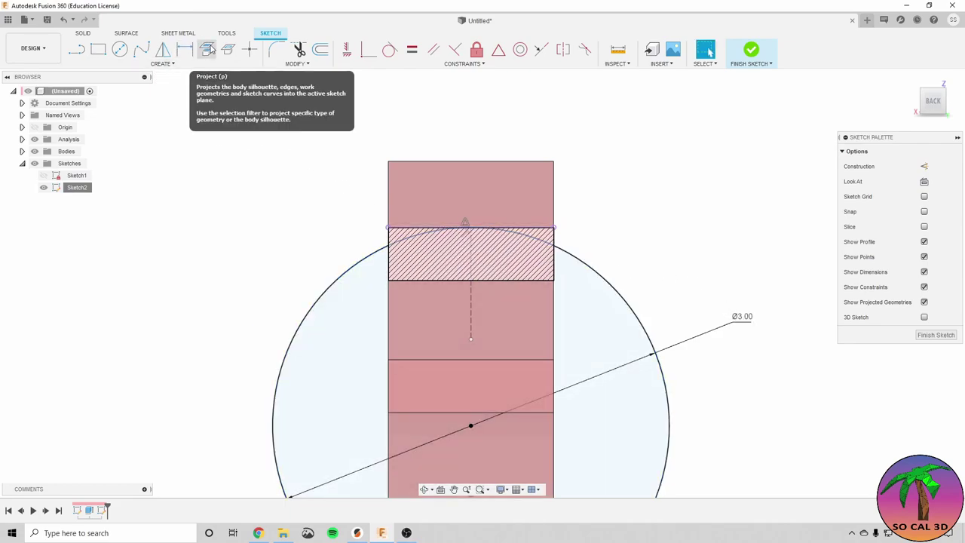
left_click(208, 50)
middle_click_drag(362, 207, 392, 230, "shift")
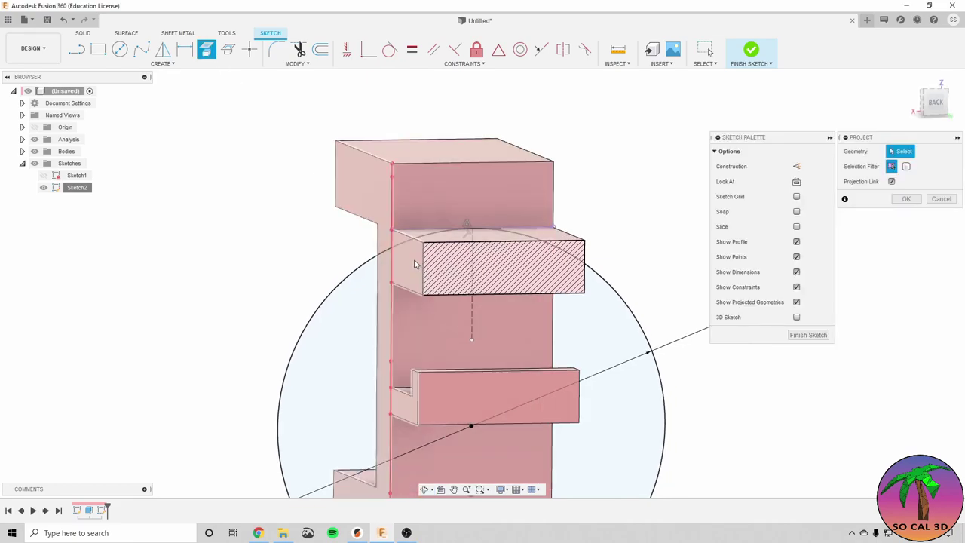
key("Escape")
Intersect both side faces of the bracket with the sketch plane and finish the sketch.
left_click(229, 50)
left_click(393, 254)
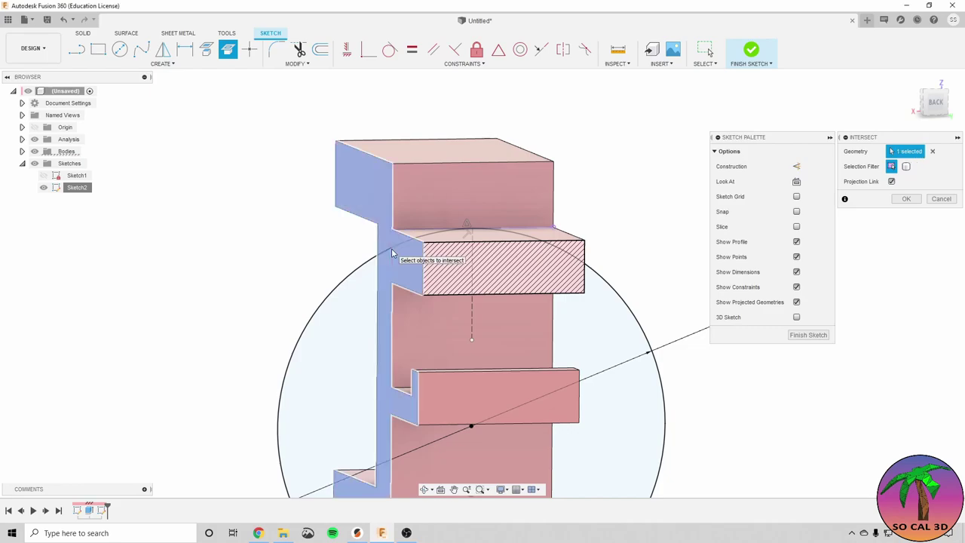
middle_click_drag(395, 252, 666, 257, "shift")
left_click(557, 250)
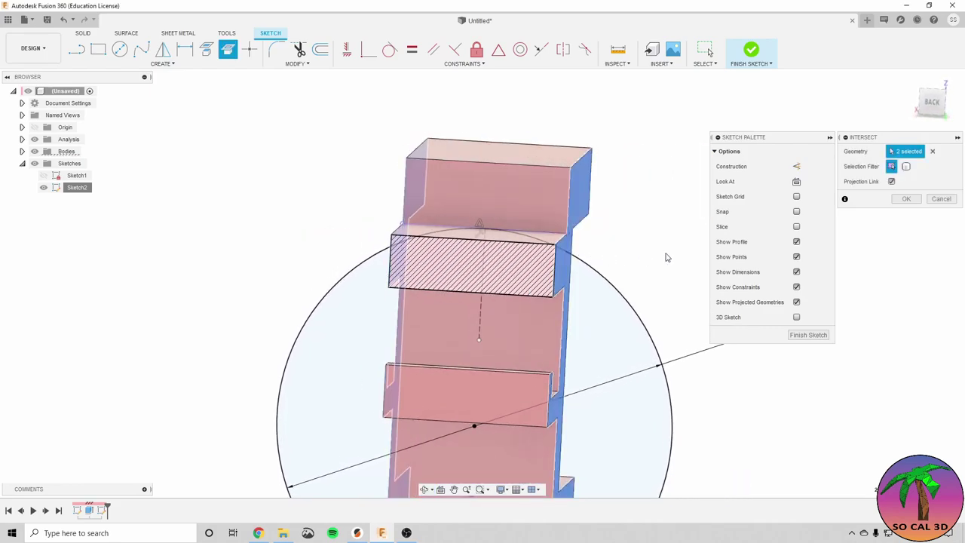
left_click(906, 199)
left_click(935, 335)
Hide the section analysis to show the complete upper hook again.
mouse_move(650, 286)
middle_mouse_down("shift")
mouse_move(640, 288)
mouse_move(646, 295)
mouse_move(627, 279)
mouse_move(245, 235)
middle_mouse_up("shift")
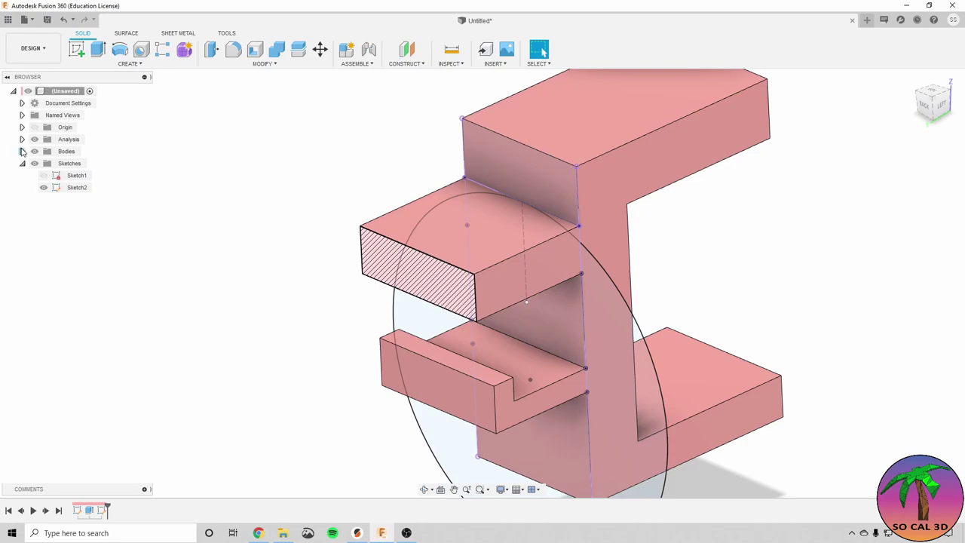
left_click(22, 138)
left_click(43, 152)
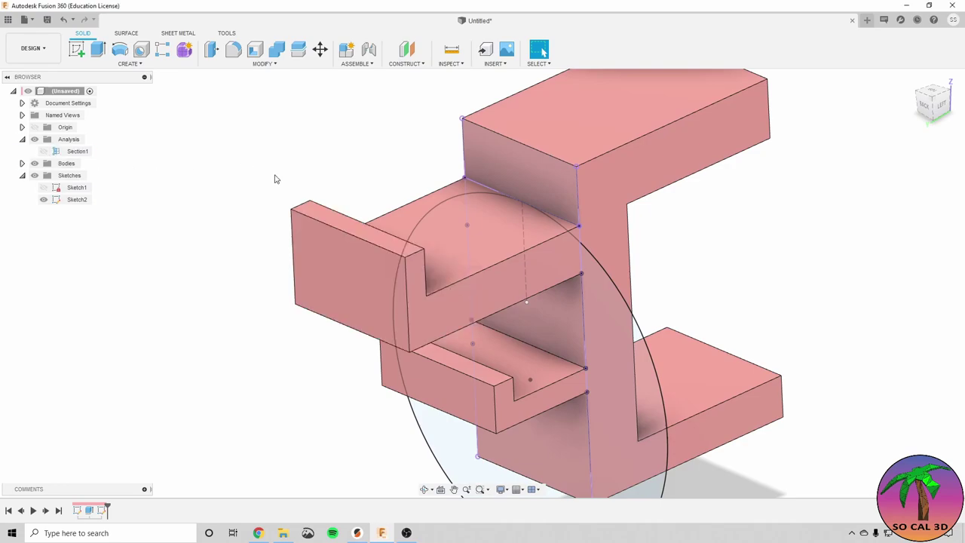
Cut the two corner profiles beside the circle's arc along the upper hook, extruding to the inner face of its end lip.
scroll(286, 181, "up", 2)
left_click(98, 49)
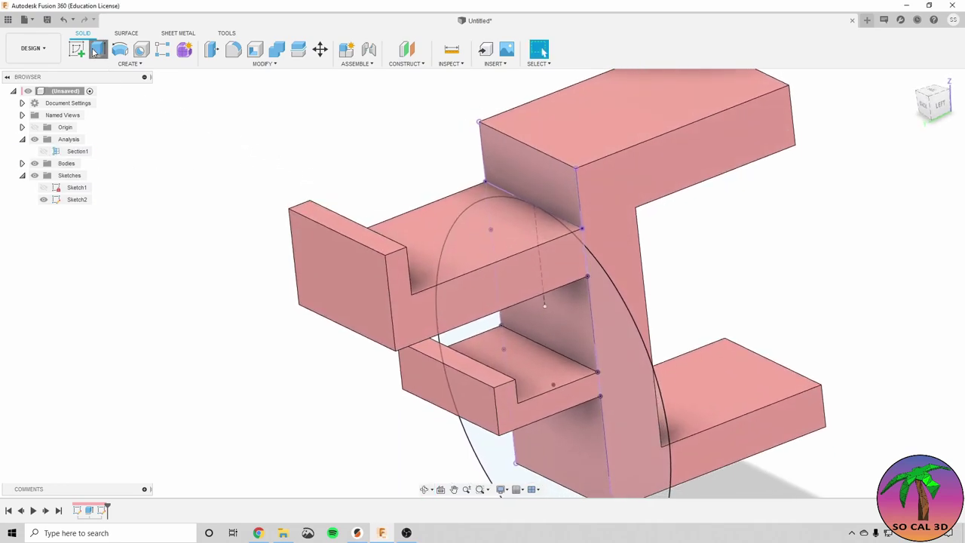
left_click(491, 197)
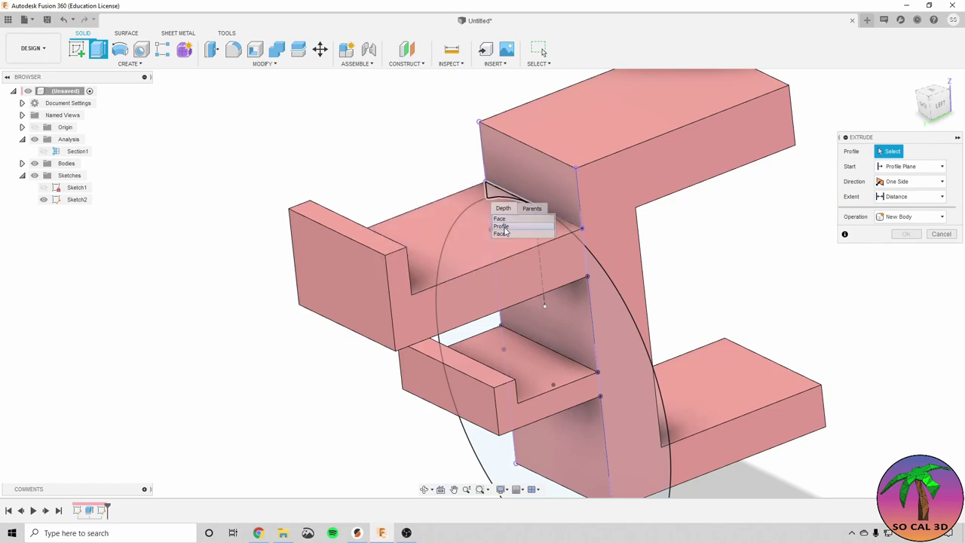
left_click(504, 227)
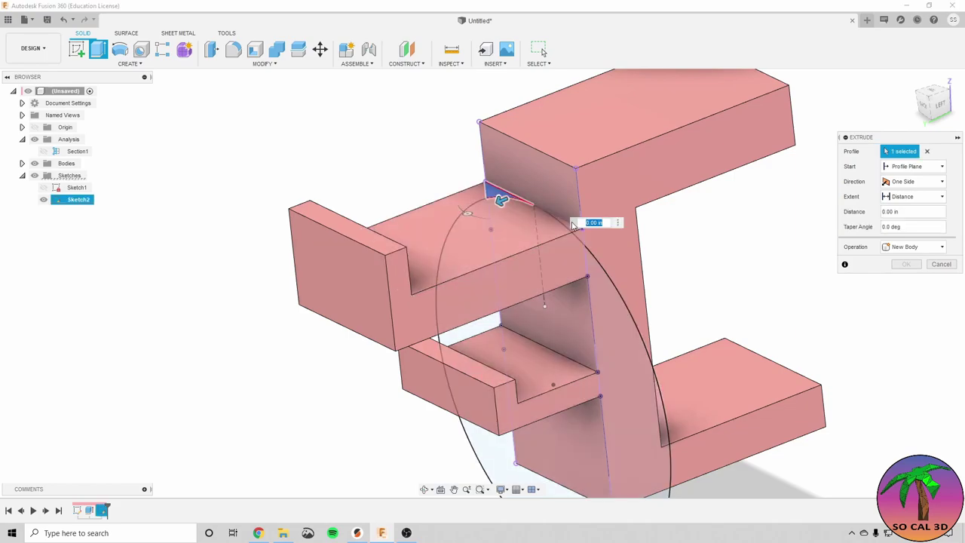
left_click(572, 231)
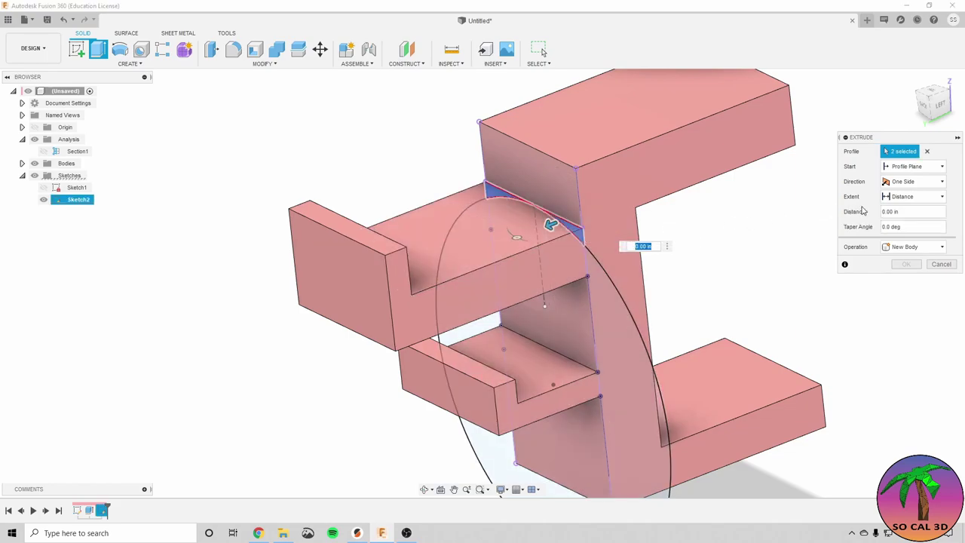
left_click(913, 182)
left_click(909, 194)
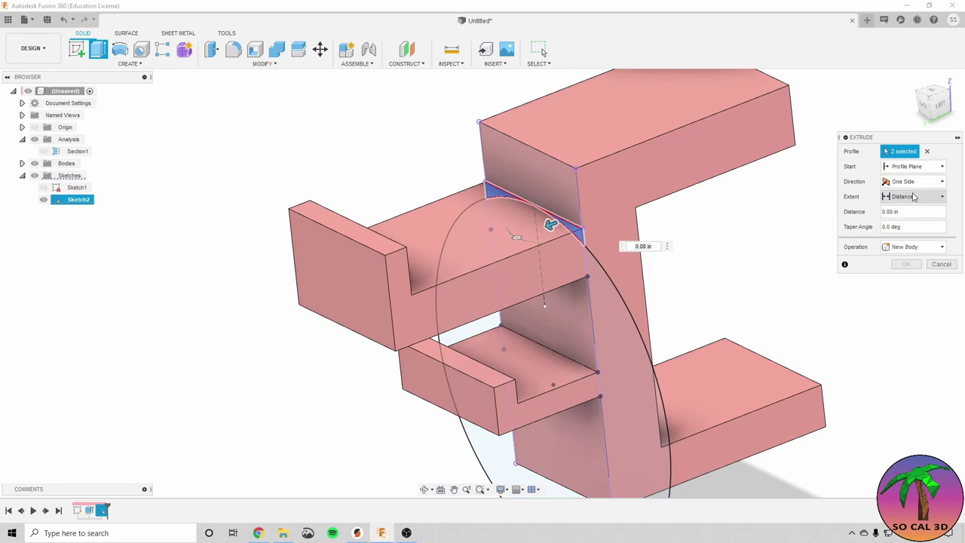
left_click(913, 196)
left_click(905, 220)
middle_click_drag(679, 272, 580, 276, "shift")
left_click(559, 188)
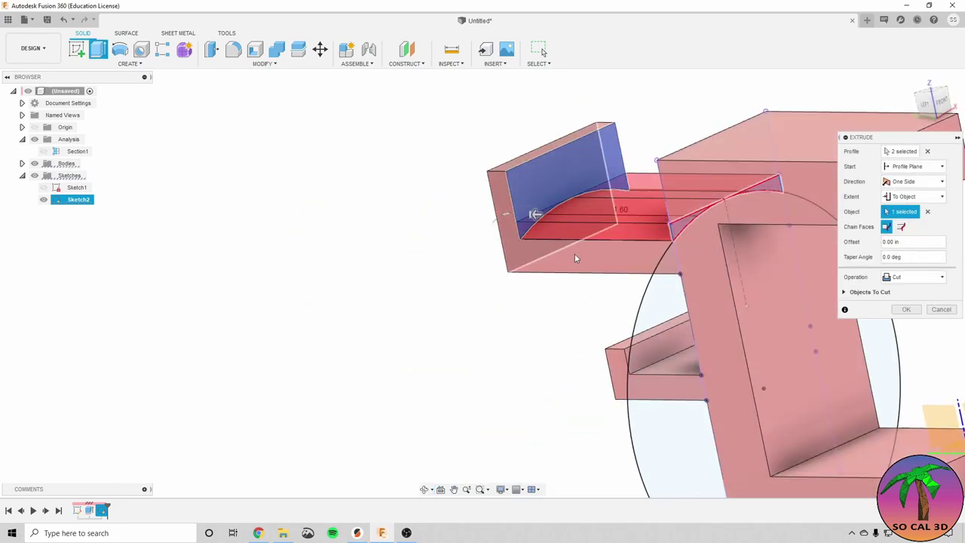
left_click(913, 309)
Fillet the two inner corner edges of the C-shaped opening with a 0.2 in radius.
middle_click_drag(625, 324, 642, 274, "shift")
scroll(496, 196, "down", 5)
middle_click_drag(444, 185, 442, 173, "shift")
middle_click_drag(433, 323, 429, 362, "shift")
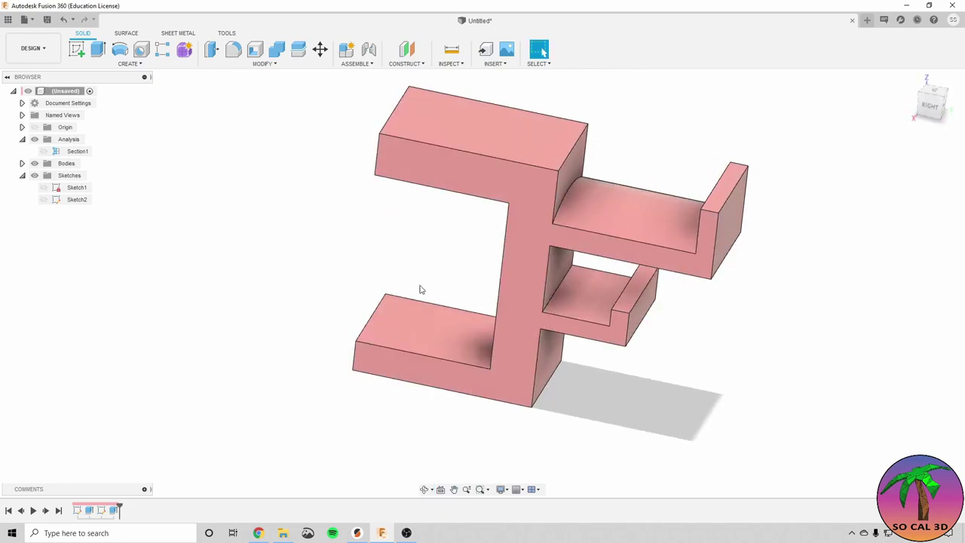
middle_click_drag(424, 290, 441, 268, "shift")
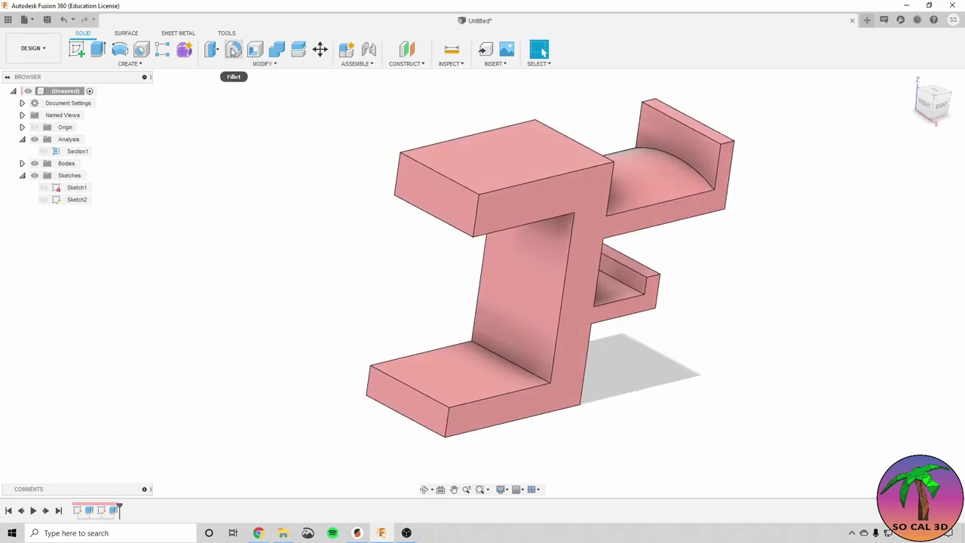
middle_click_drag(473, 204, 524, 194, "shift")
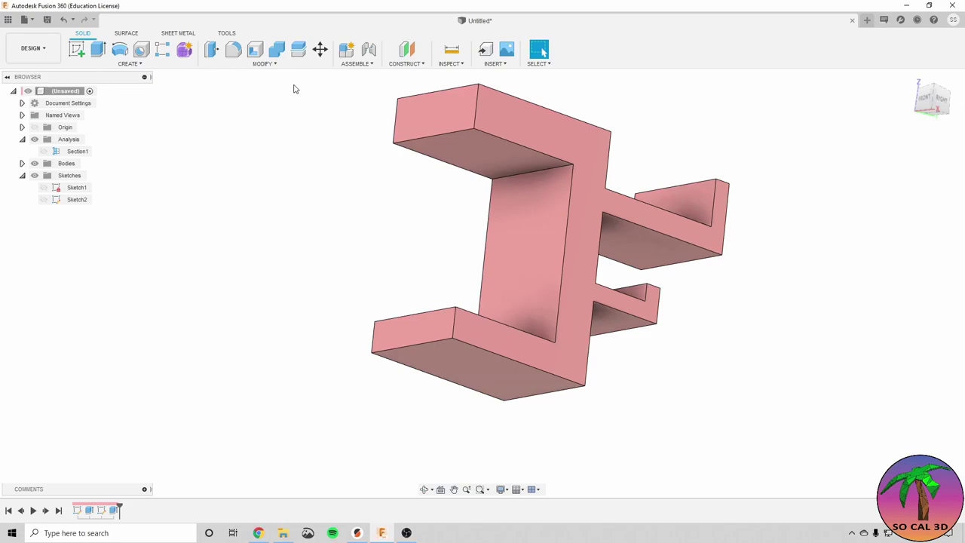
left_click(234, 51)
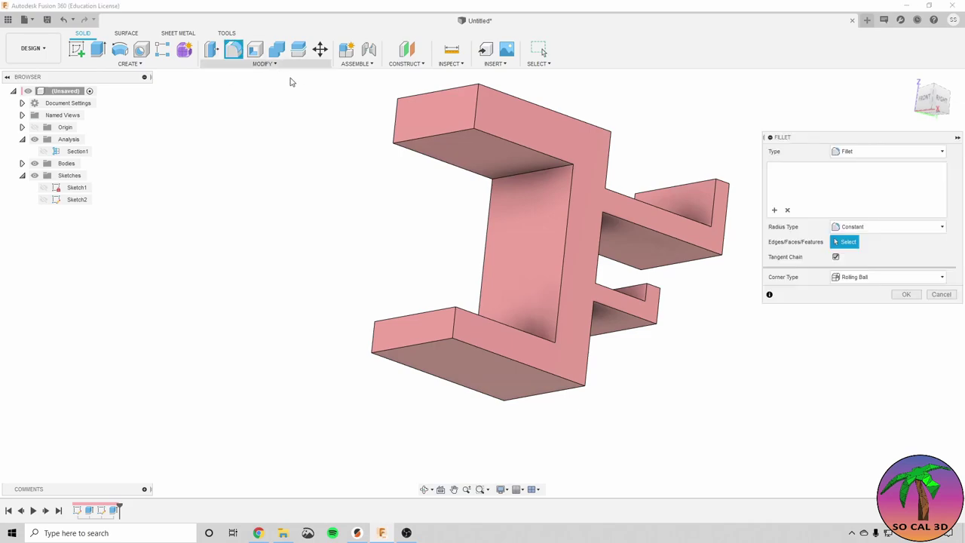
left_click(526, 172)
middle_click_drag(526, 177, 517, 209, "shift")
left_click(499, 344)
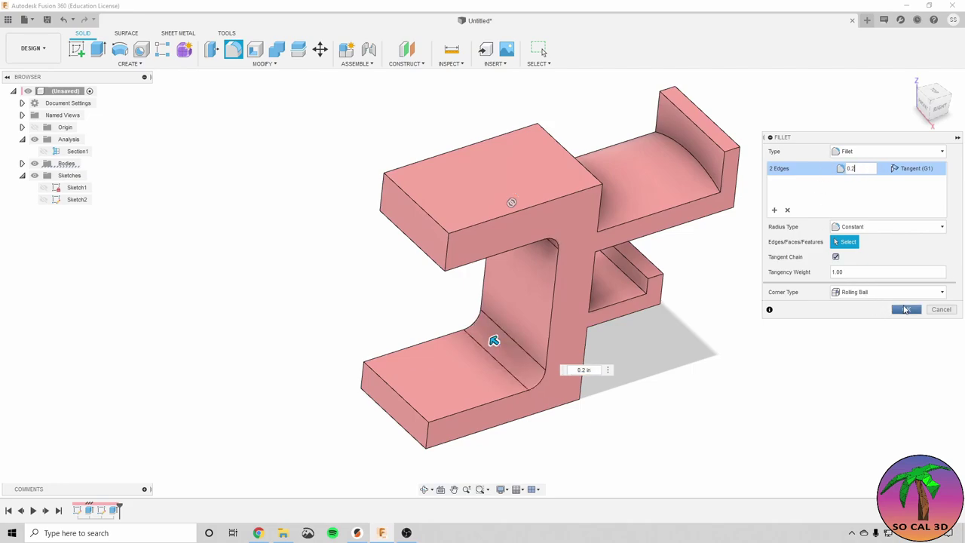
left_click(906, 310)
Start a sketch on the lower arm's inner flat face and draw a diagonal construction line between its opposite corners.
middle_click_drag(694, 355, 498, 341, "shift")
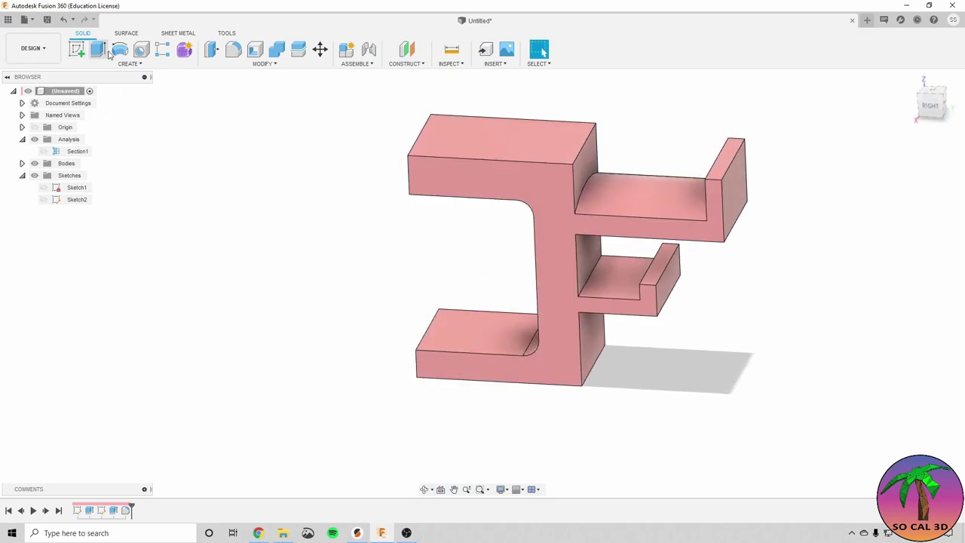
left_click(76, 49)
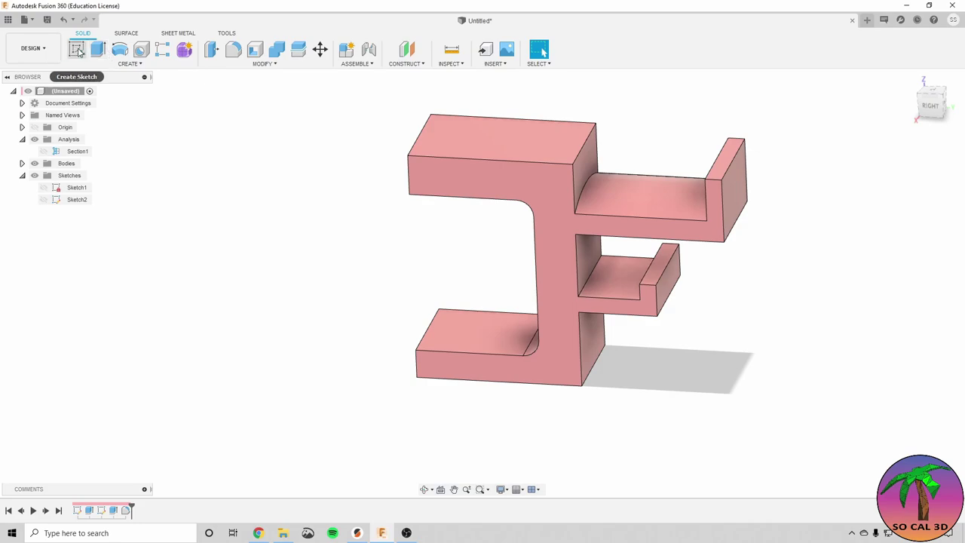
left_click(490, 328)
middle_click_drag(489, 324, 436, 257, "shift")
left_click(77, 49)
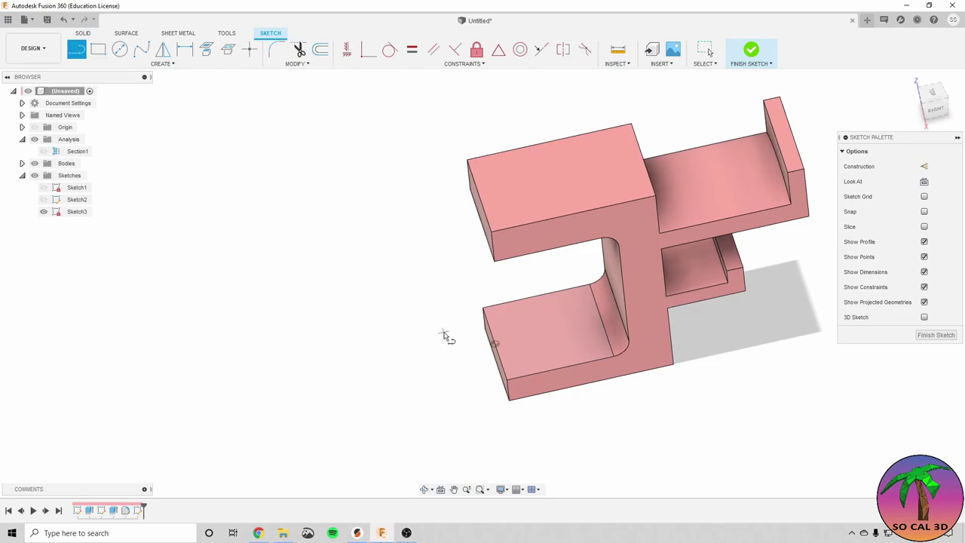
scroll(566, 346, "up", 5)
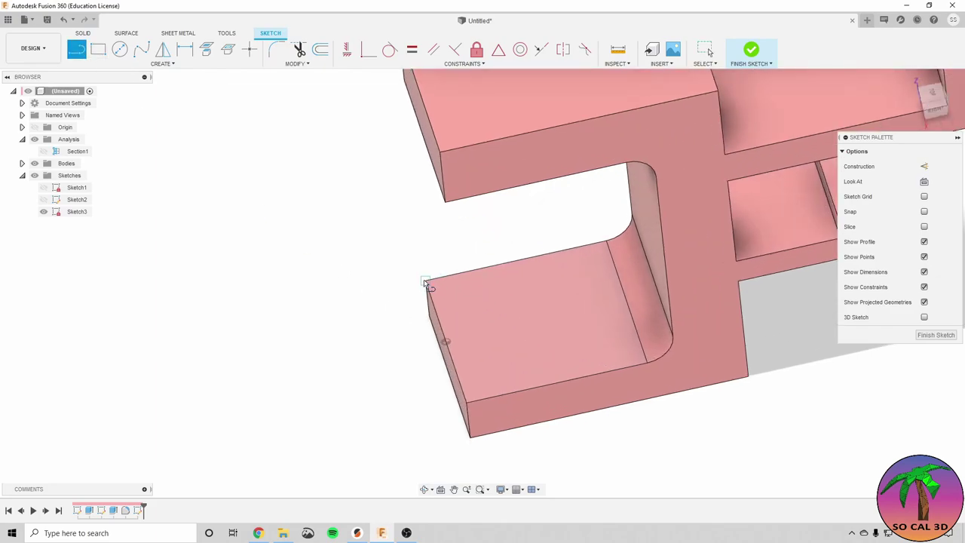
left_click(425, 282)
left_click(646, 363)
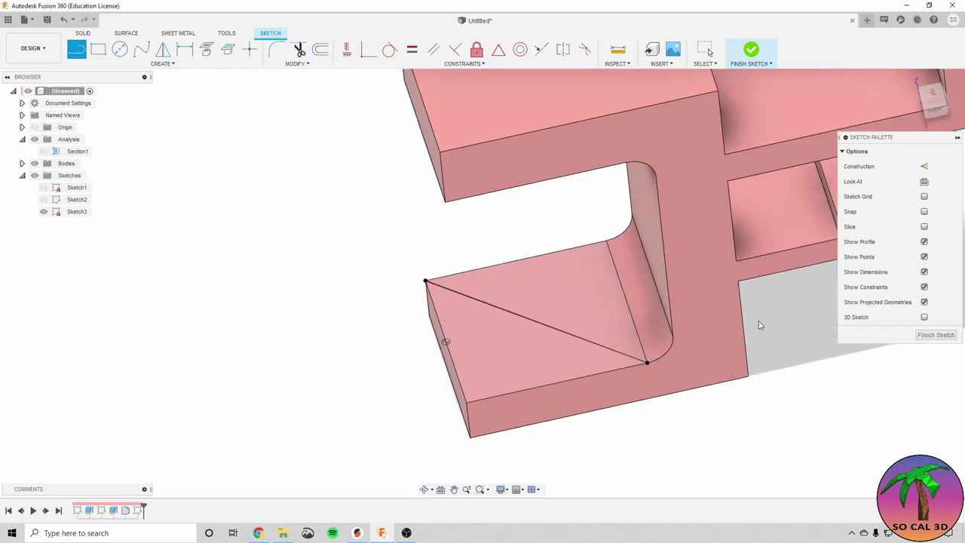
key("Escape")
left_click(598, 343)
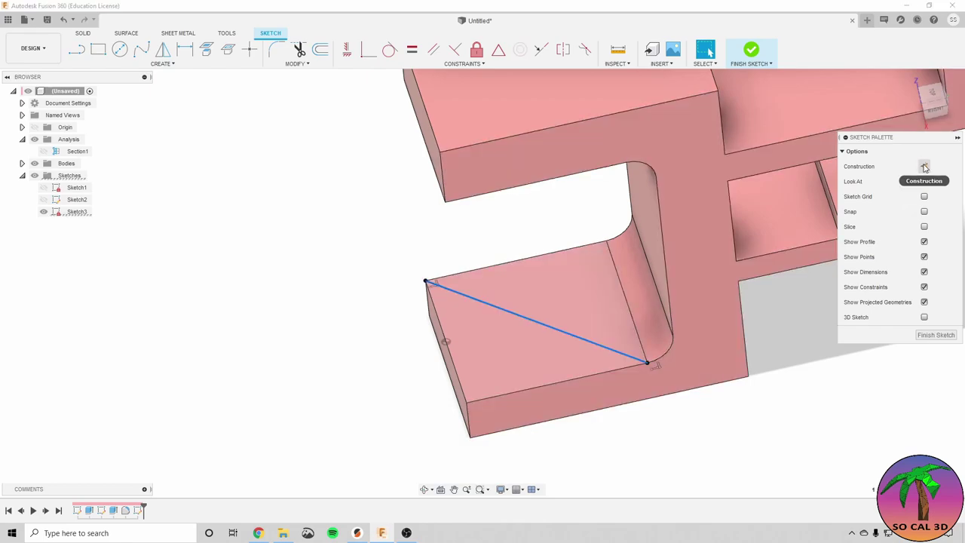
left_click(925, 166)
Draw a circle centred on the diagonal's midpoint with a diameter dimension of 0.75 in, and finish the sketch.
left_click(120, 49)
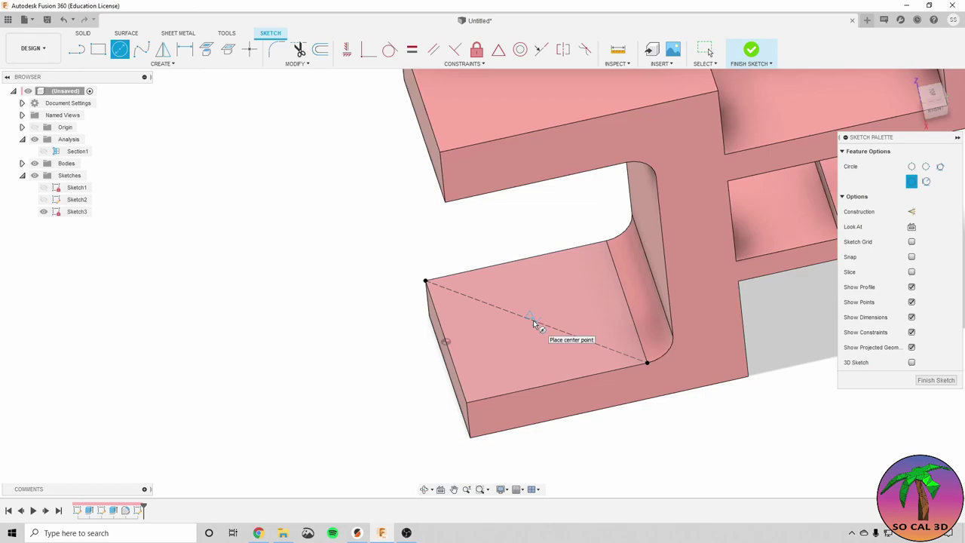
left_click(534, 321)
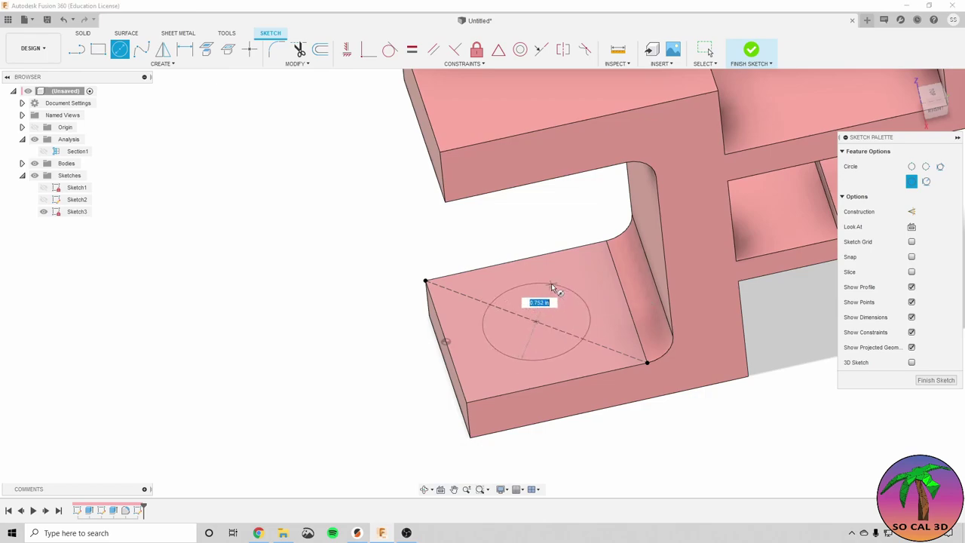
left_click(552, 283)
key("d")
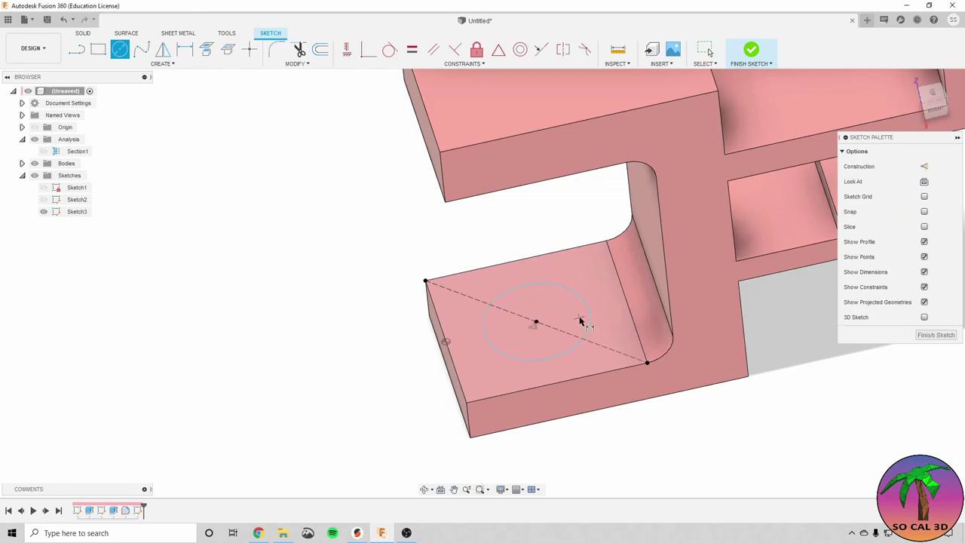
left_click(587, 298)
left_click(638, 300)
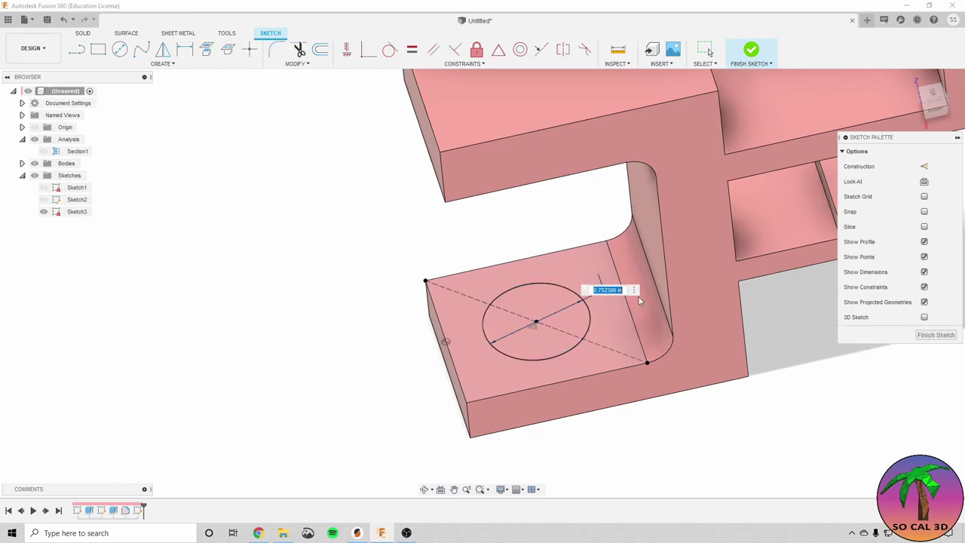
type("75")
key("Return")
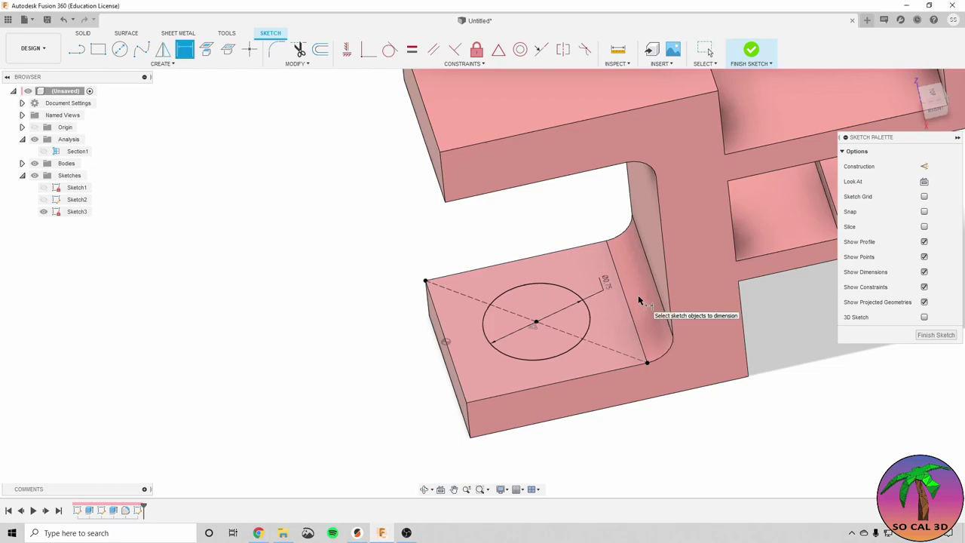
left_click(936, 335)
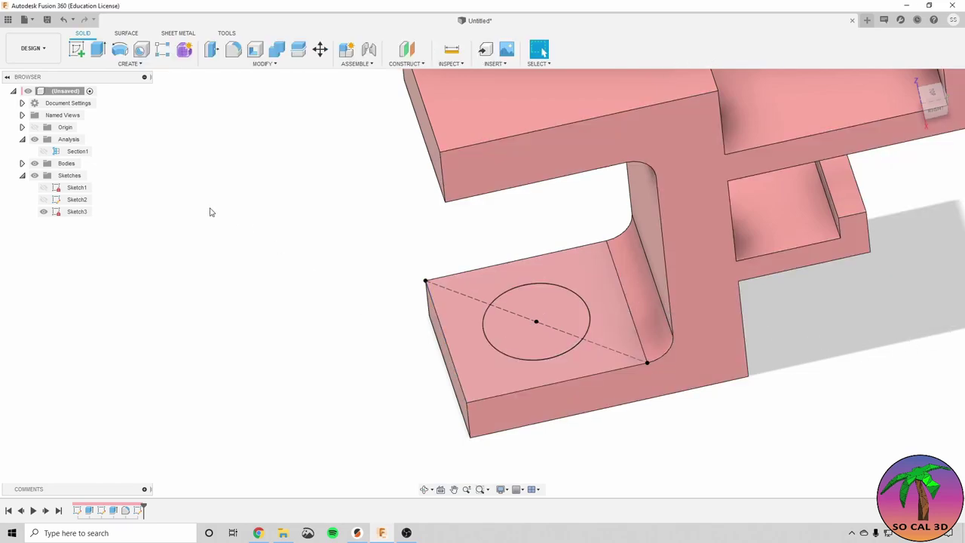
Cut the circle downward through the lower arm with an extrude using the All extent and flipped direction.
key("e")
left_click(540, 290)
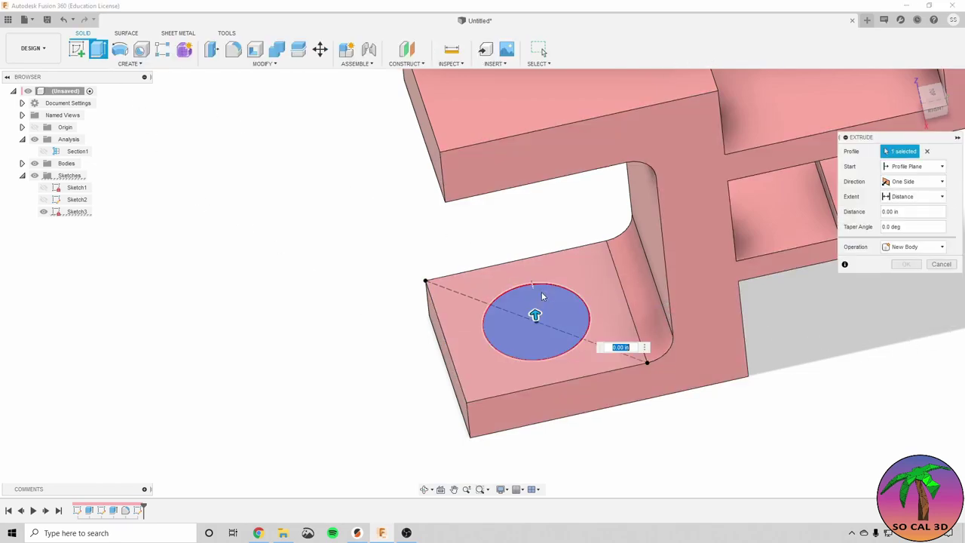
left_click(910, 184)
left_click(942, 184)
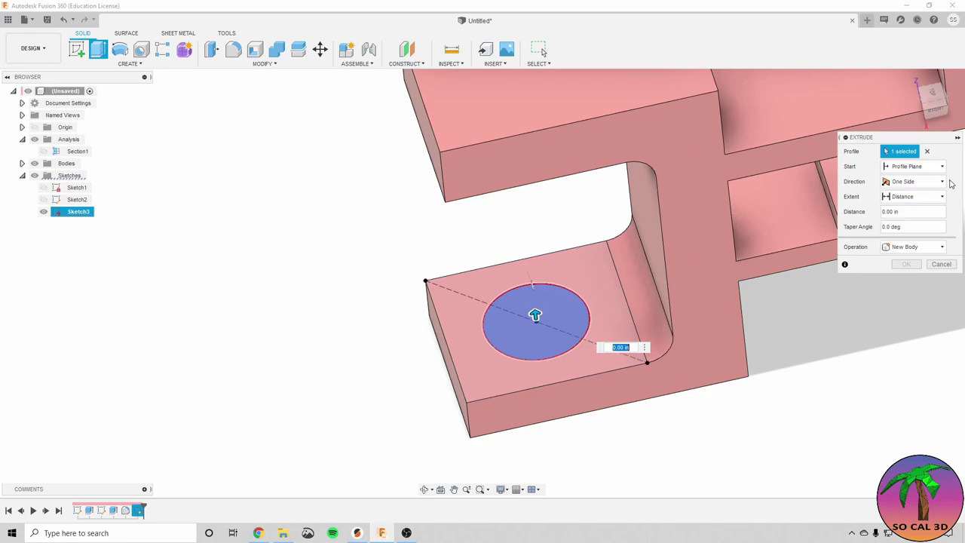
left_click(935, 196)
left_click(897, 233)
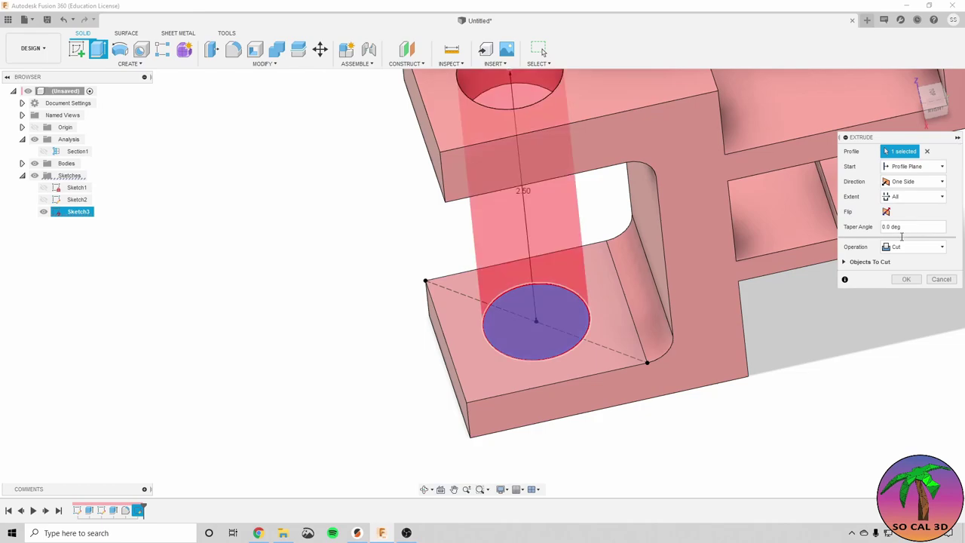
left_click(886, 211)
middle_click_drag(611, 324, 518, 393, "shift")
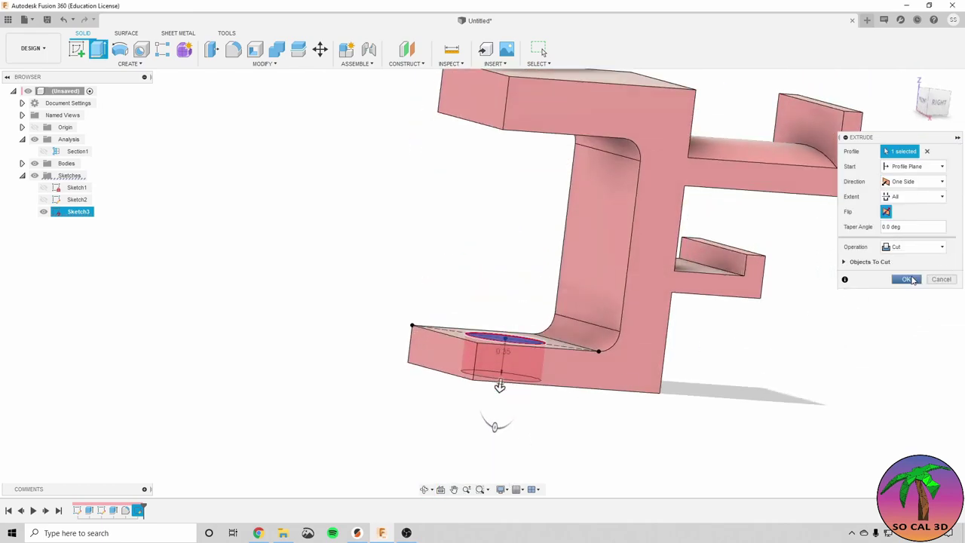
left_click(908, 280)
Create a construction plane offset 1 in below the underside of the lower arm.
middle_click_drag(657, 362, 444, 335, "shift")
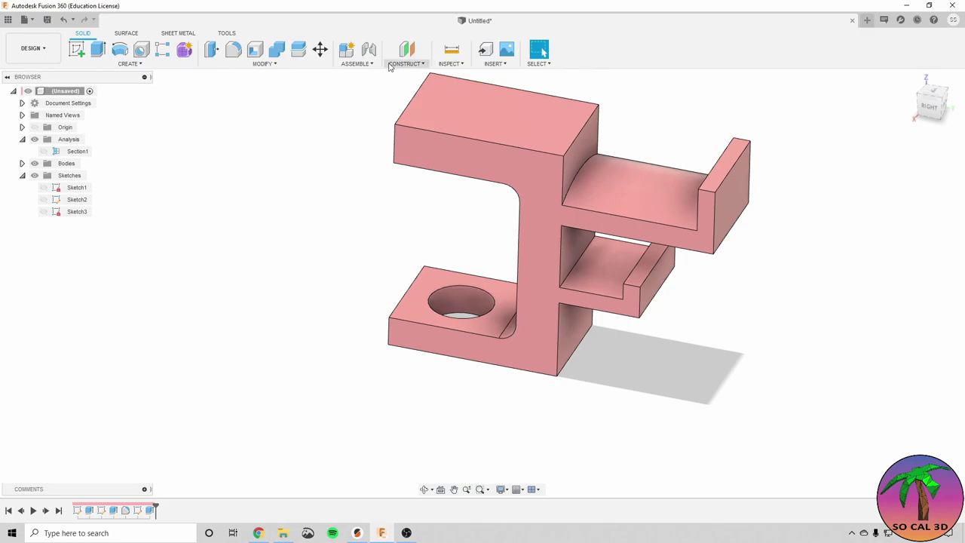
left_click(414, 66)
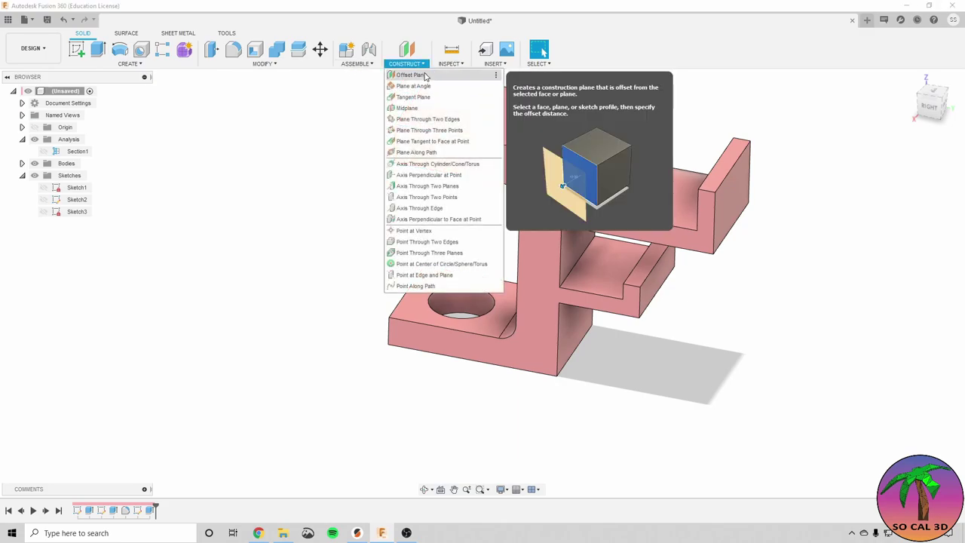
left_click(411, 75)
middle_click_drag(453, 226, 792, 233, "shift")
left_click(516, 302)
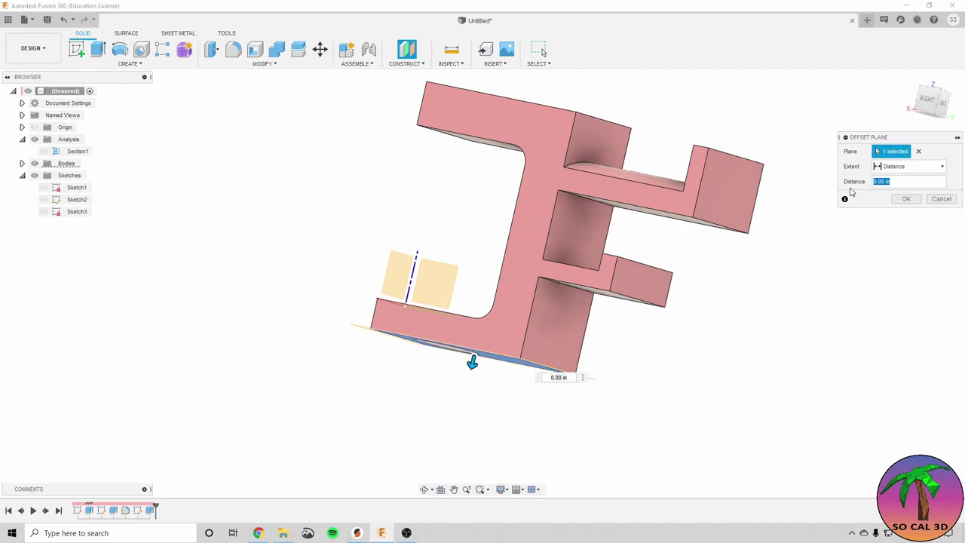
type("1")
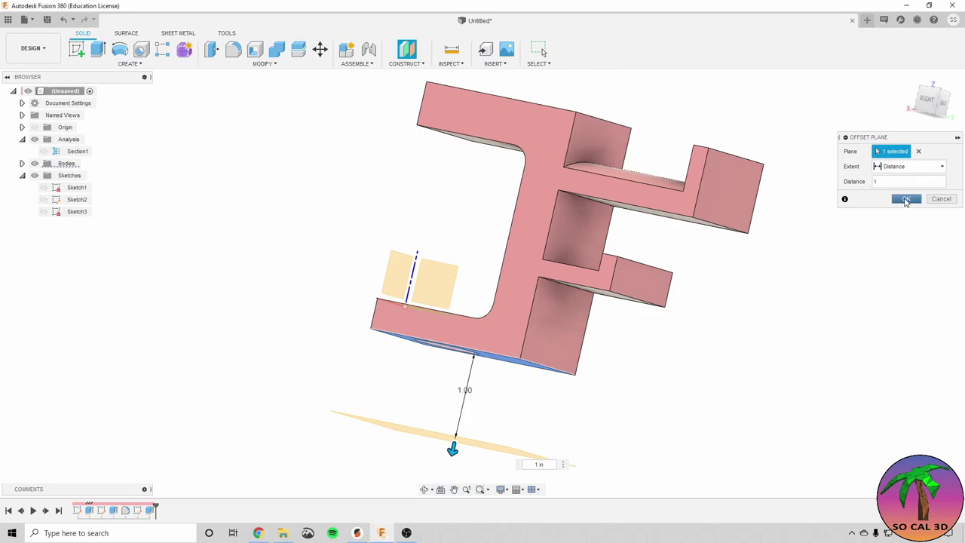
left_click(906, 199)
Start a sketch on the offset plane and project the circular edge of the lower arm's hole into it.
middle_click_drag(556, 287, 440, 300, "shift")
left_click(76, 50)
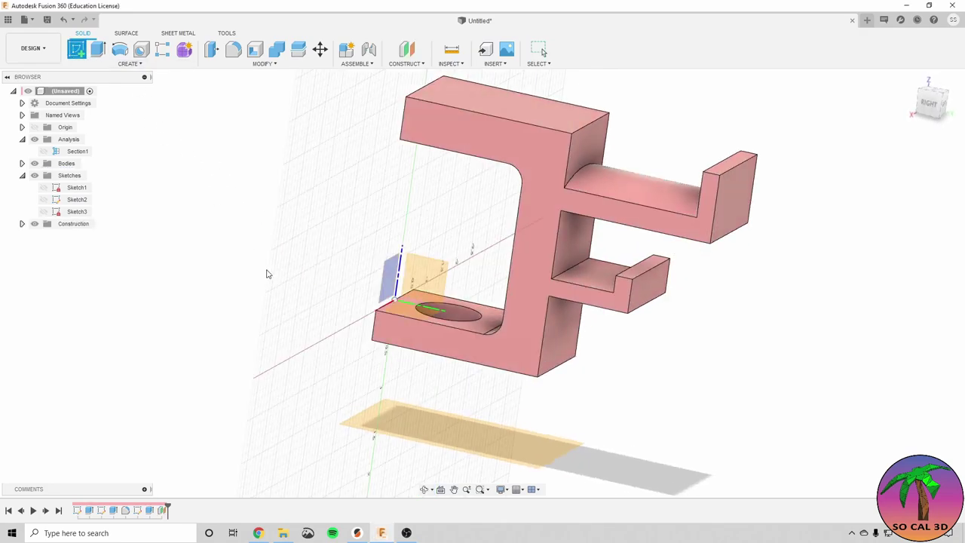
left_click(430, 443)
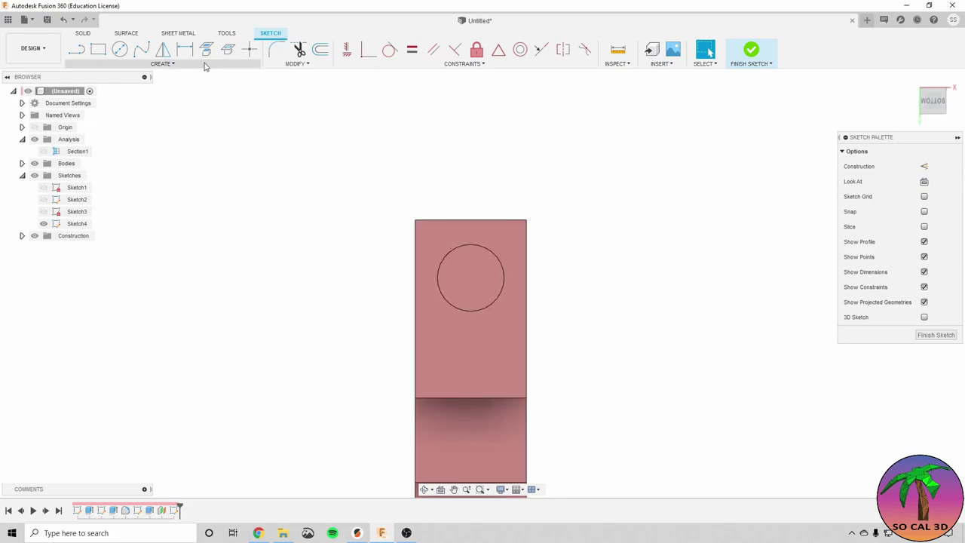
left_click(206, 50)
left_click(481, 252)
left_click(907, 201)
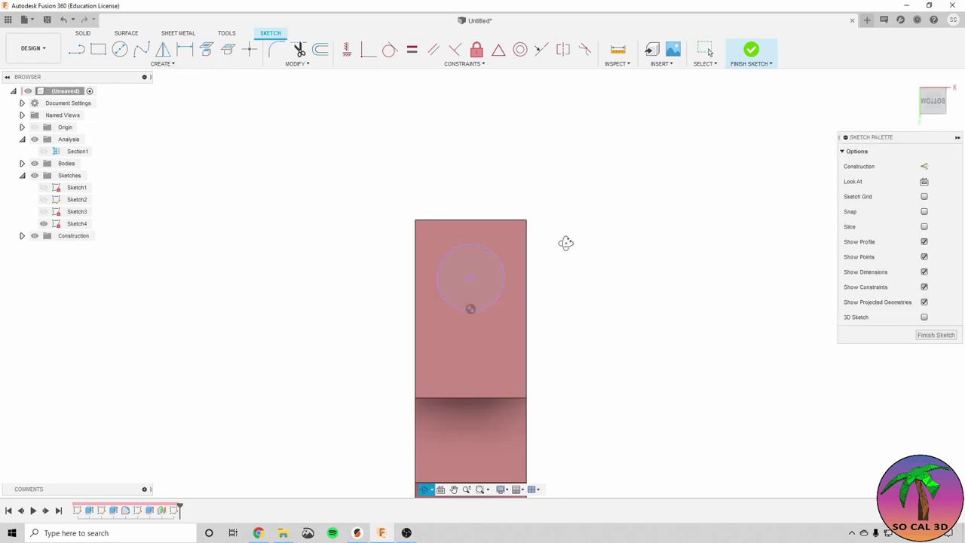
middle_click_drag(565, 243, 744, 286, "shift")
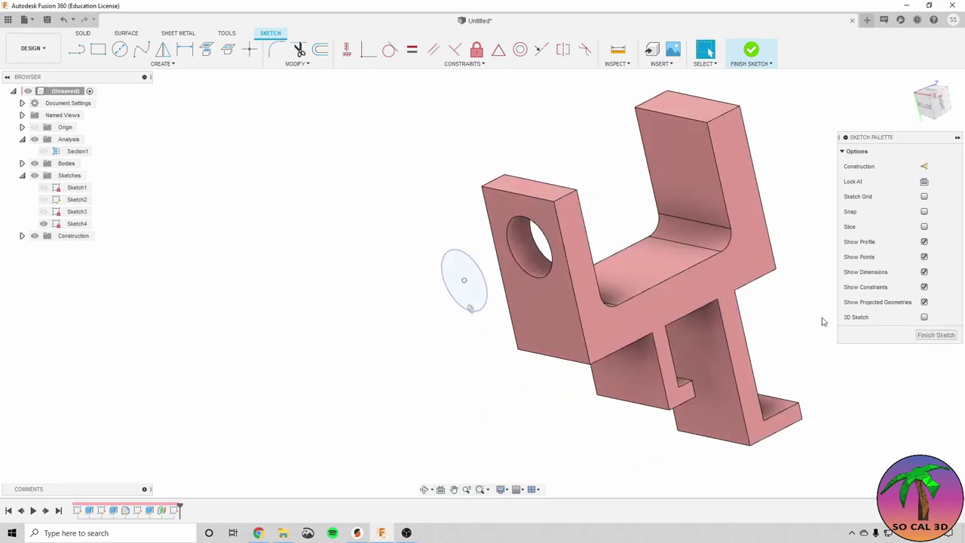
Draw a circle concentric with the projected hole circle and dimension its diameter at 1.2 in.
right_click(84, 225)
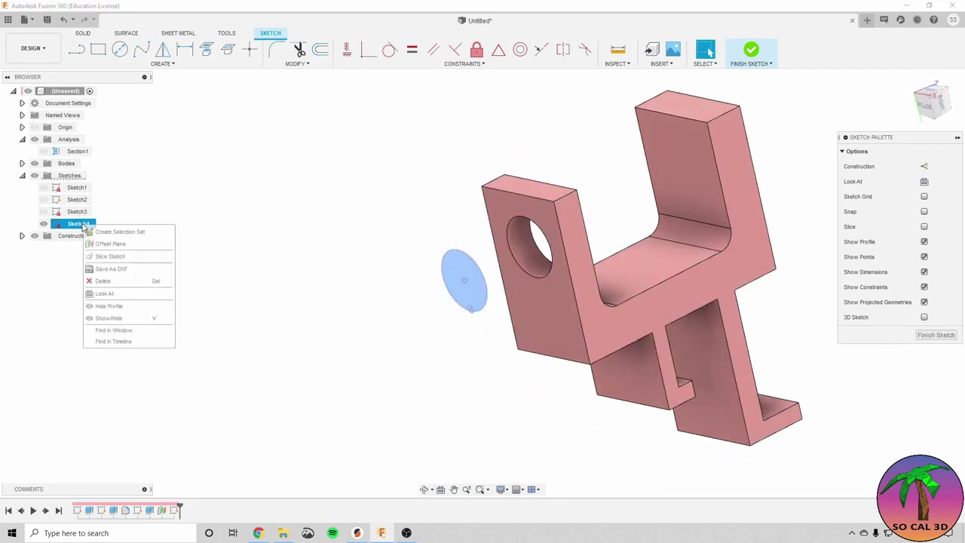
left_click(128, 294)
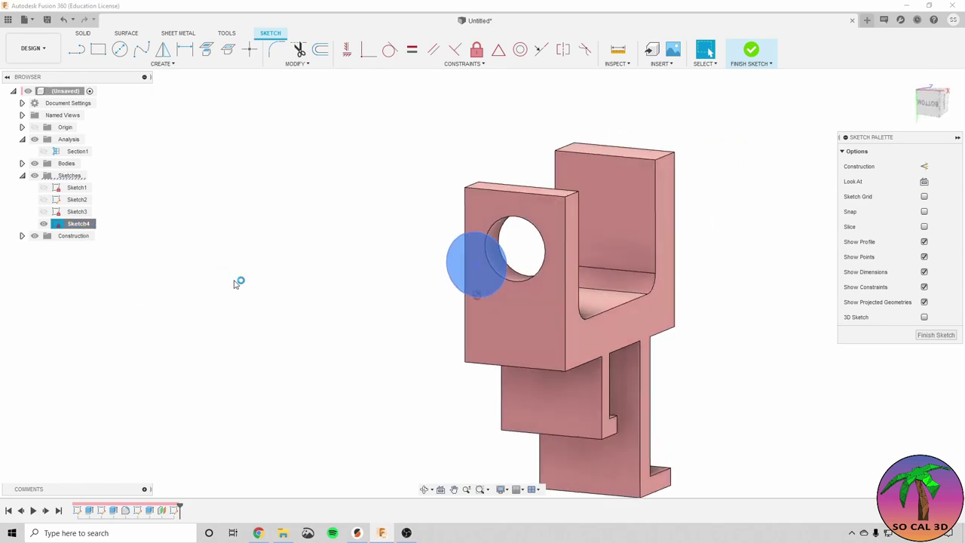
left_click(120, 49)
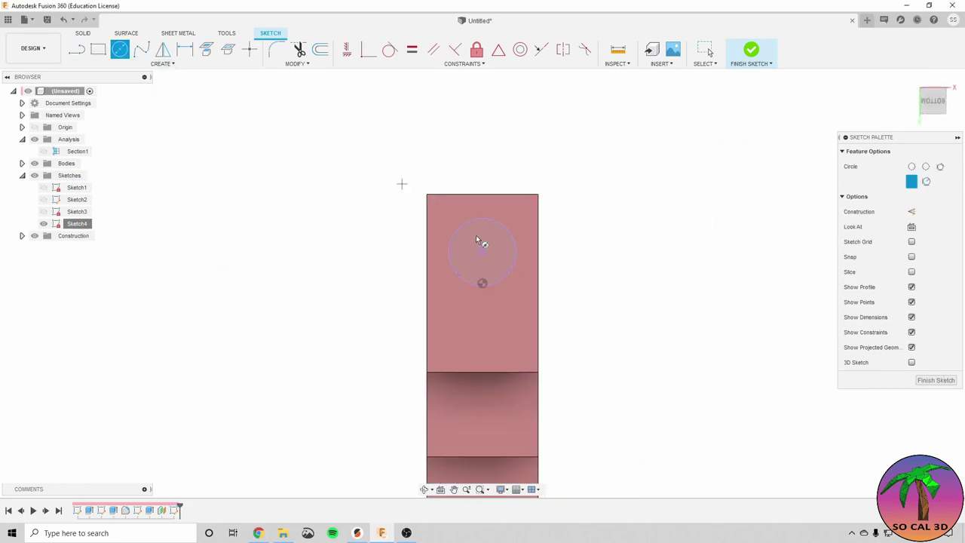
left_click(483, 252)
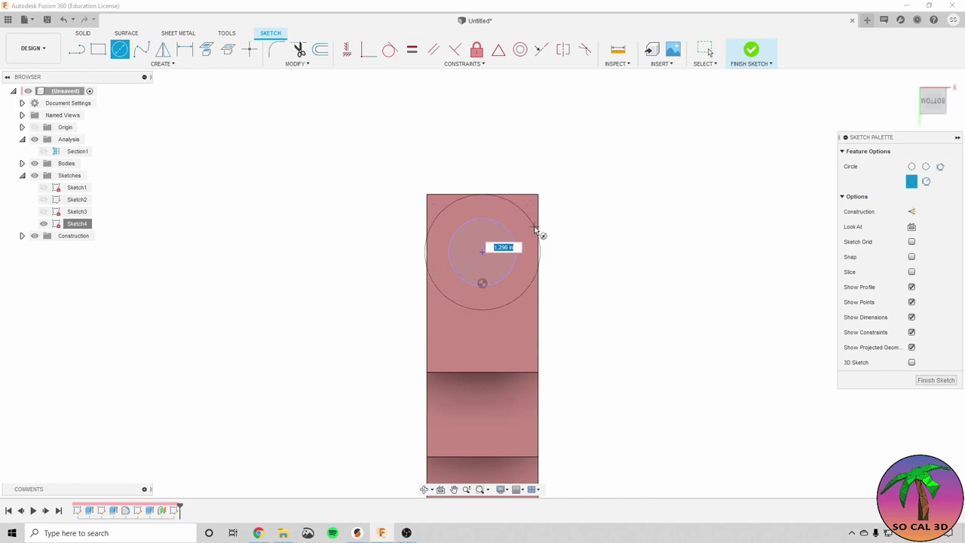
left_click(535, 229)
key("Escape")
key("d")
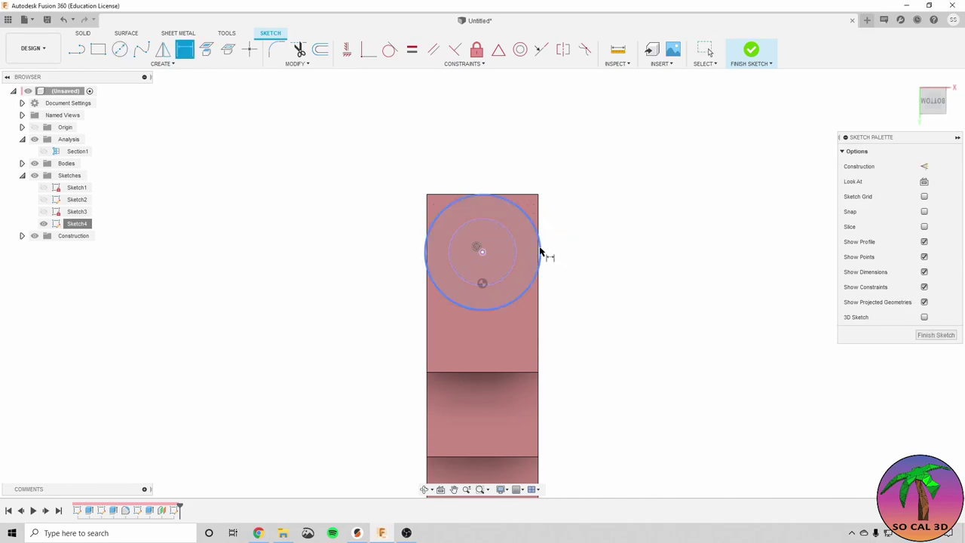
left_click(540, 252)
left_click(577, 252)
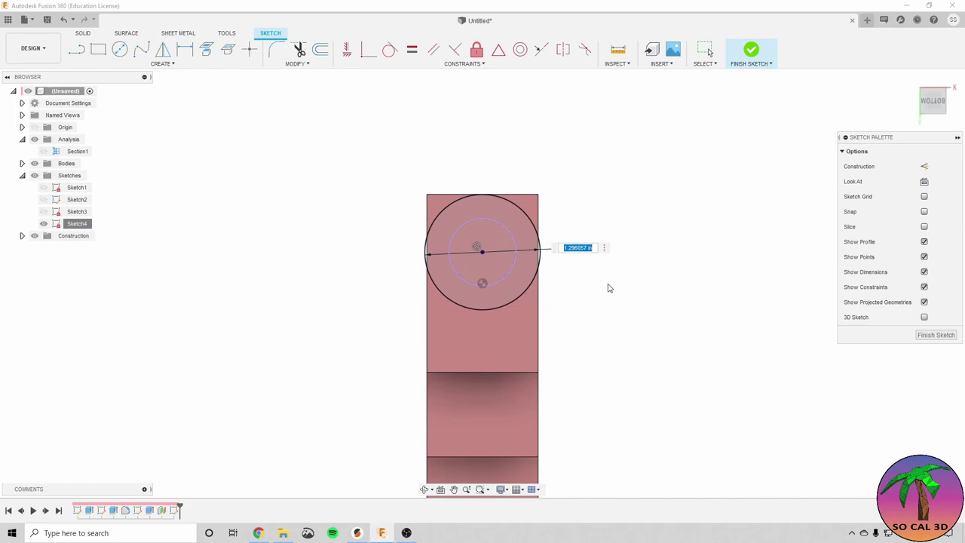
type("1.2")
key("Return")
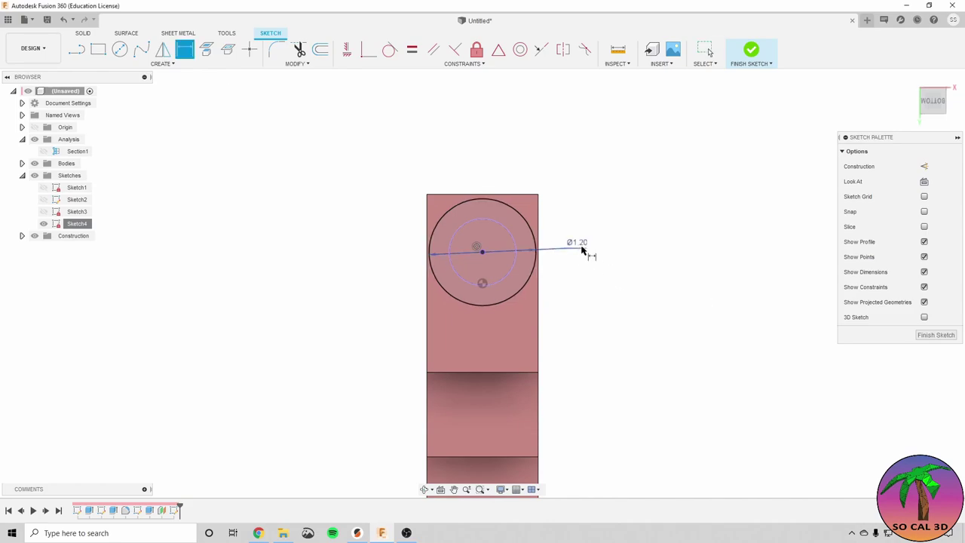
Change the outer circle's diameter to 1.35 in and finish the sketch.
double_click(578, 247)
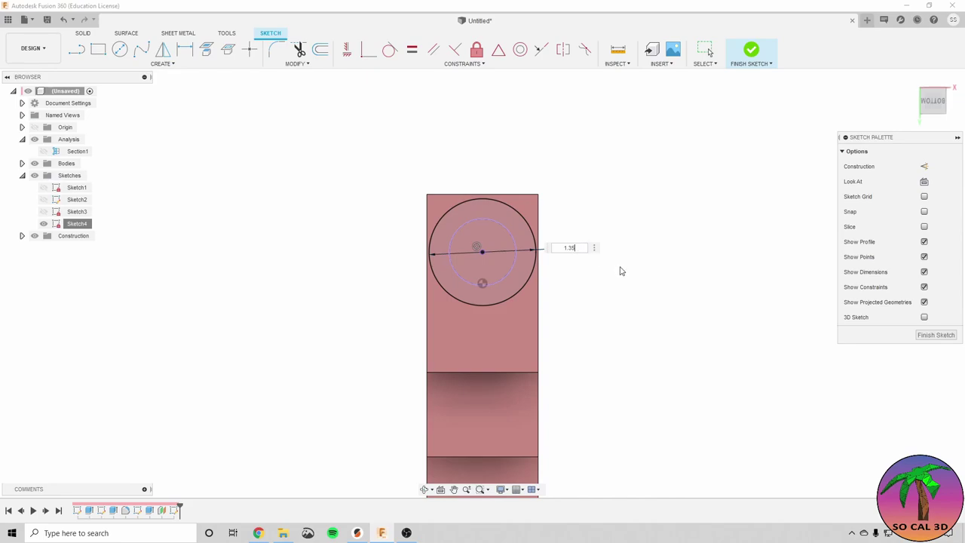
key("Return")
left_click(928, 333)
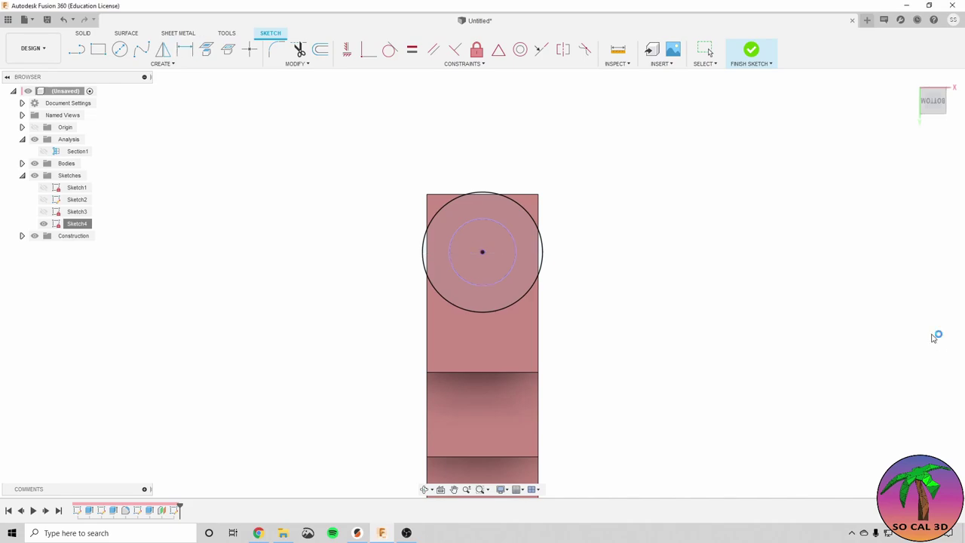
Set up an extrusion of the inner circle profile on the offset plane with a distance of 2.5 in.
scroll(573, 256, "up", 3)
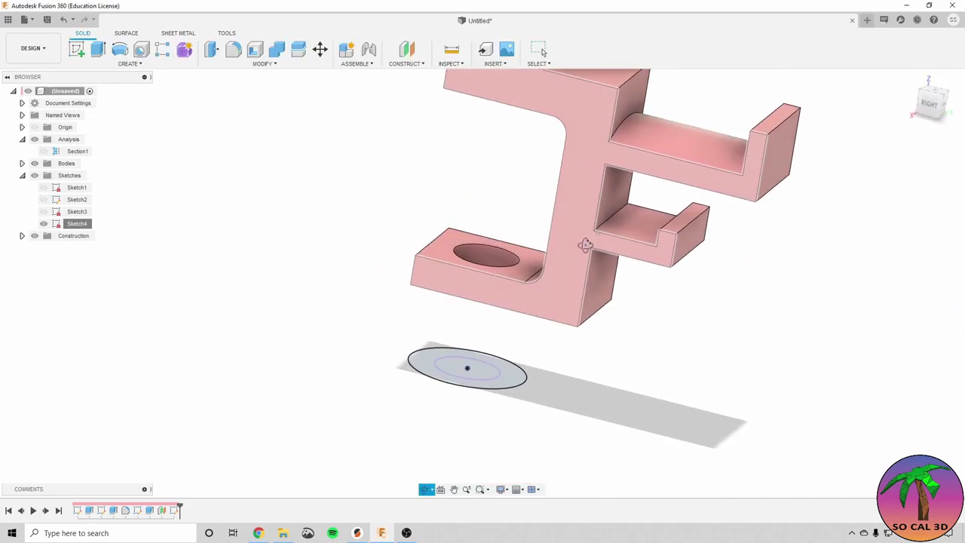
left_click(98, 49)
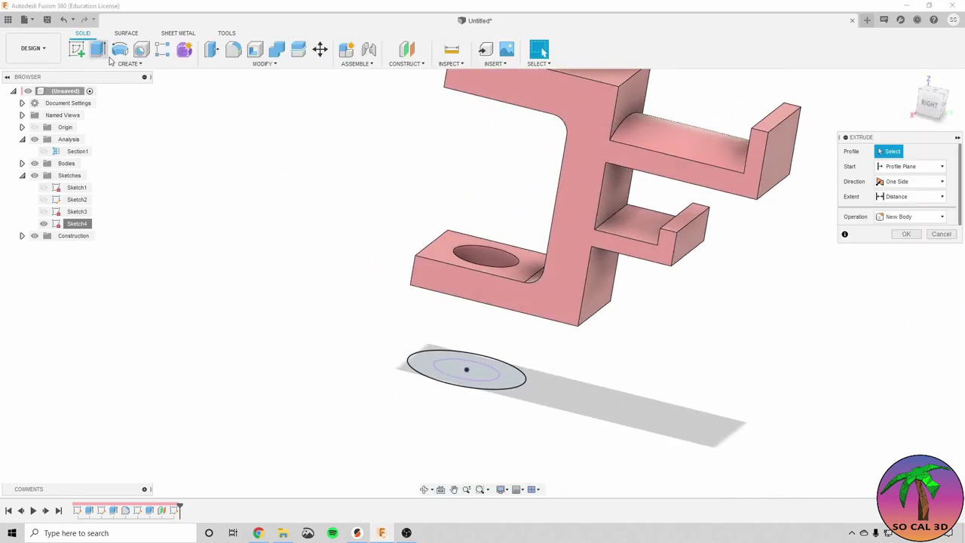
left_click(465, 370)
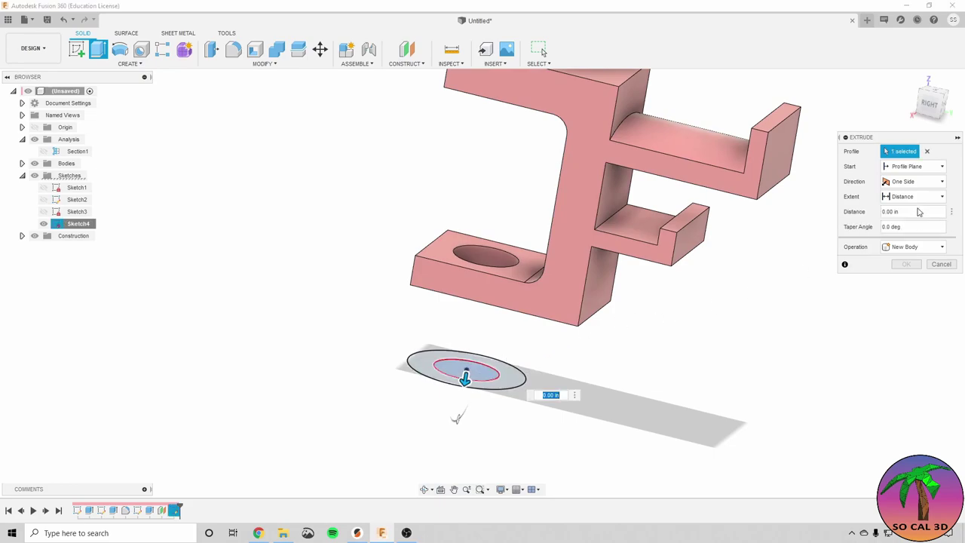
left_click_drag(919, 211, 880, 214)
type("2.5")
key("Return")
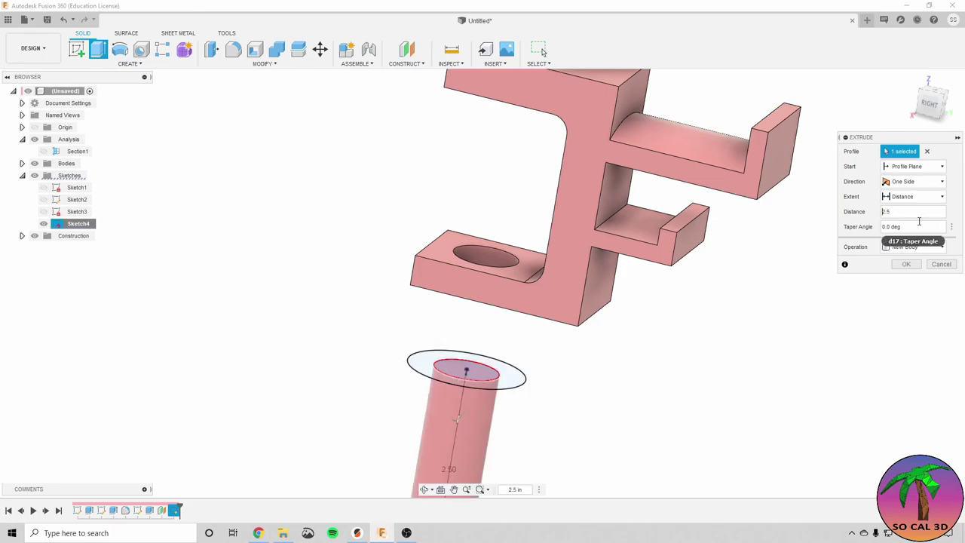
Reverse the extrusion to -2.5 in so it passes up through the lower arm's hole, and create it as a new body.
middle_click_drag(657, 251, 568, 277, "shift")
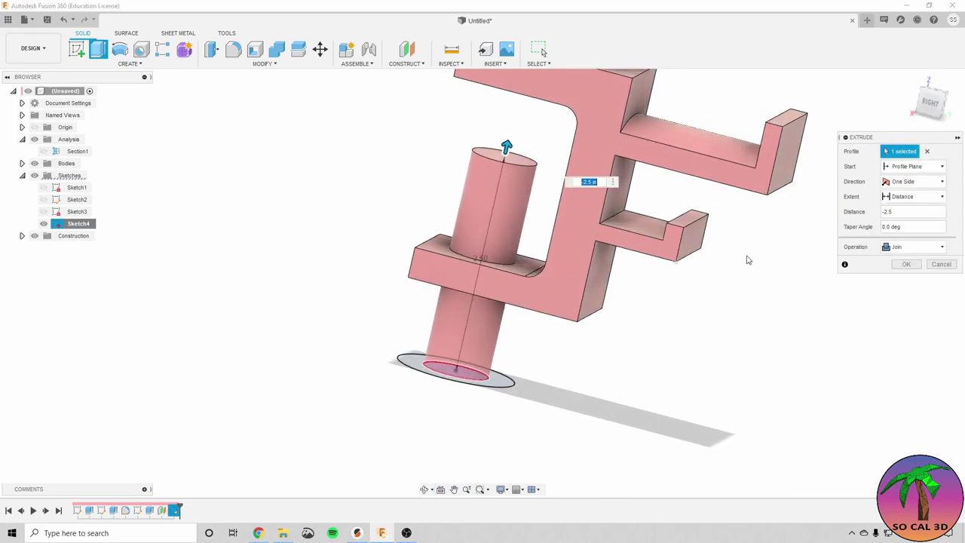
left_click(900, 210)
left_click(917, 252)
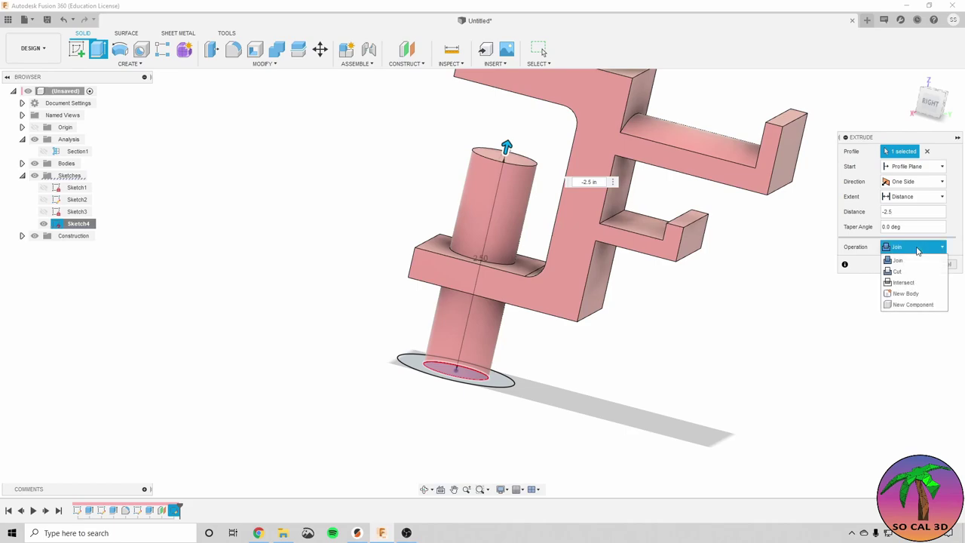
left_click(909, 293)
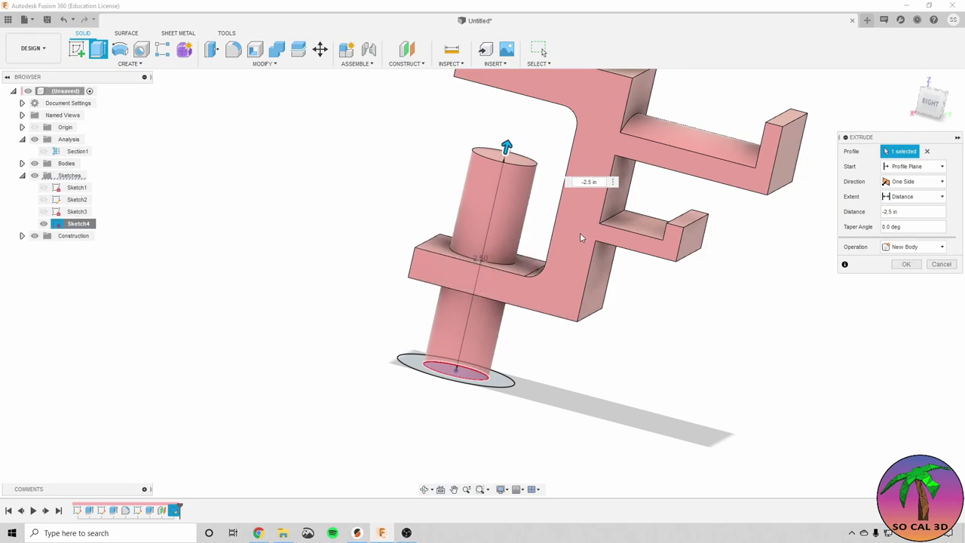
middle_click_drag(578, 219, 574, 249)
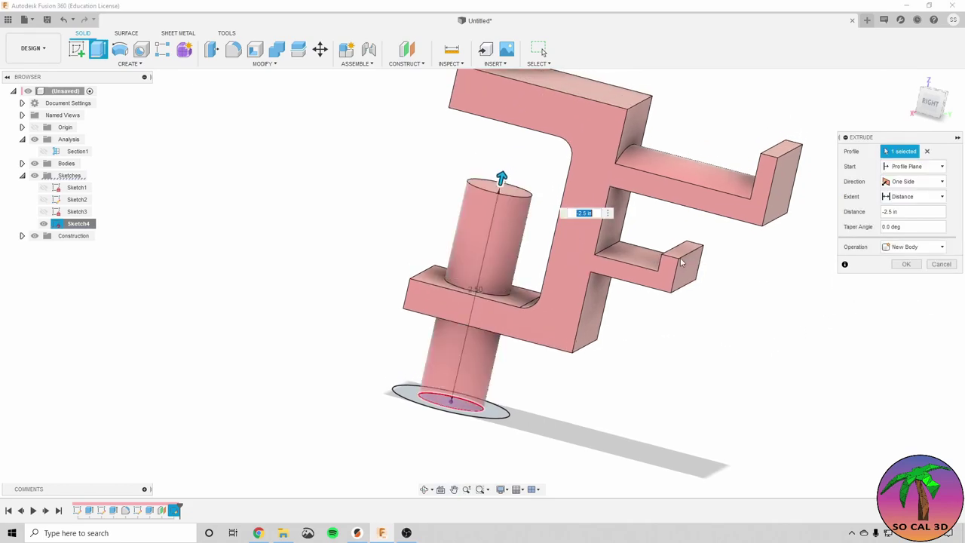
left_click(907, 265)
left_click(908, 265)
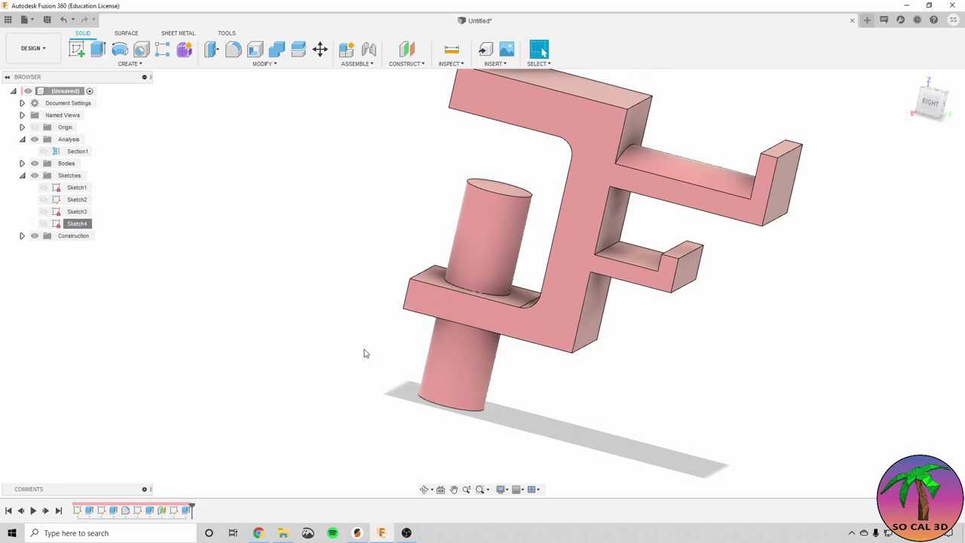
Show the screw sketch again and extrude both its ring and inner circle profiles 0.3 in downward, joined to the cylinder as the screw head.
left_click(43, 223)
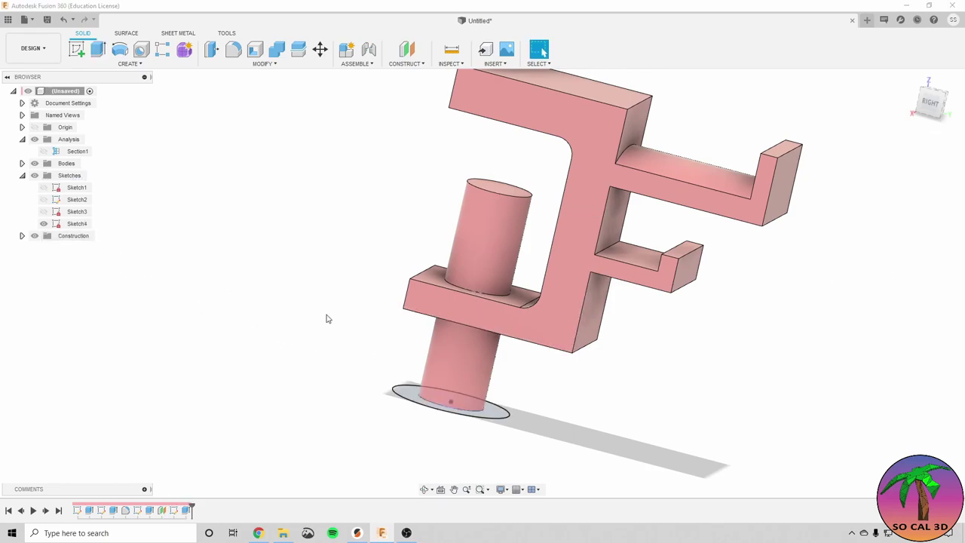
mouse_move(330, 319)
middle_mouse_down("shift")
mouse_move(338, 287)
mouse_move(296, 290)
middle_mouse_up("shift")
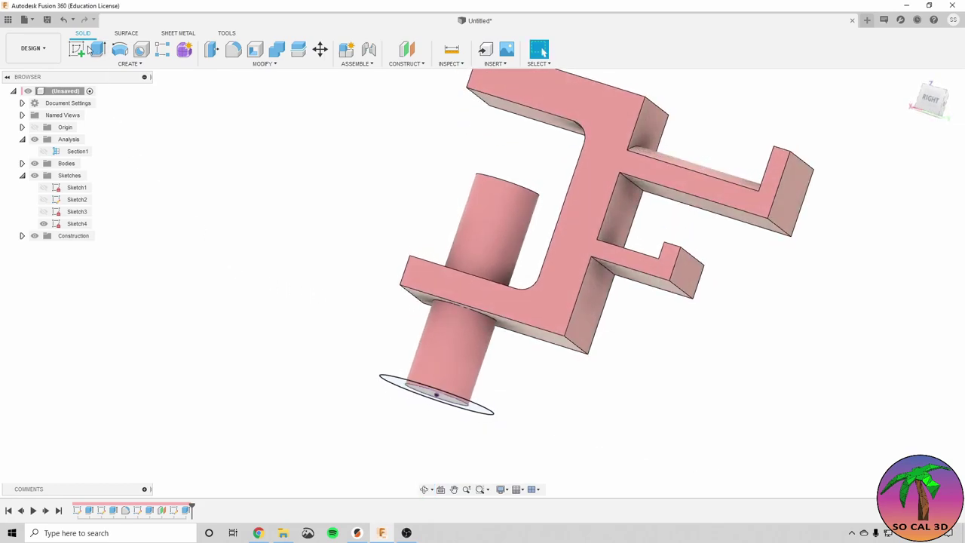
key("e")
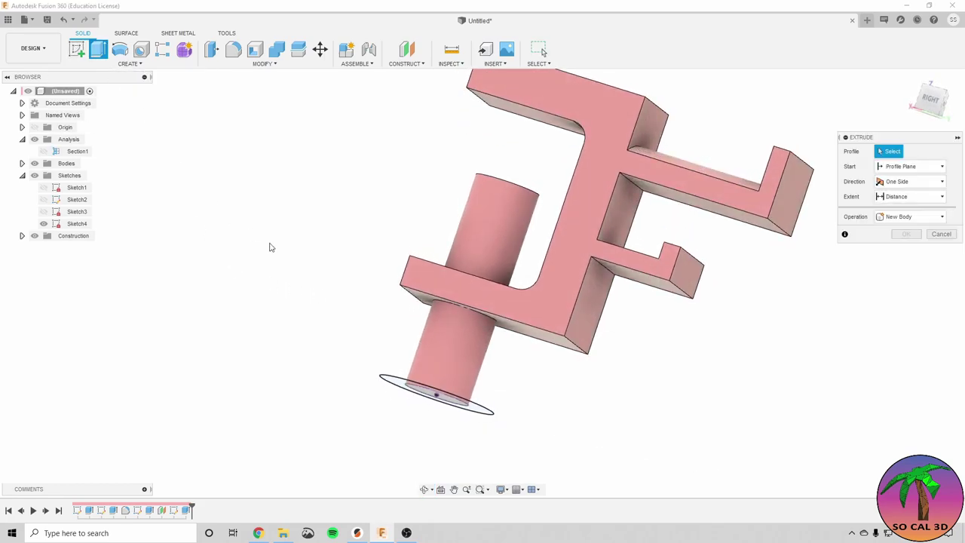
middle_click_drag(285, 254, 314, 242, "shift")
left_click(396, 351)
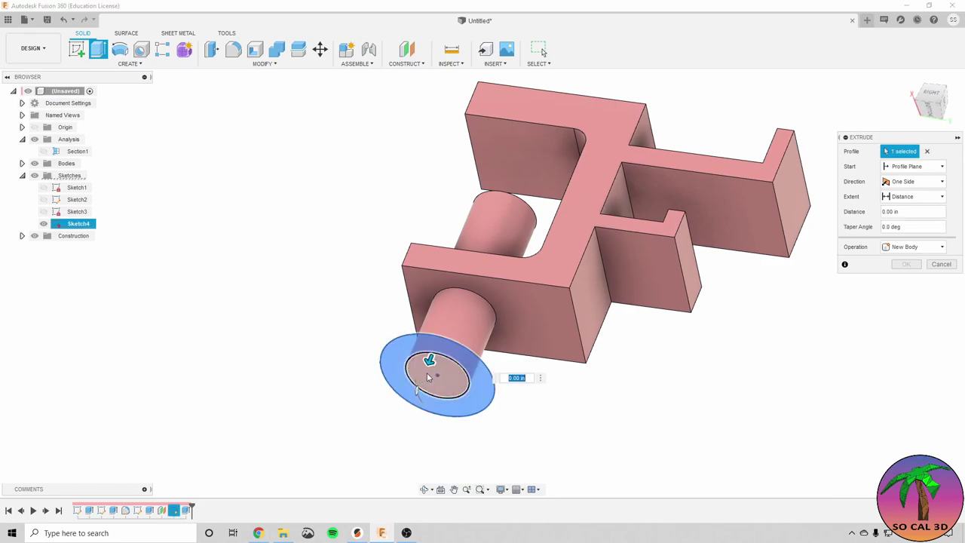
left_click(428, 377)
left_click(891, 212)
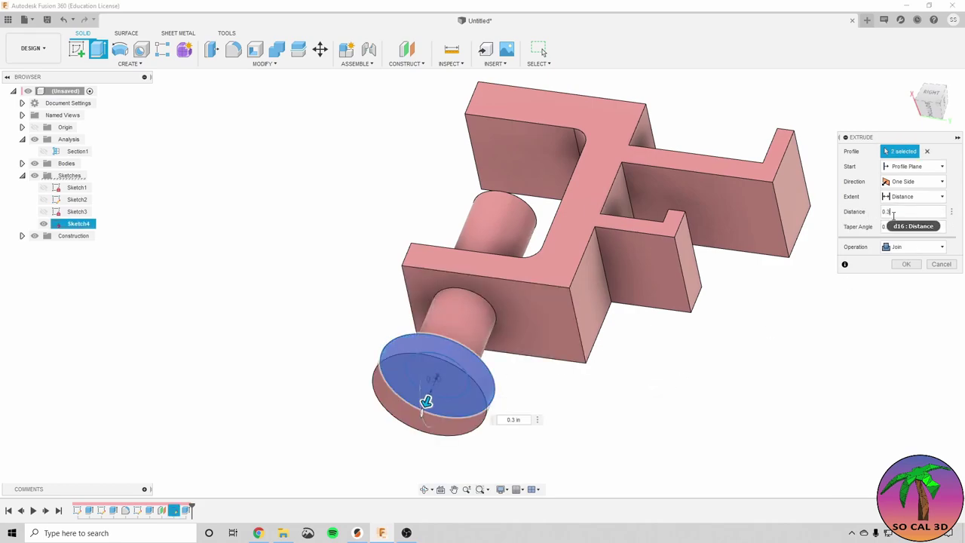
middle_click_drag(646, 360, 574, 432, "shift")
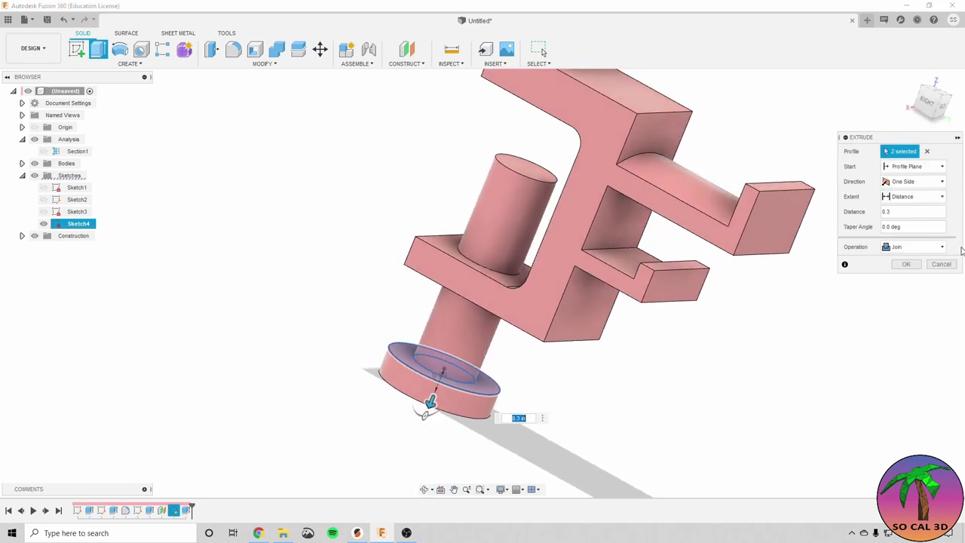
left_click(902, 264)
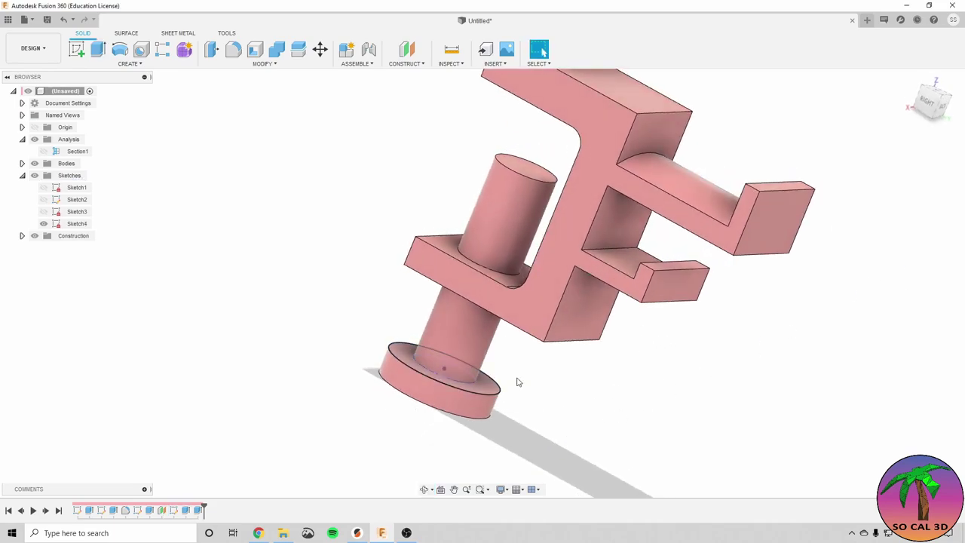
Create separate components from the bracket body and the screw body.
middle_click_drag(567, 398, 540, 401)
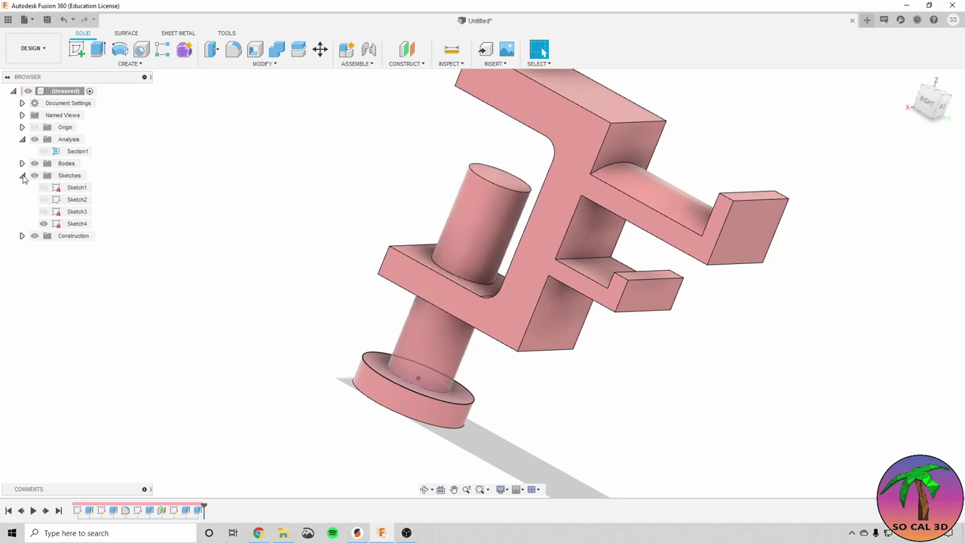
left_click(21, 163)
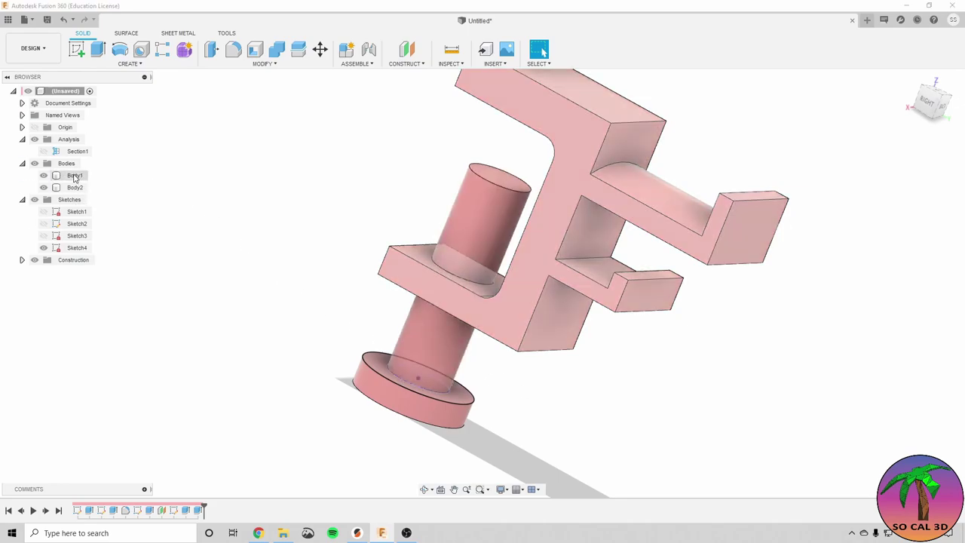
left_click(74, 175)
left_click(74, 187)
left_click(96, 178)
left_click(21, 199)
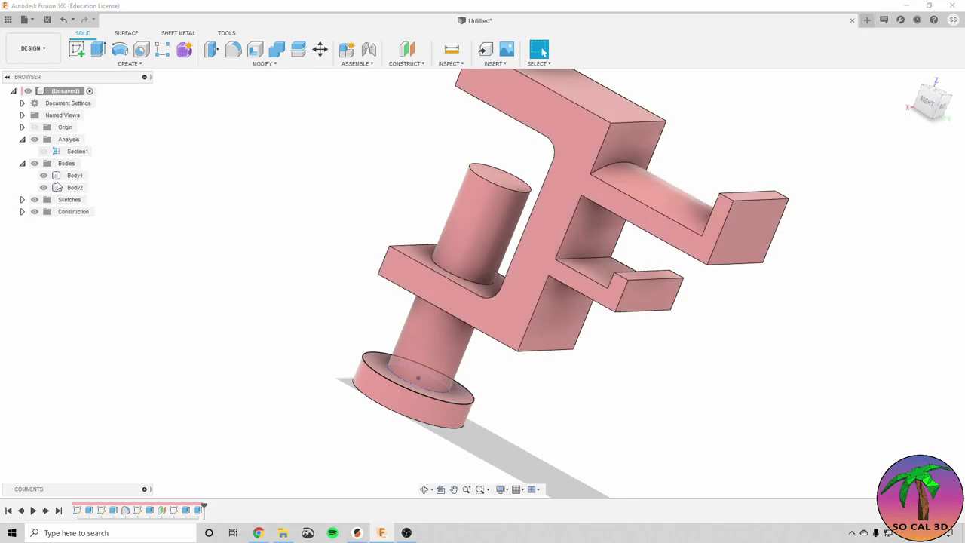
right_click(75, 175)
left_click(125, 215)
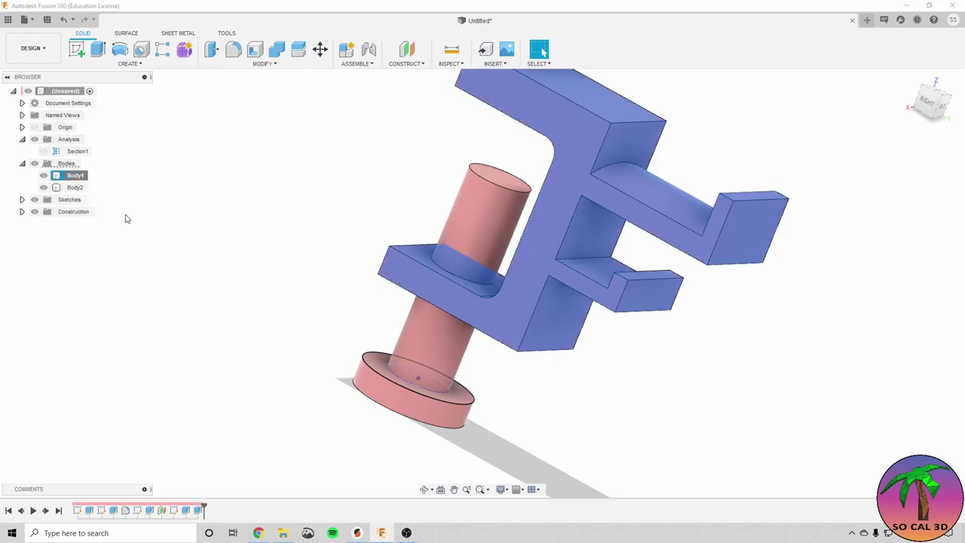
right_click(75, 175)
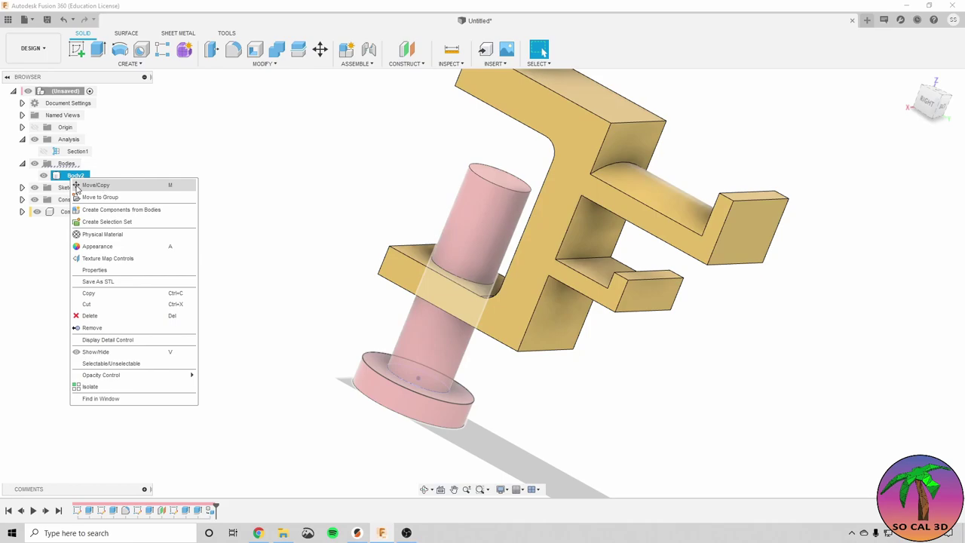
left_click(111, 211)
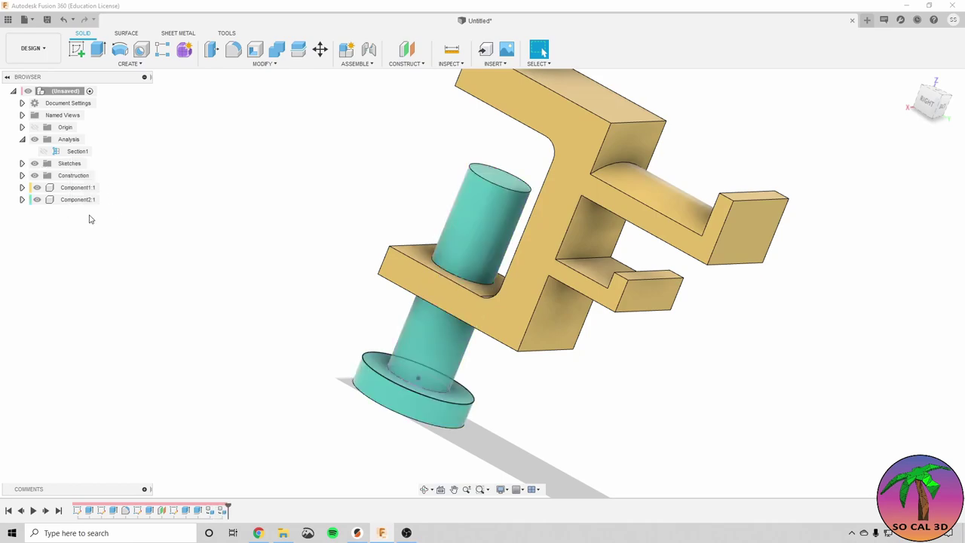
Rename the bracket component (Component1) as Screw and the cylinder component (Component2) as Clamp.
double_click(77, 187)
left_click(76, 189)
type("Screw")
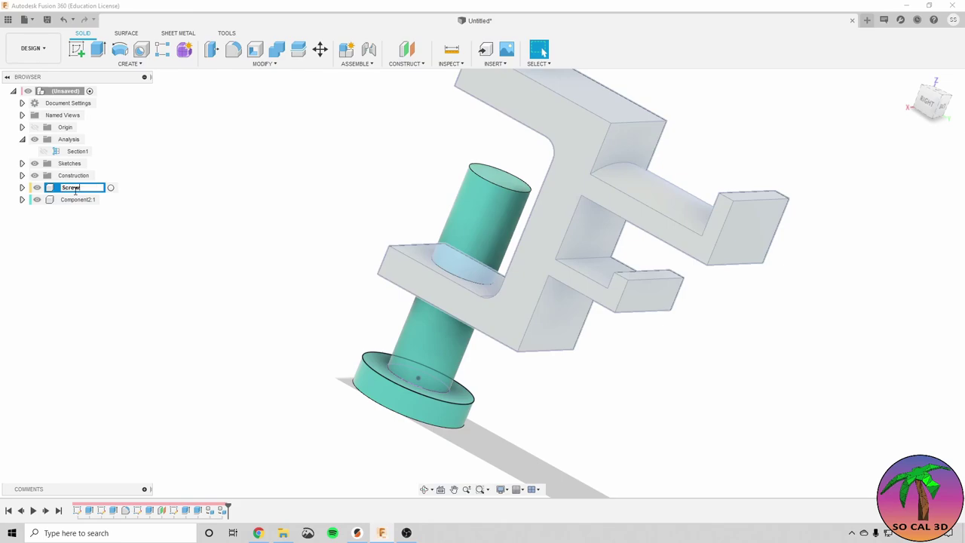
key("Return")
double_click(75, 200)
left_click(75, 199)
type("Clamp")
key("Return")
left_click(261, 198)
Toggle component color cycling off and back on for the assembly.
middle_click_drag(261, 197, 379, 289, "shift")
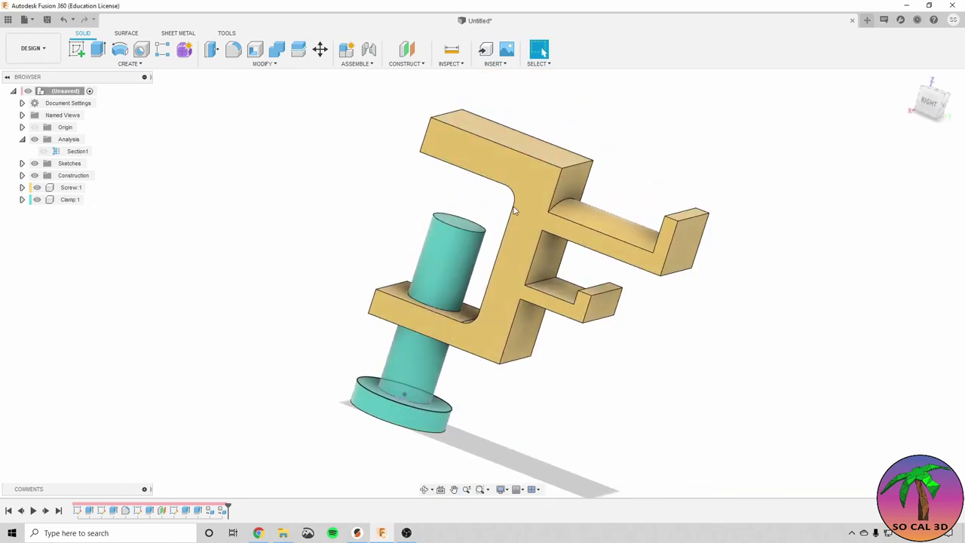
left_click(451, 64)
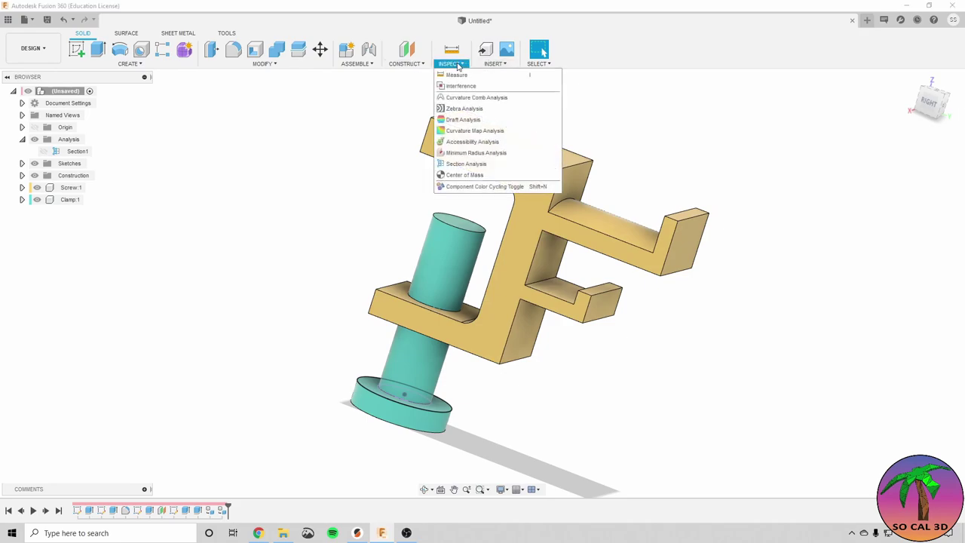
left_click(462, 187)
left_click(451, 63)
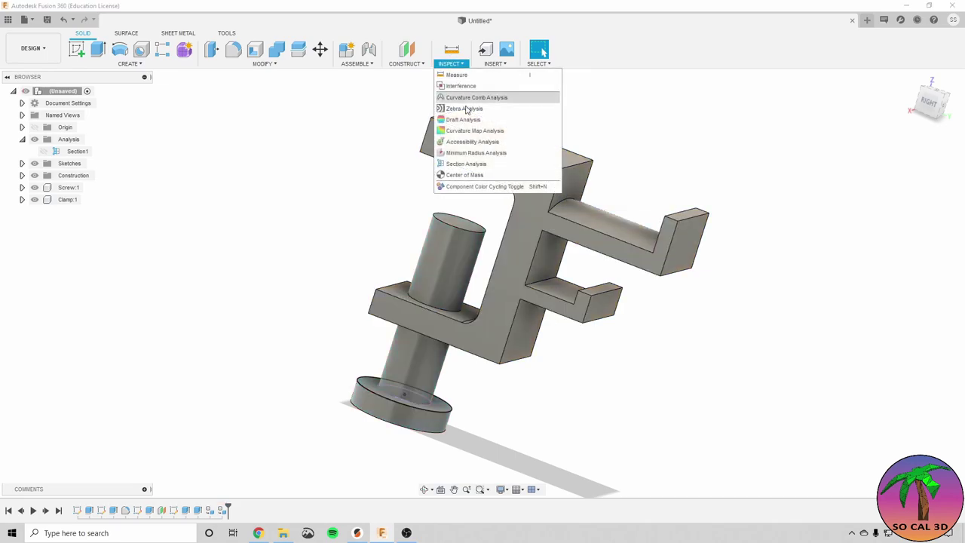
left_click(462, 186)
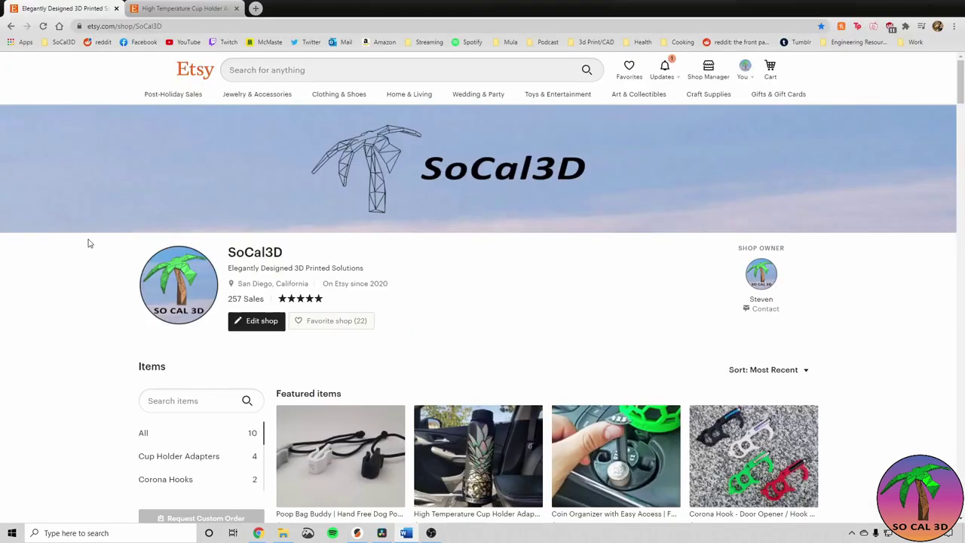
Switch to the browser, look through the SoCal3D Etsy shop and view the High Temperature Cup Holder Adapter listing.
scroll(88, 243, "down", 2)
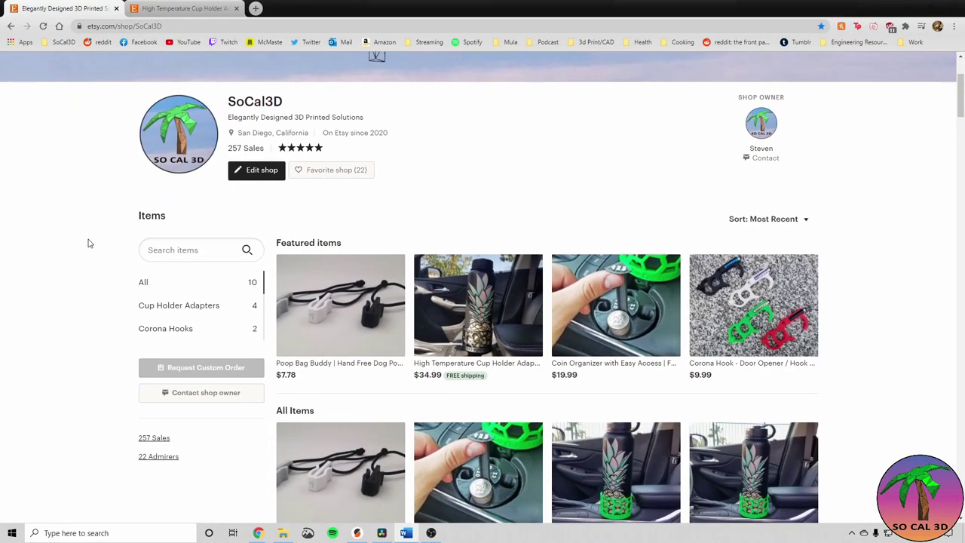
scroll(88, 239, "down", 1)
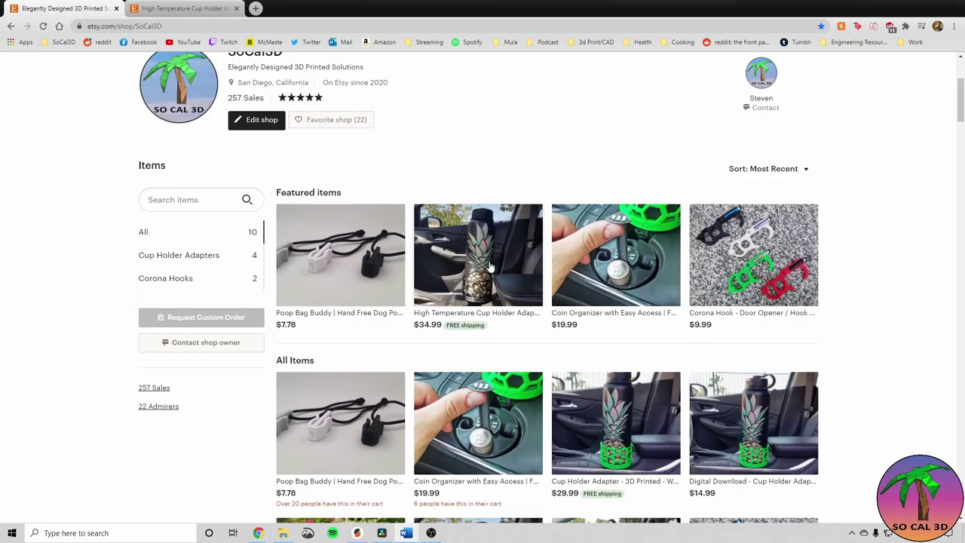
left_click(489, 260)
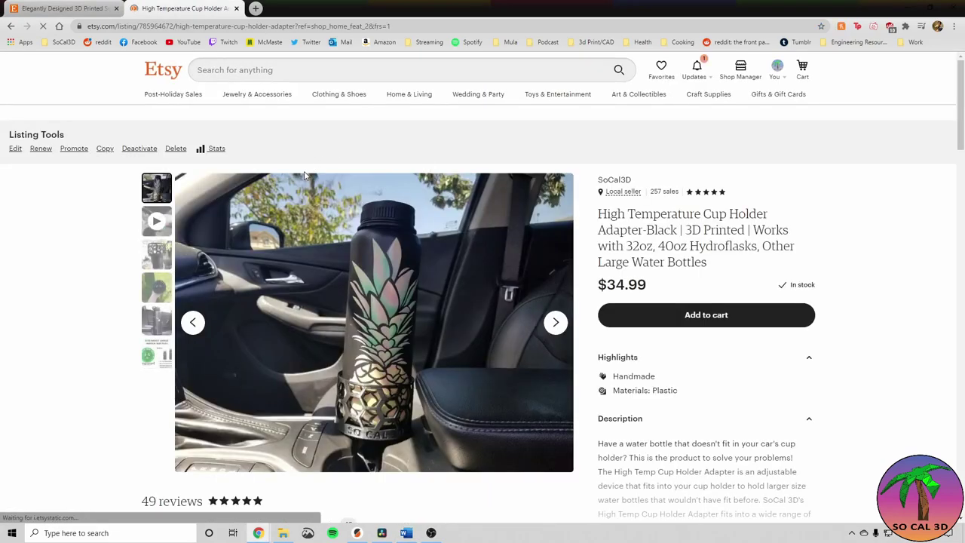
scroll(304, 174, "down", 2)
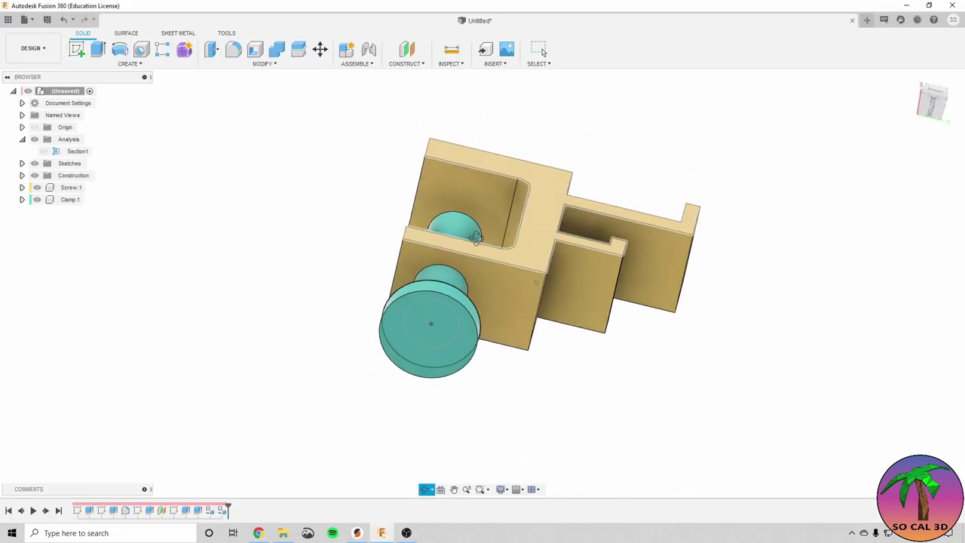
Activate the Clamp component and start a sketch on the flat outer face of the screw head.
middle_click_drag(476, 238, 417, 277, "shift")
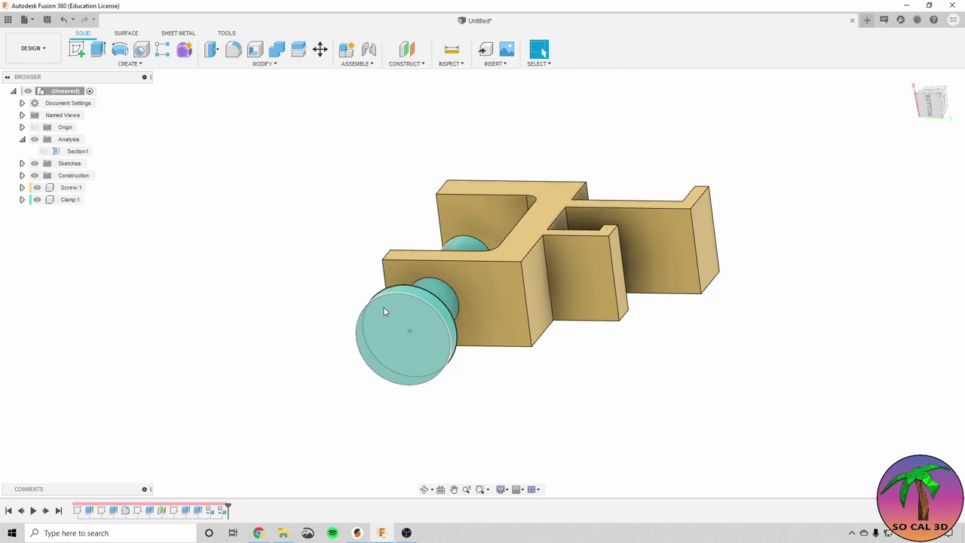
left_click(413, 319)
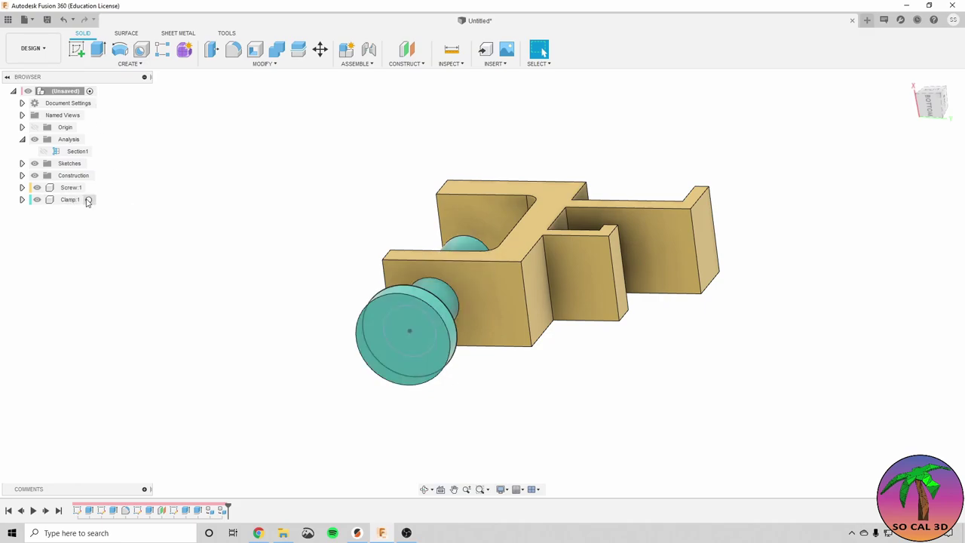
left_click(89, 200)
left_click(76, 49)
left_click(384, 326)
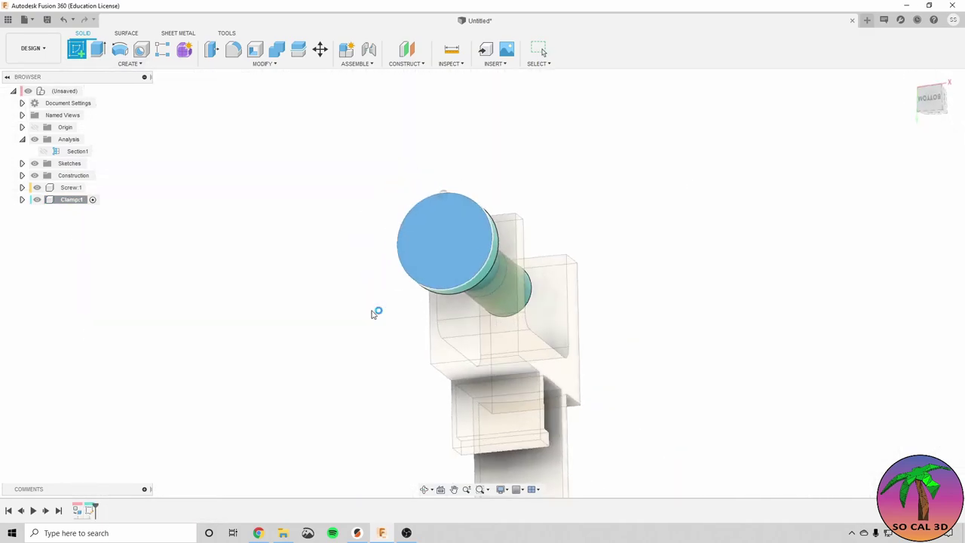
Project the circular edge where the shaft meets the screw head into the sketch.
scroll(448, 298, "up", 3)
middle_click_drag(459, 282, 400, 361, "shift")
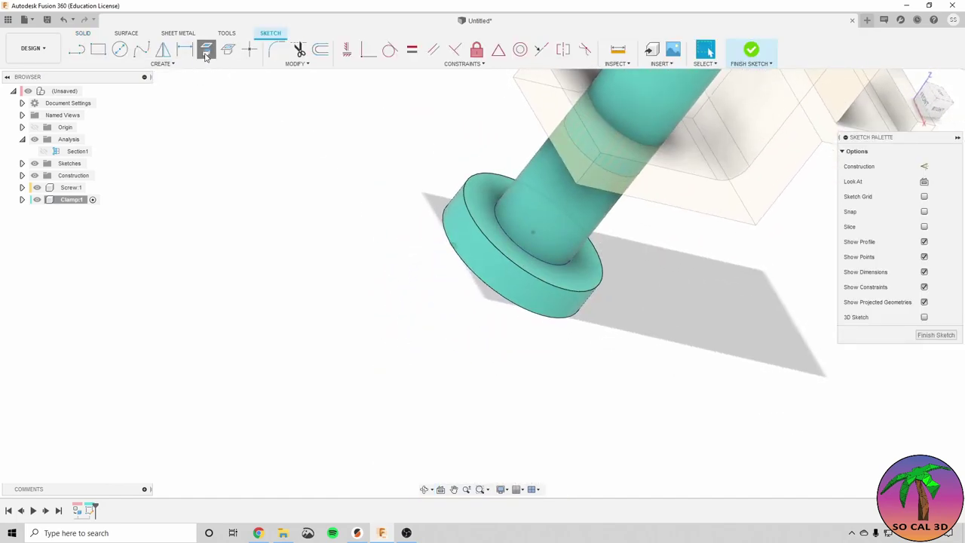
left_click(206, 50)
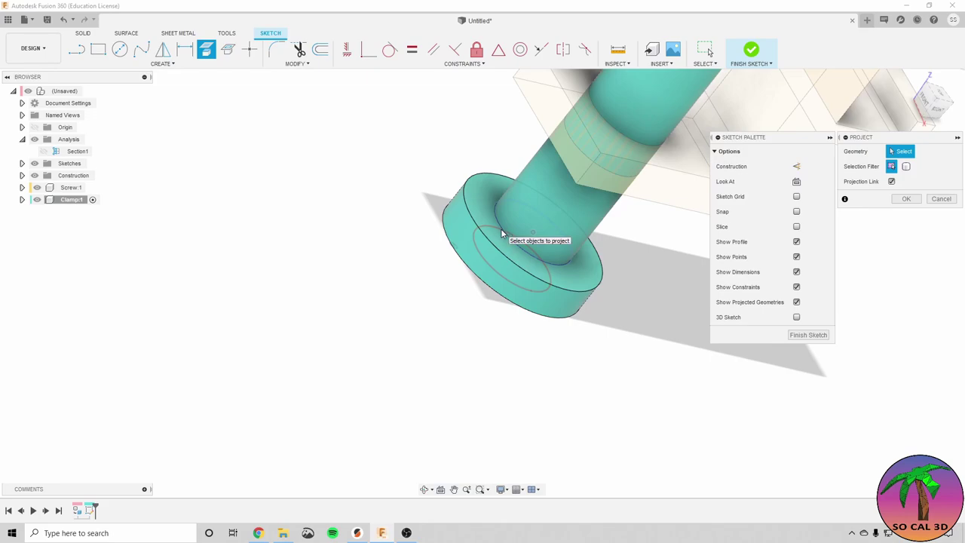
left_click(501, 230)
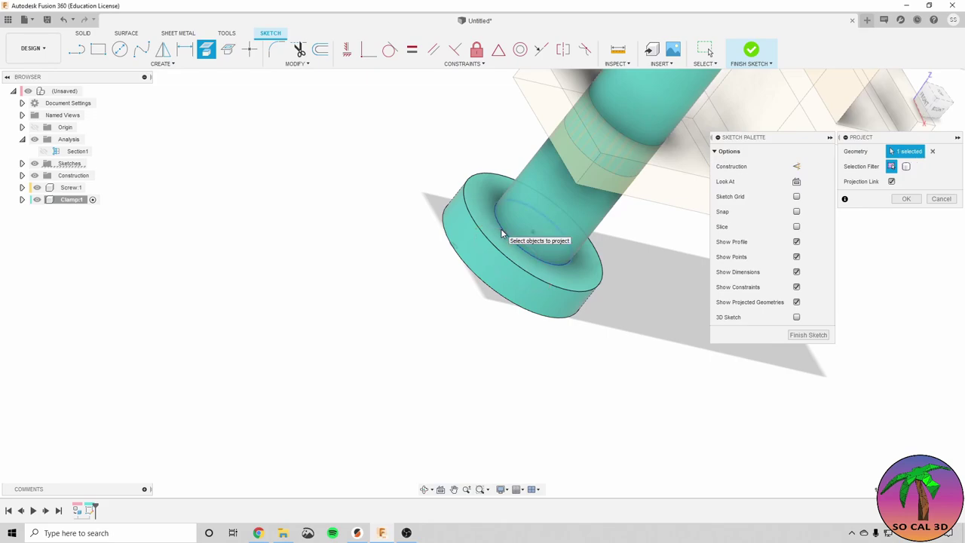
left_click(907, 198)
Draw a vertical sketch line from the projected circle's centre upward past the screw head's outer edge.
middle_click_drag(668, 352, 615, 262, "shift")
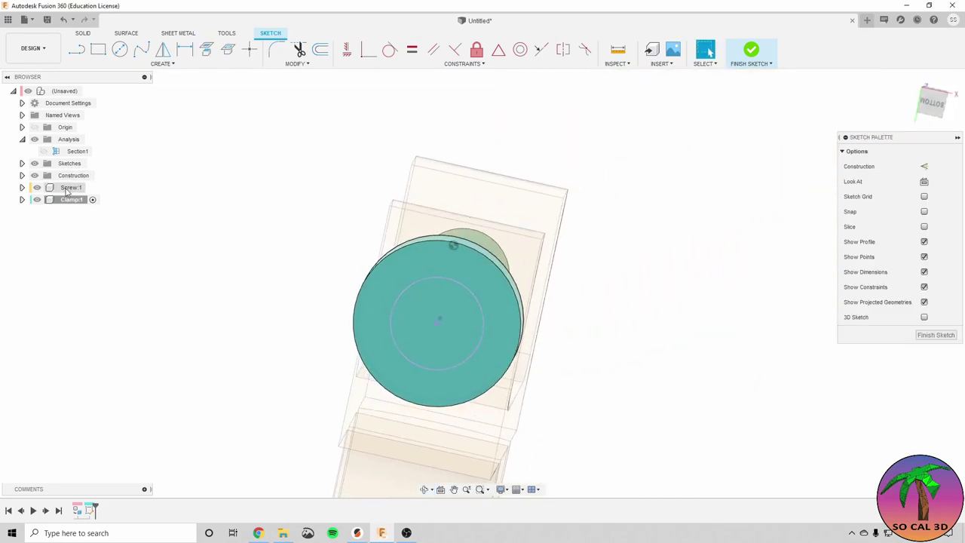
left_click(22, 199)
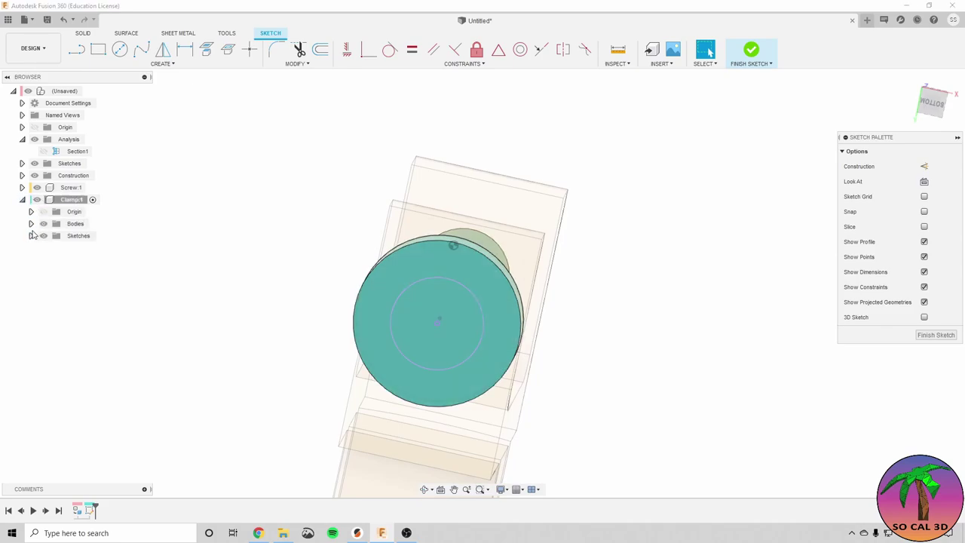
left_click(31, 236)
right_click(83, 248)
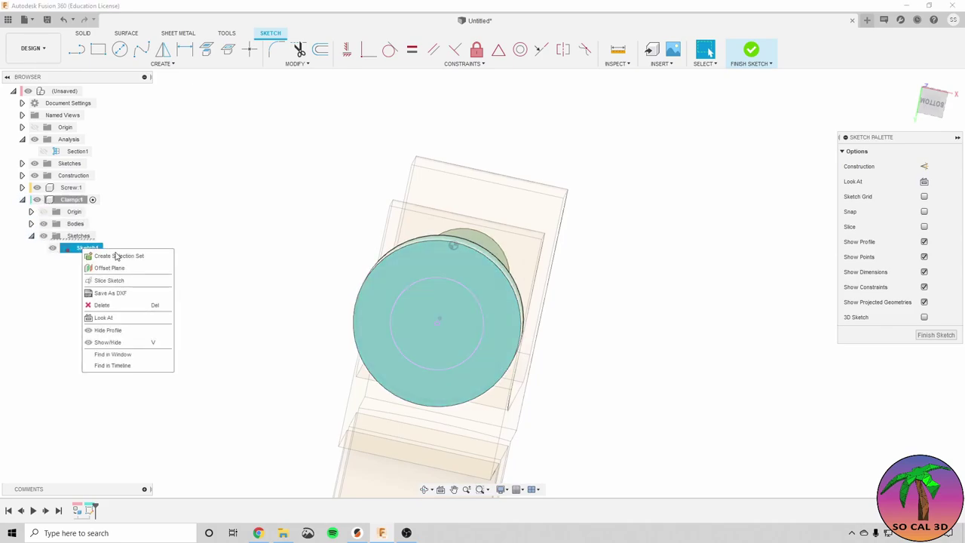
left_click(146, 320)
left_click(698, 299)
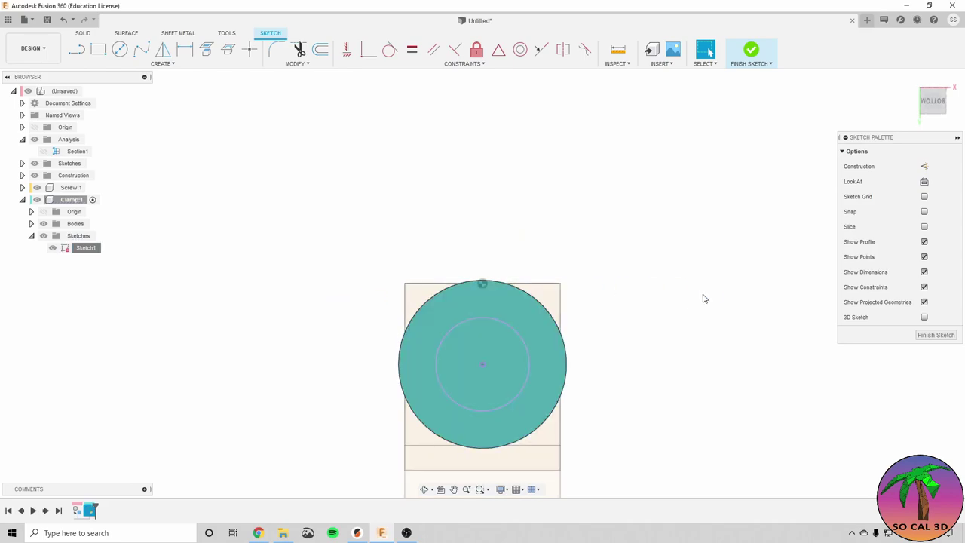
middle_click_drag(649, 294, 649, 277)
scroll(641, 253, "up", 3)
middle_click_drag(623, 245, 653, 220)
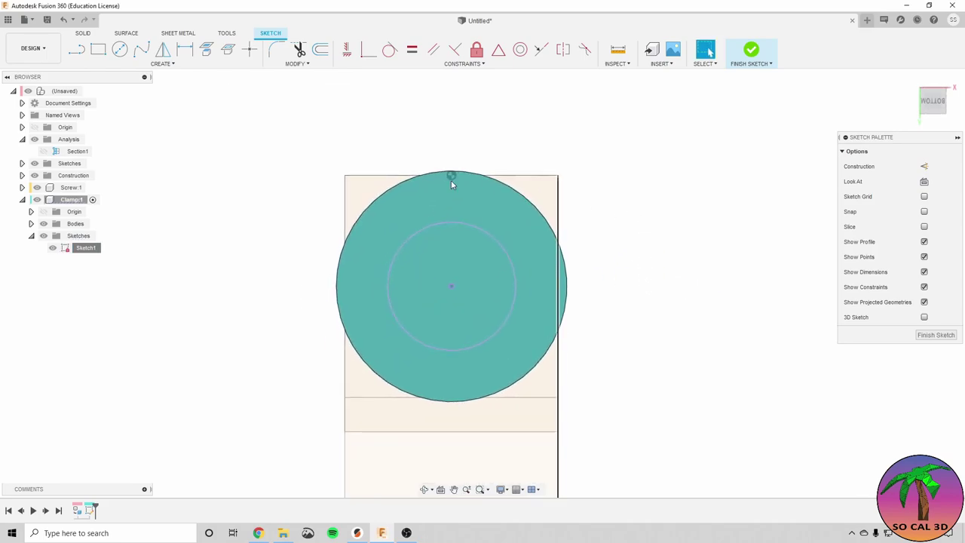
left_click(76, 50)
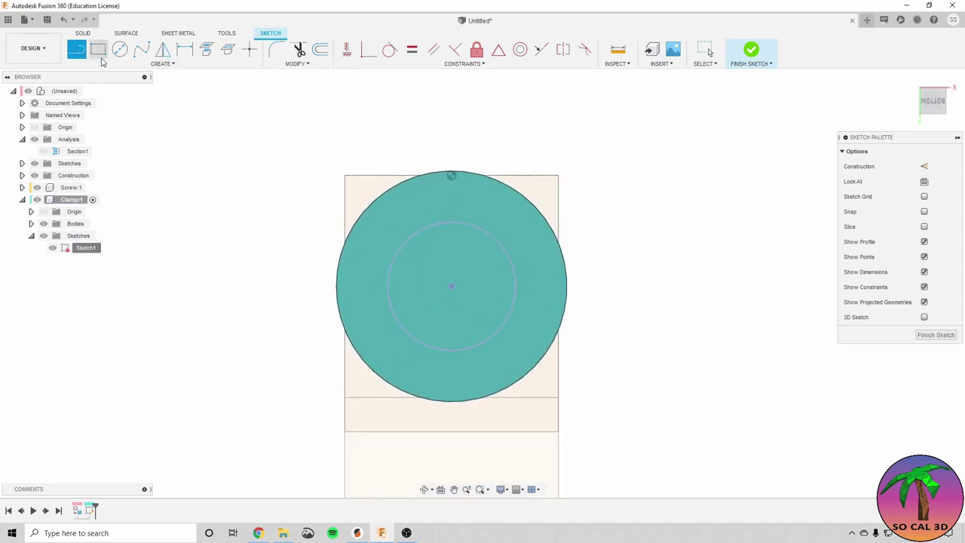
left_click(451, 286)
left_click(452, 101)
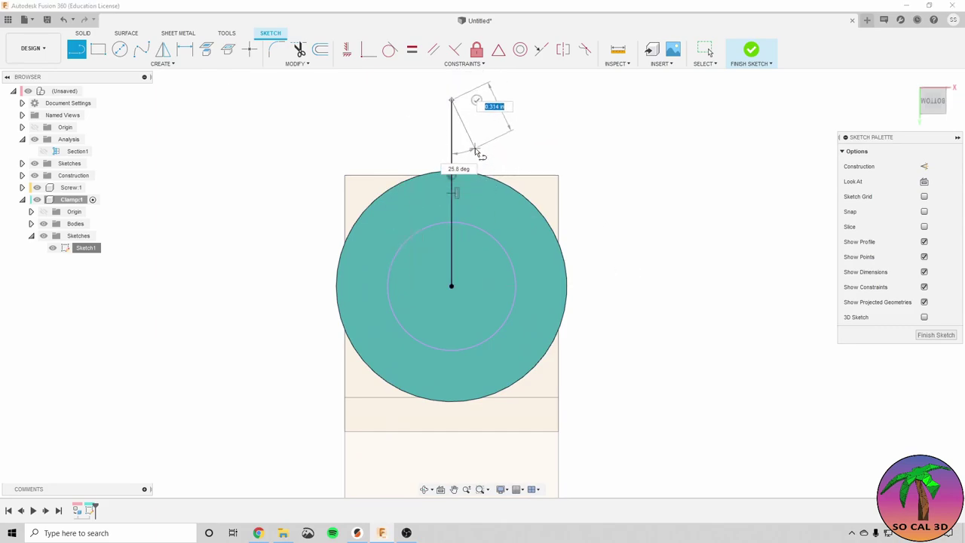
key("Escape")
Draw a horizontal sketch line from the circle's centre leftward past the screw head's outer edge.
left_click(76, 50)
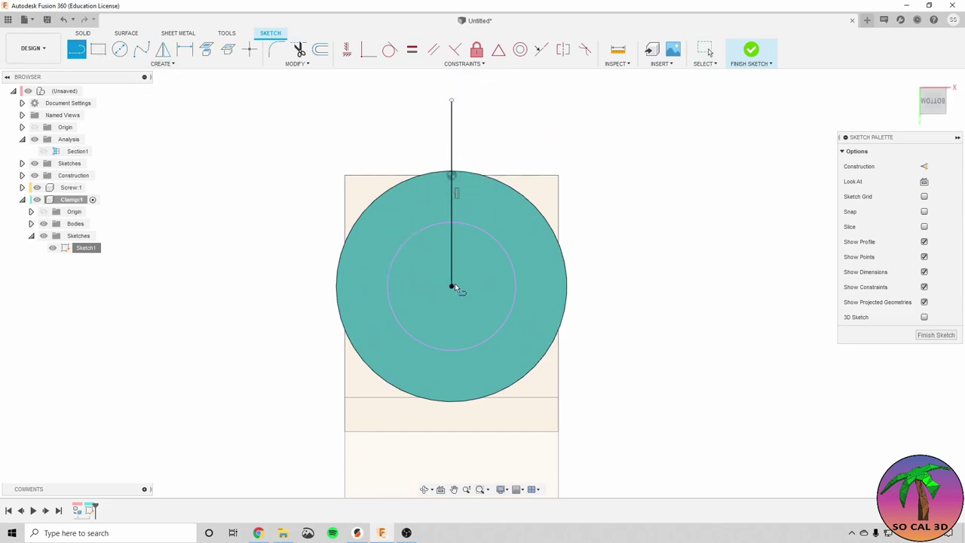
left_click(452, 286)
left_click(239, 285)
key("Escape")
Convert the vertical and horizontal centre lines to construction lines.
left_click(296, 286)
left_click(452, 151, "shift")
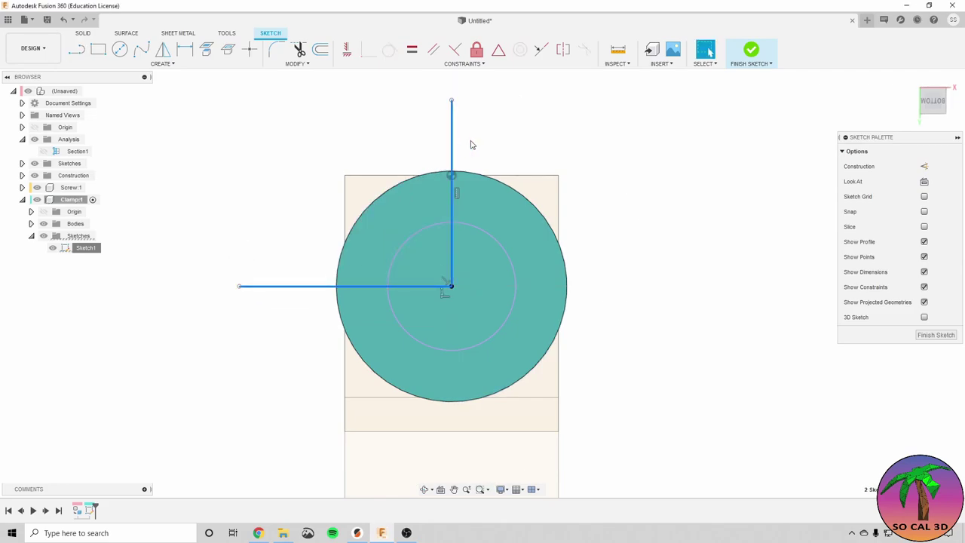
left_click(924, 167)
key("Escape")
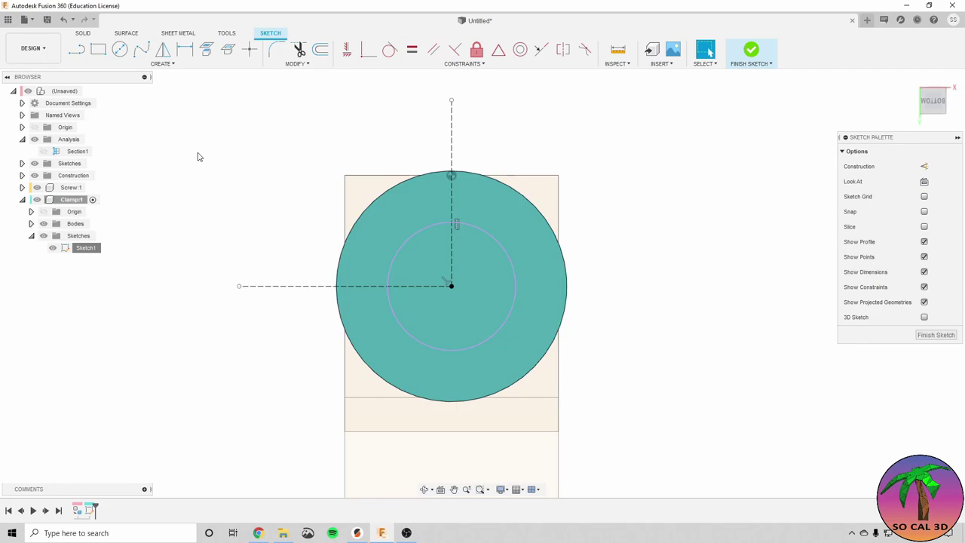
Draw a 3-point arc across the head's upper-left quadrant, with both ends on the outer edge and bulging inward to the projected circle.
left_click(111, 65)
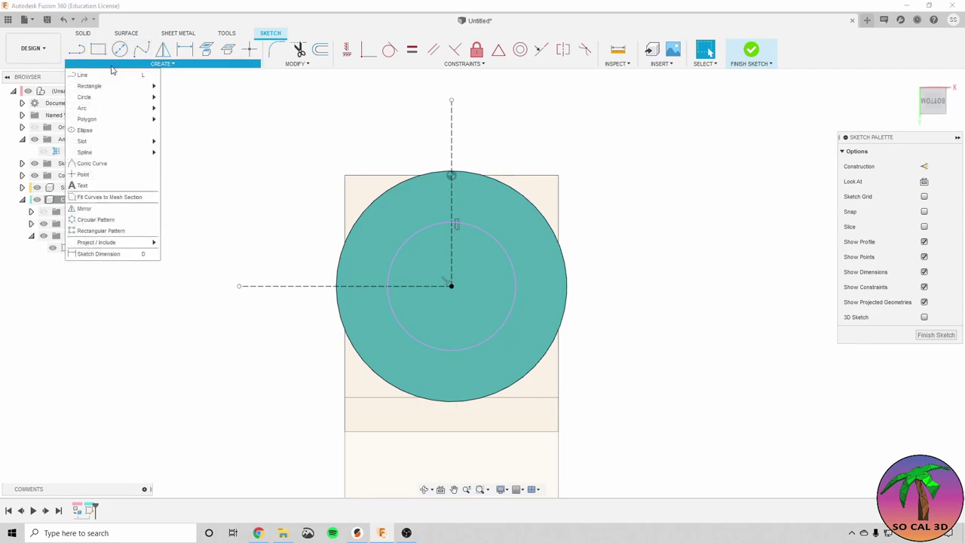
mouse_move(125, 108)
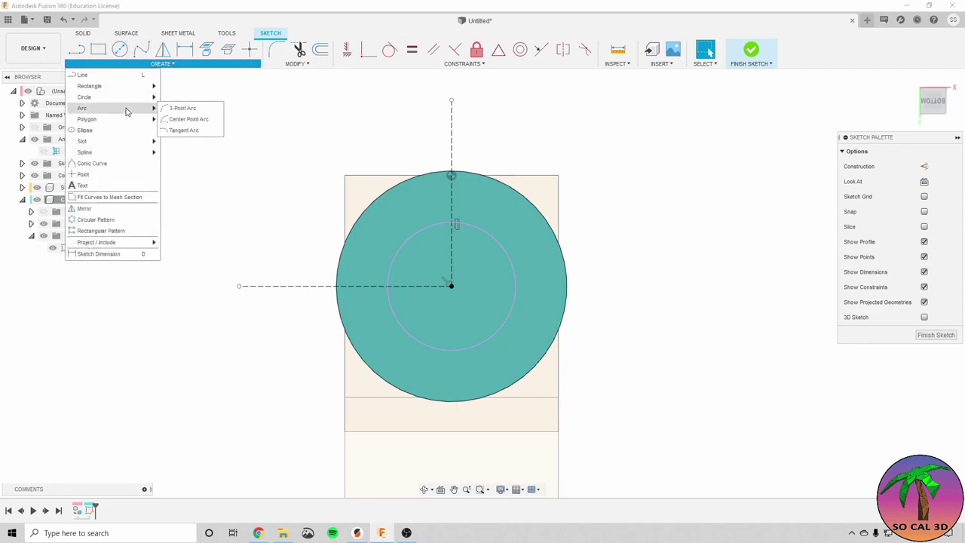
left_click(183, 109)
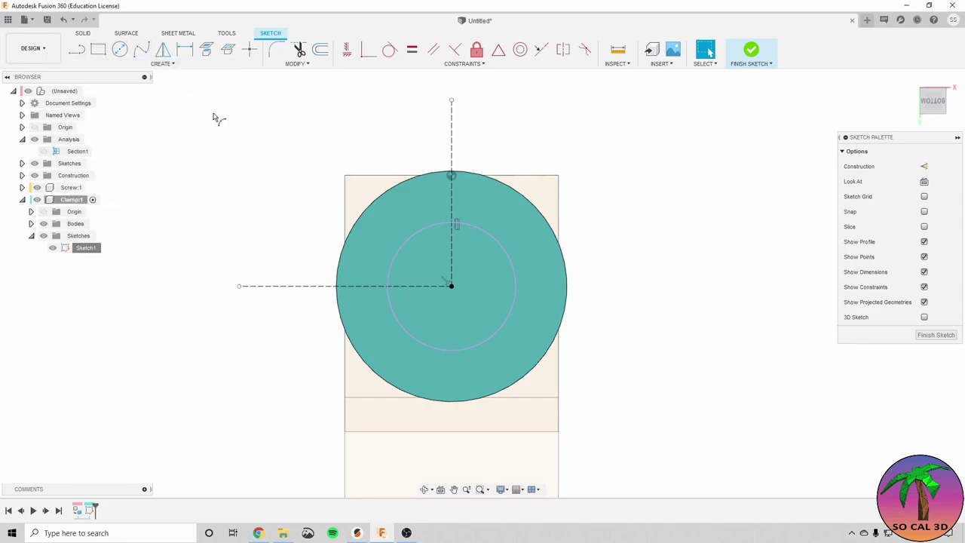
left_click(429, 173)
left_click(337, 264)
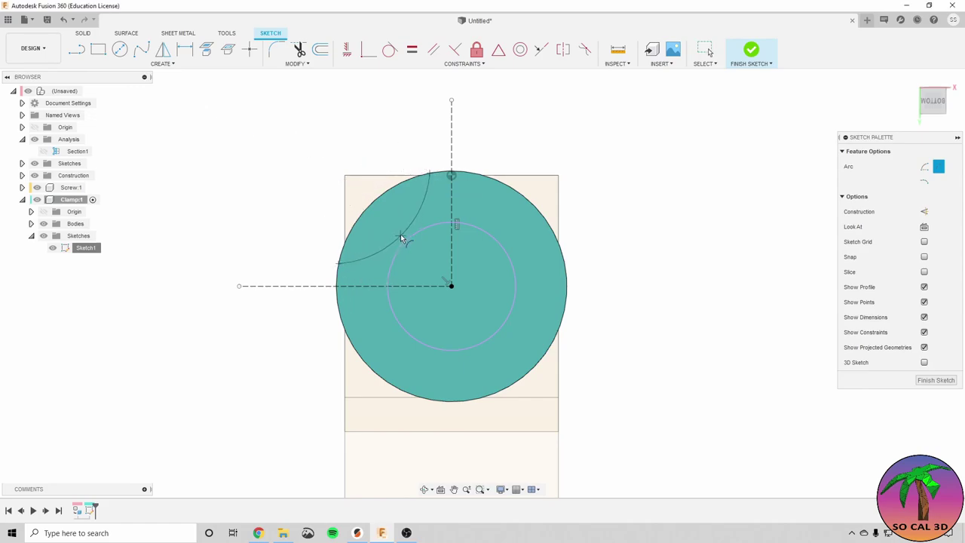
left_click(400, 233)
key("Escape")
Apply a tangent constraint between the arc and the projected inner circle.
scroll(406, 229, "up", 3)
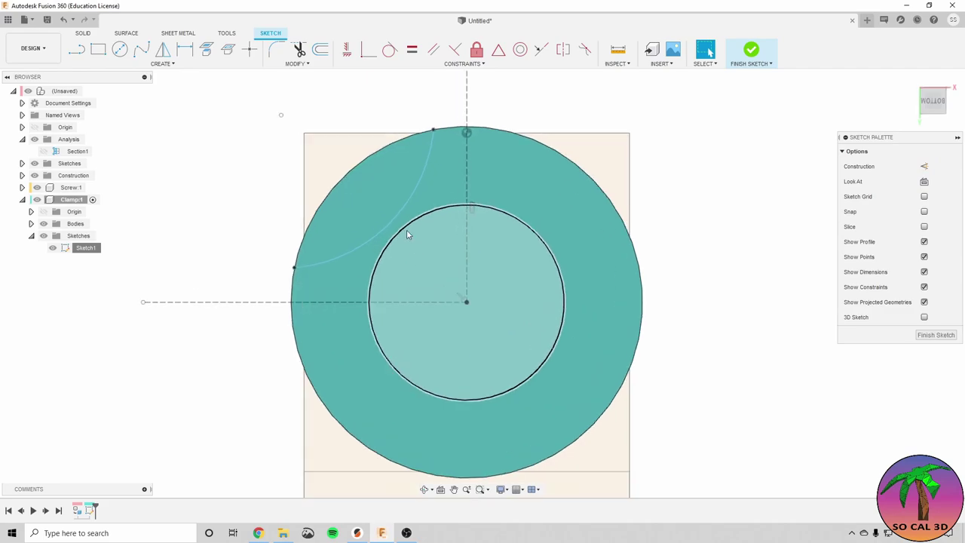
left_click(398, 215)
left_click(404, 225, "shift")
left_click(390, 49)
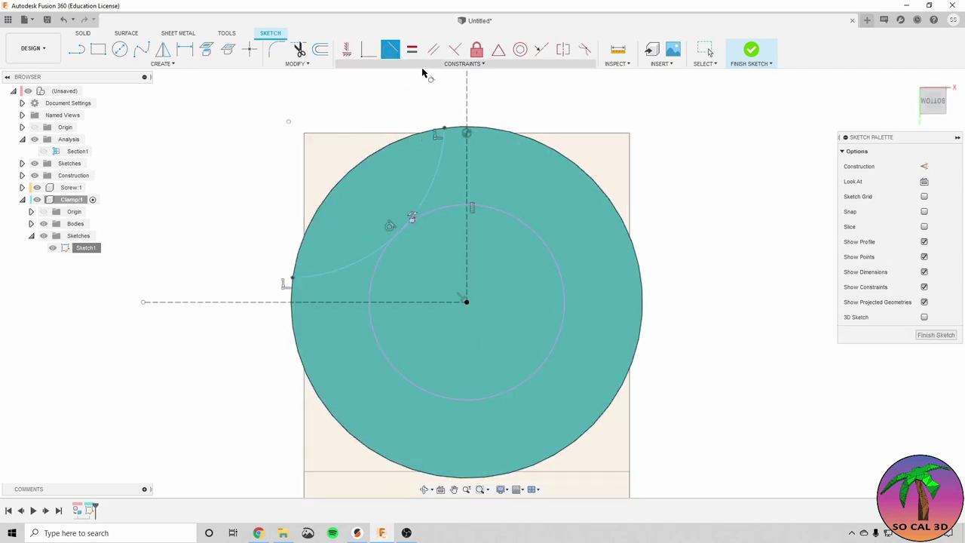
Dimension the arc's upper endpoint 0.1 in from the vertical construction line.
key("d")
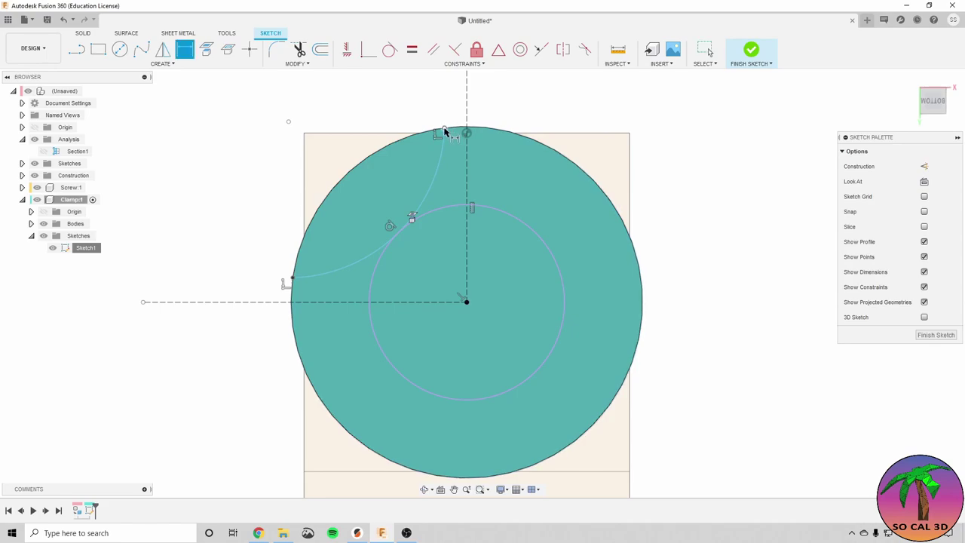
left_click(445, 132)
left_click(467, 111)
left_click(423, 109)
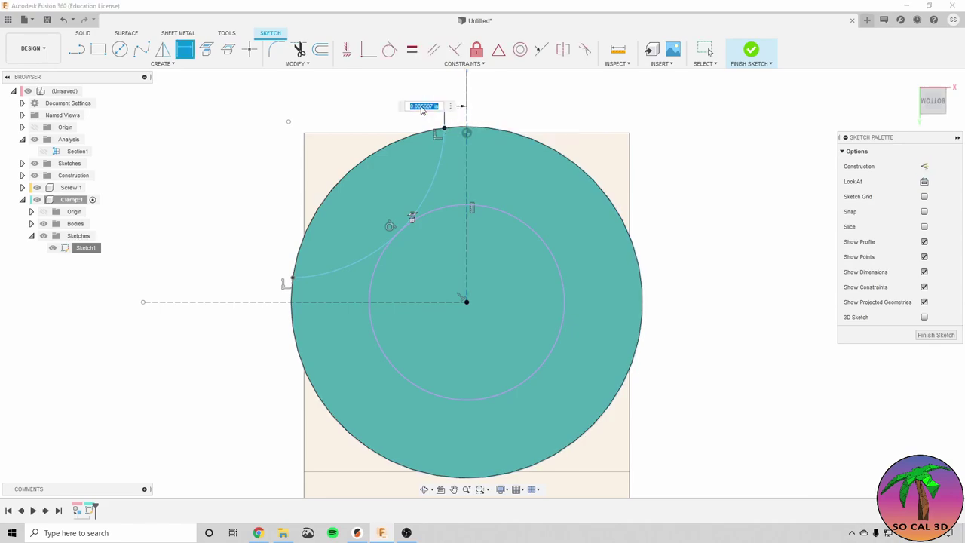
type("0.1")
key("Return")
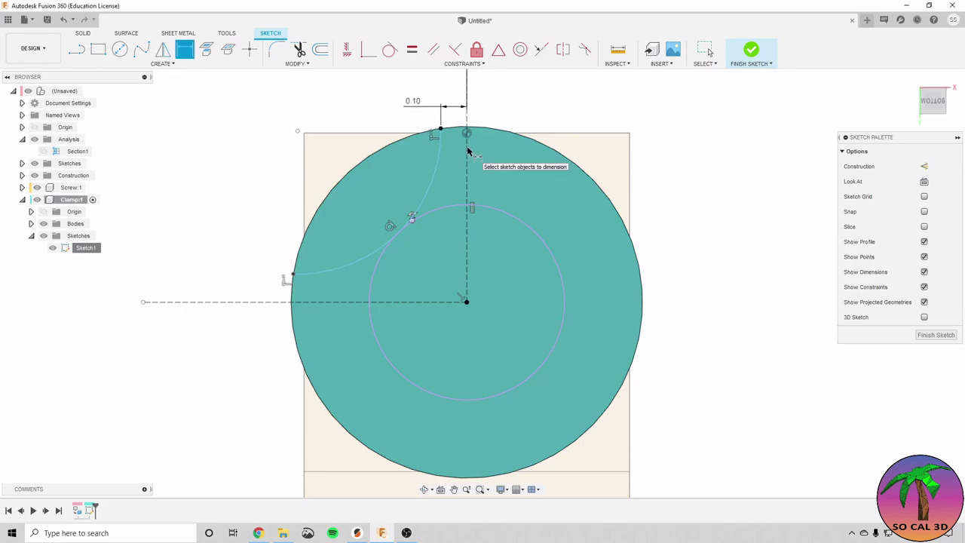
Dimension the arc's lower endpoint 0.1 in from the horizontal construction line.
left_click(294, 276)
left_click(298, 302)
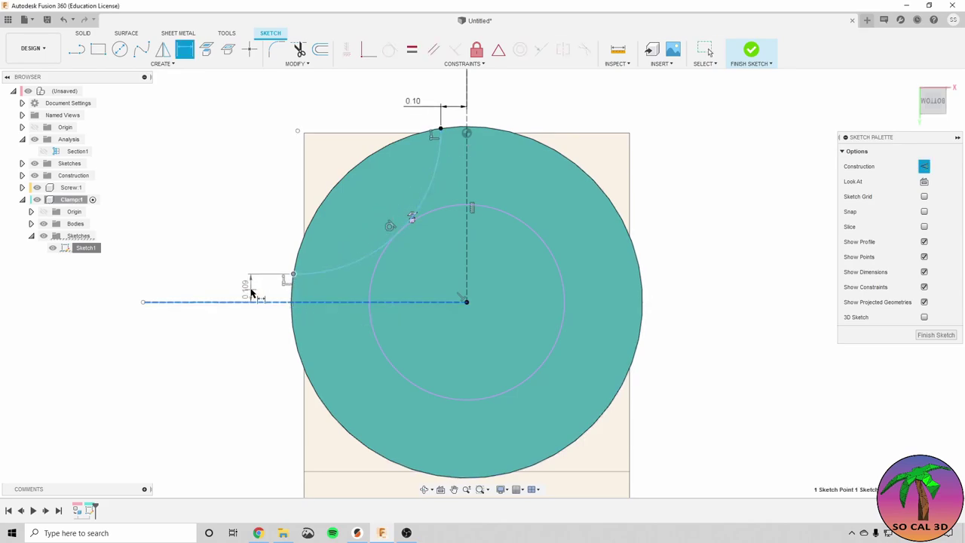
left_click(251, 290)
type("0.1")
key("Return")
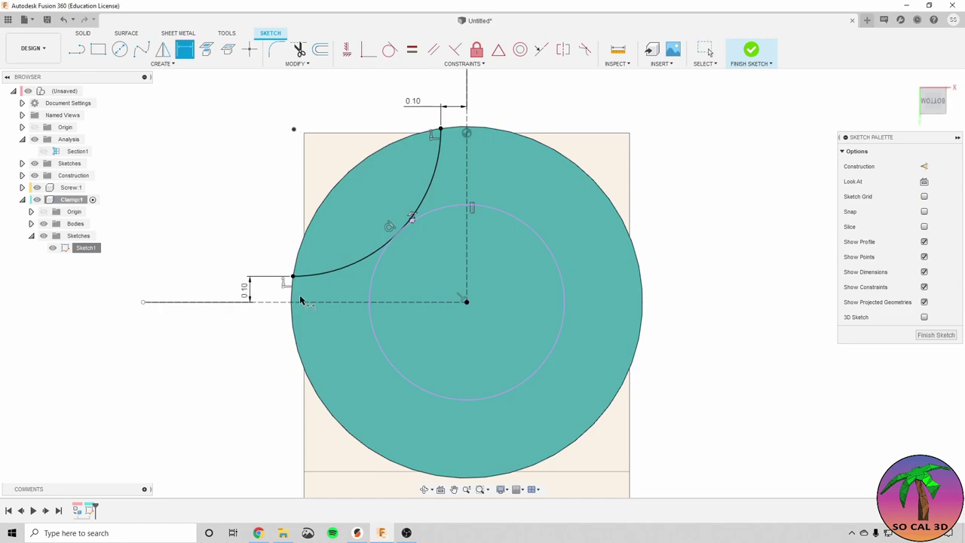
Circular-pattern the tangent arc around the head's centre point with a full angular spacing and quantity 4, and finish the sketch.
key("Escape")
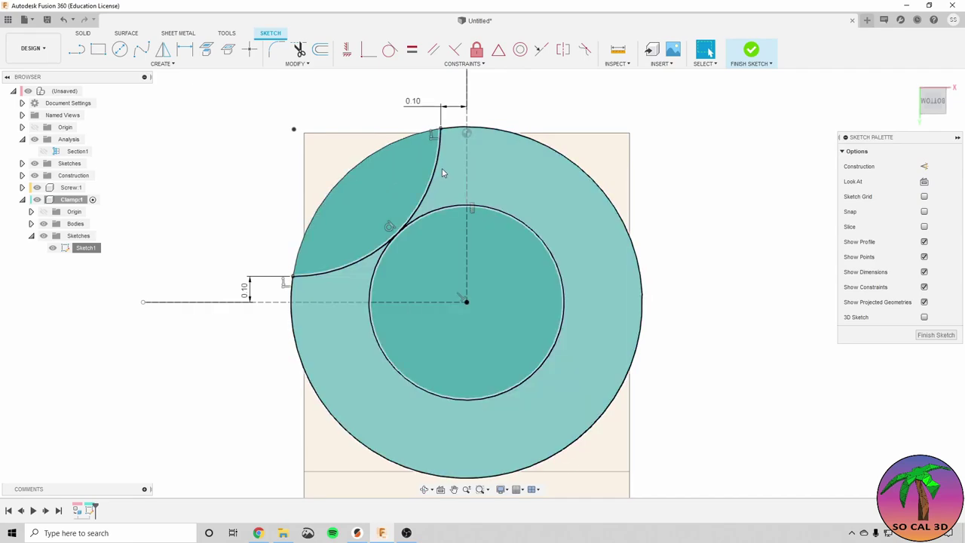
left_click(438, 169)
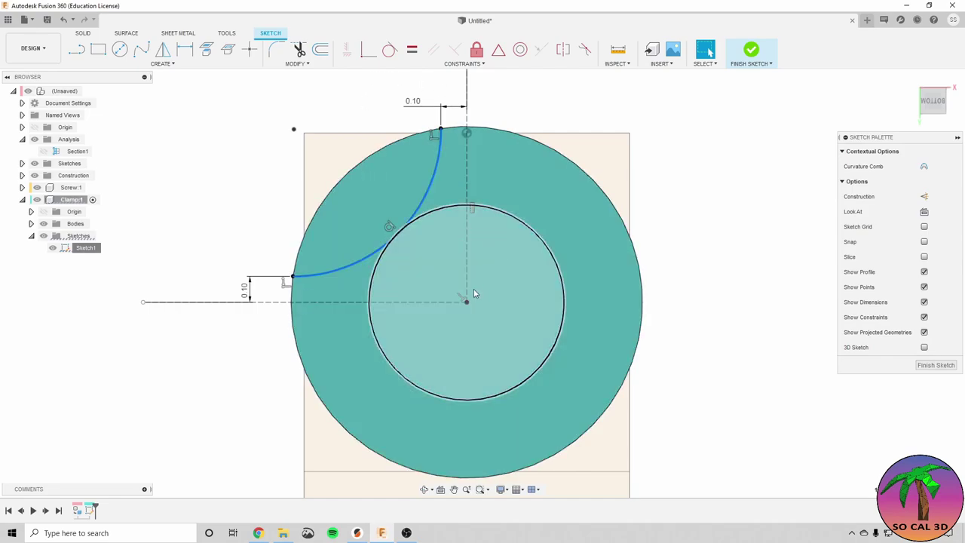
left_click(241, 65)
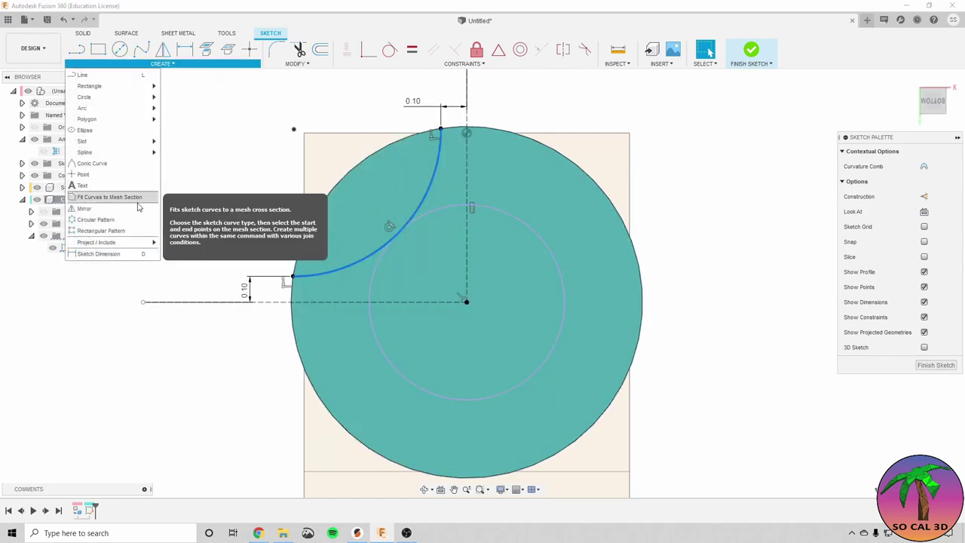
left_click(127, 224)
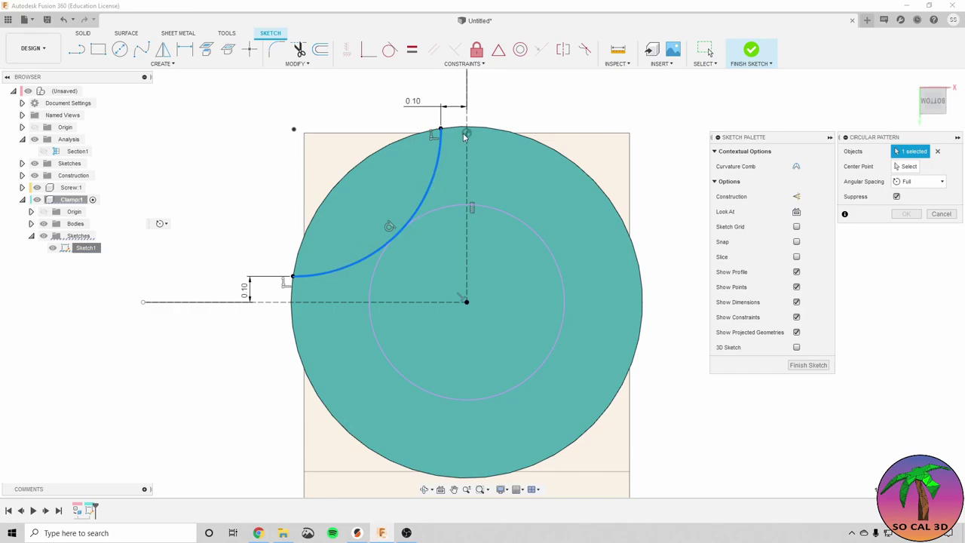
left_click(905, 166)
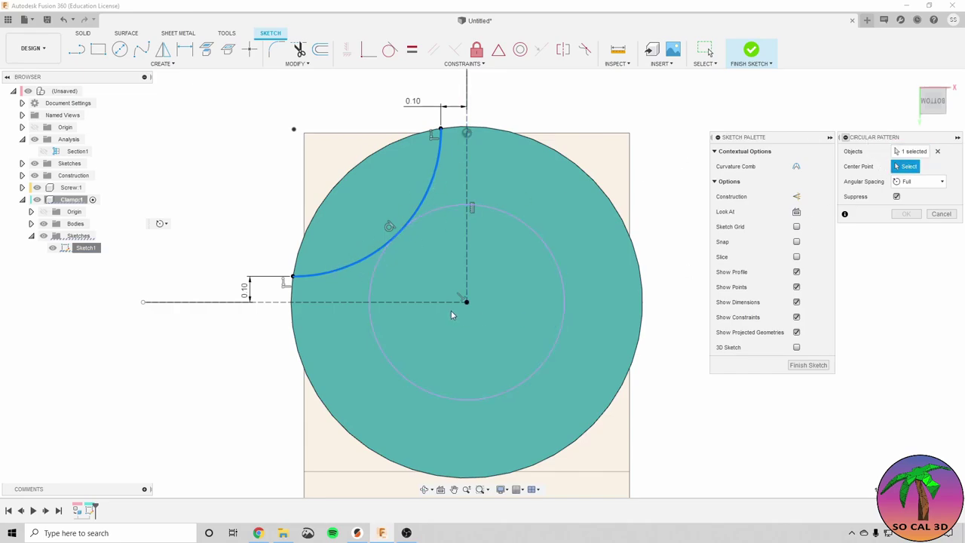
left_click(468, 302)
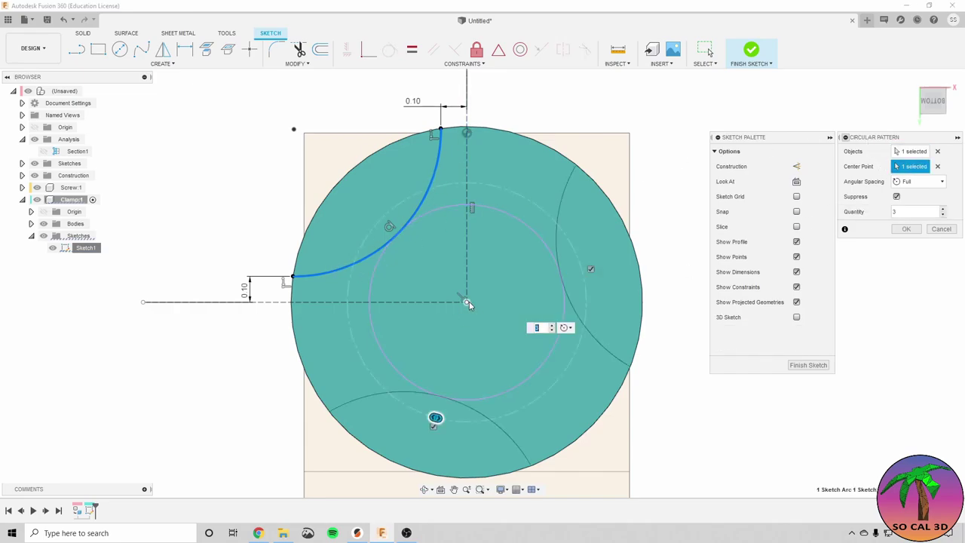
left_click(552, 325)
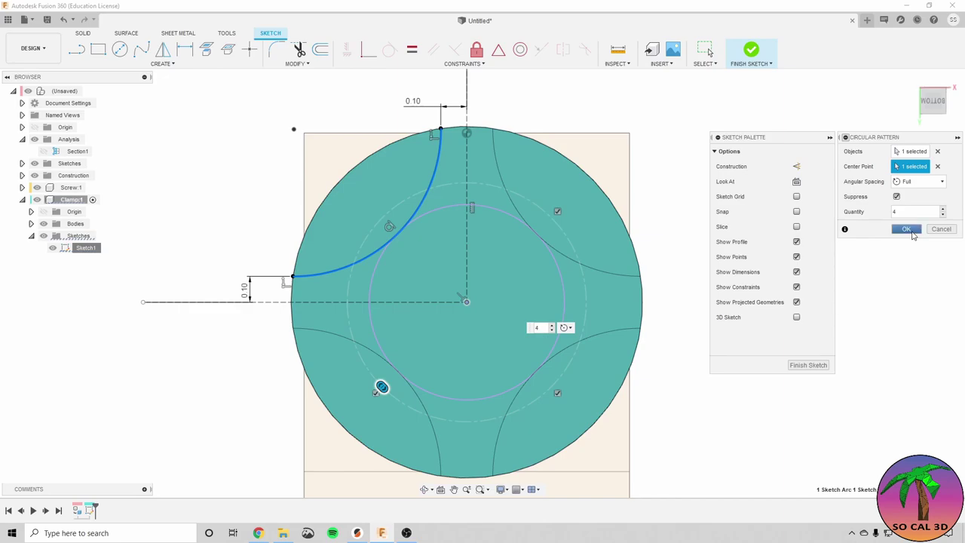
left_click(908, 229)
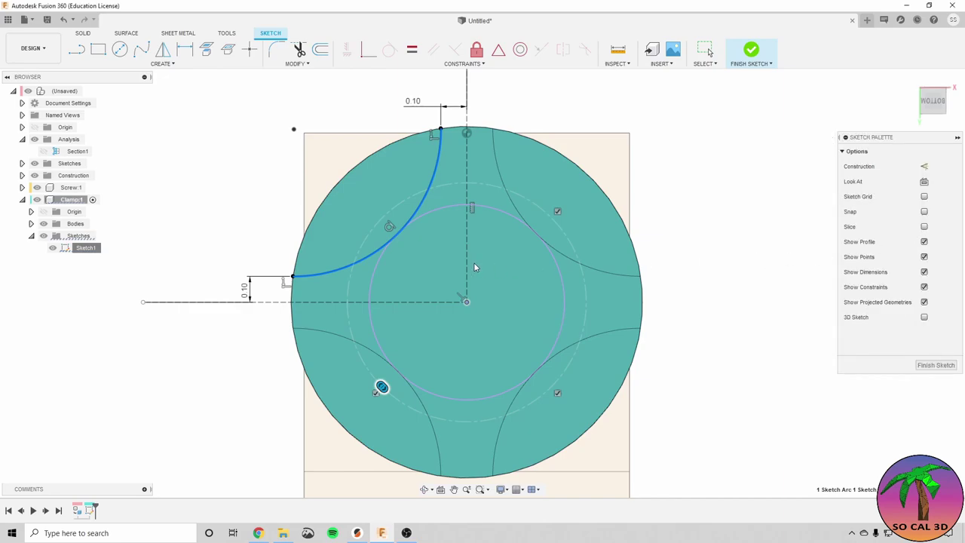
mouse_move(570, 292)
middle_mouse_down("shift")
mouse_move(754, 287)
mouse_move(650, 287)
mouse_move(596, 280)
mouse_move(583, 265)
mouse_move(626, 260)
middle_mouse_up("shift")
left_click(938, 336)
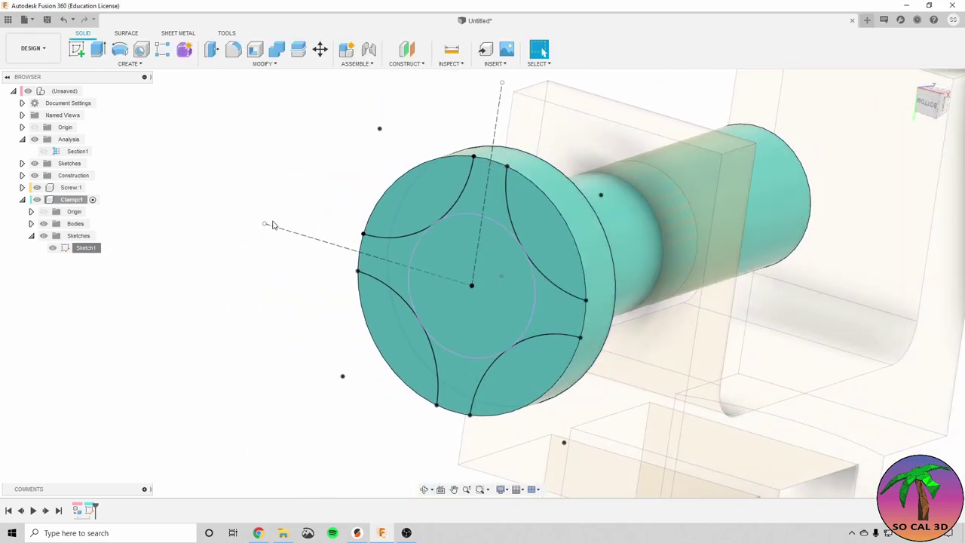
Extrude the four outer arc profiles as a cut through the screw head, using To Object extent up to its shaft-side face.
left_click(98, 49)
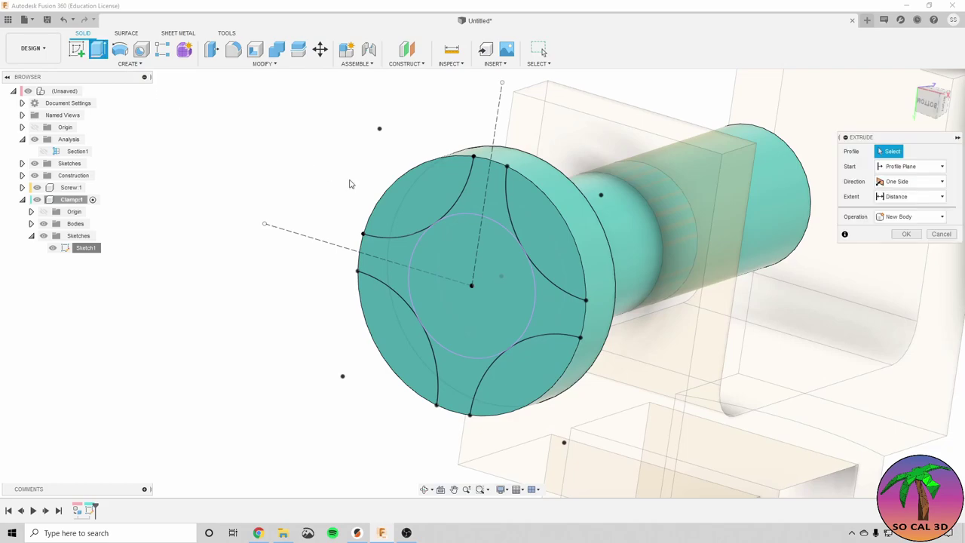
left_click(433, 193)
left_click(551, 240)
left_click(385, 336)
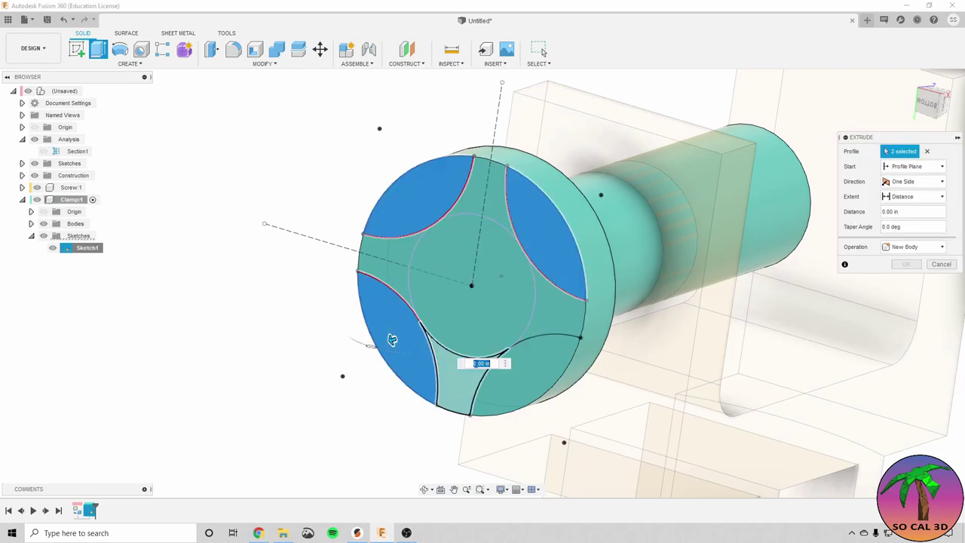
left_click(517, 377)
mouse_move(518, 377)
middle_mouse_down("shift")
mouse_move(466, 378)
mouse_move(475, 383)
middle_mouse_up("shift")
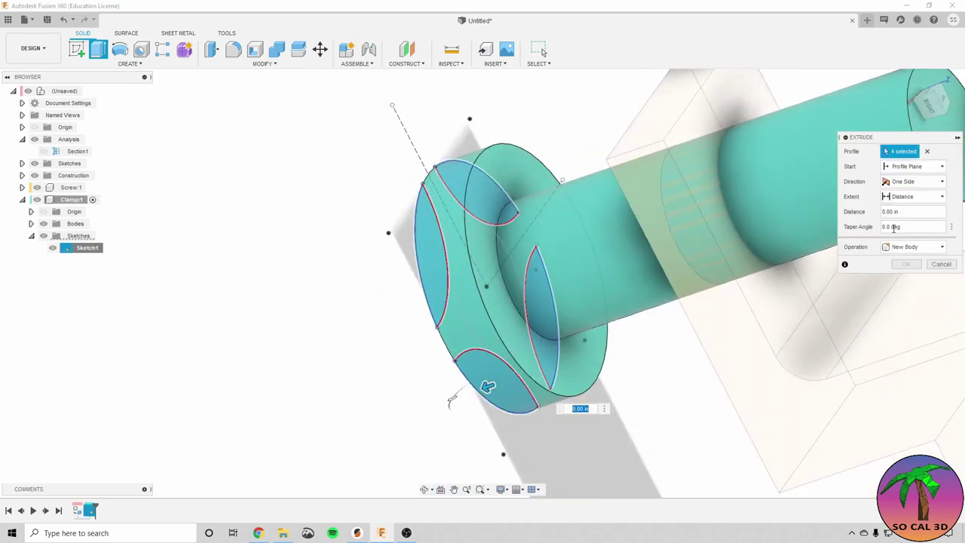
left_click(914, 196)
left_click(905, 221)
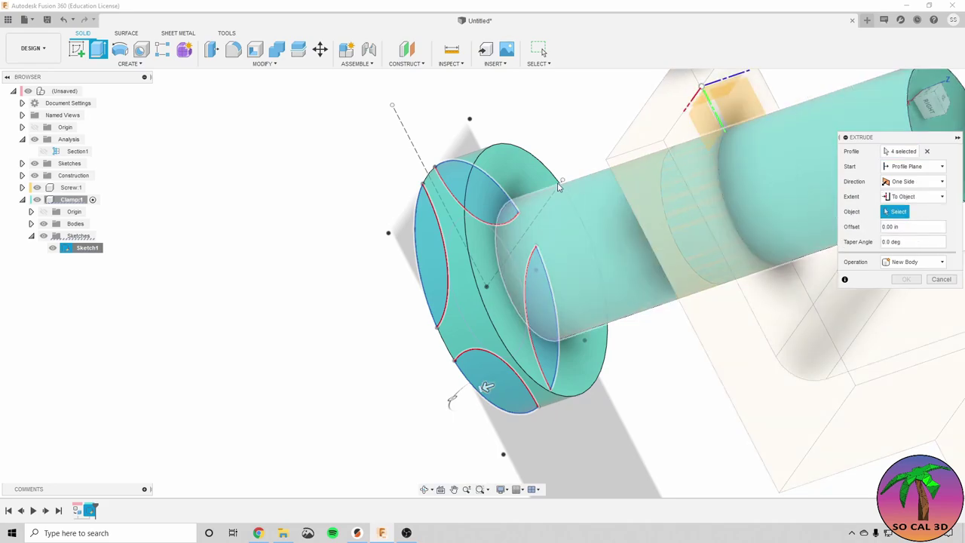
left_click(664, 210)
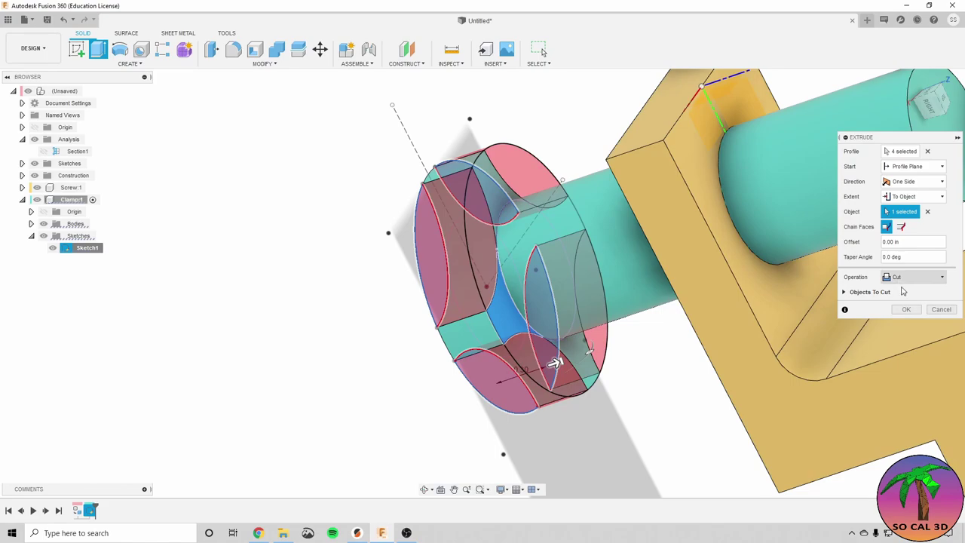
left_click(906, 309)
Set up an equal-distance chamfer of 0.1 in on all eight edges of the screw head's end face.
middle_click_drag(388, 334, 460, 318, "shift")
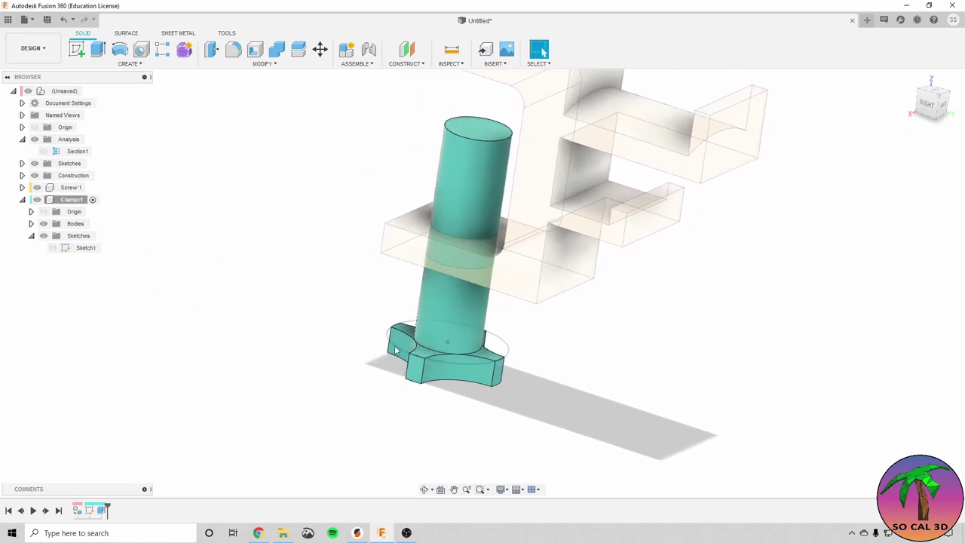
scroll(314, 293, "up", 4)
middle_click_drag(313, 295, 311, 251, "shift")
left_click(273, 65)
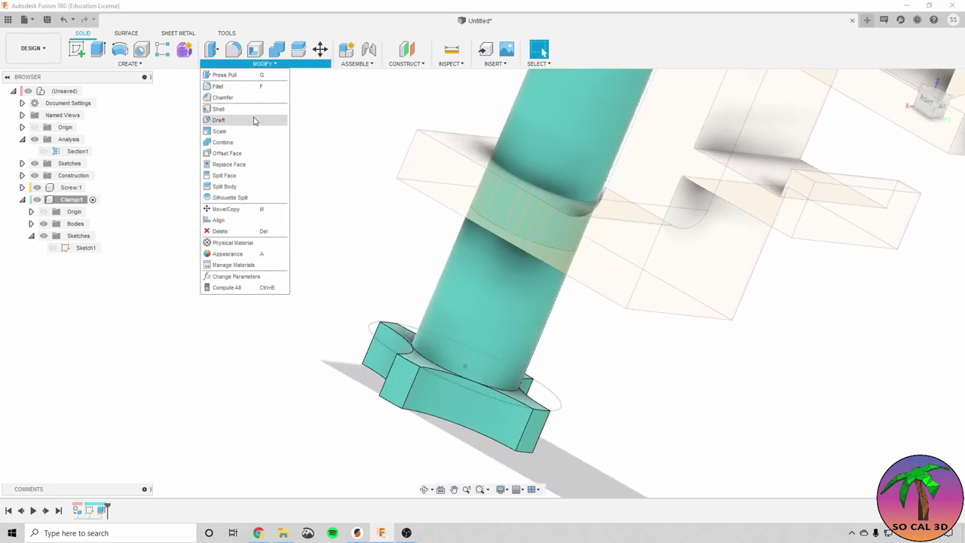
left_click(248, 100)
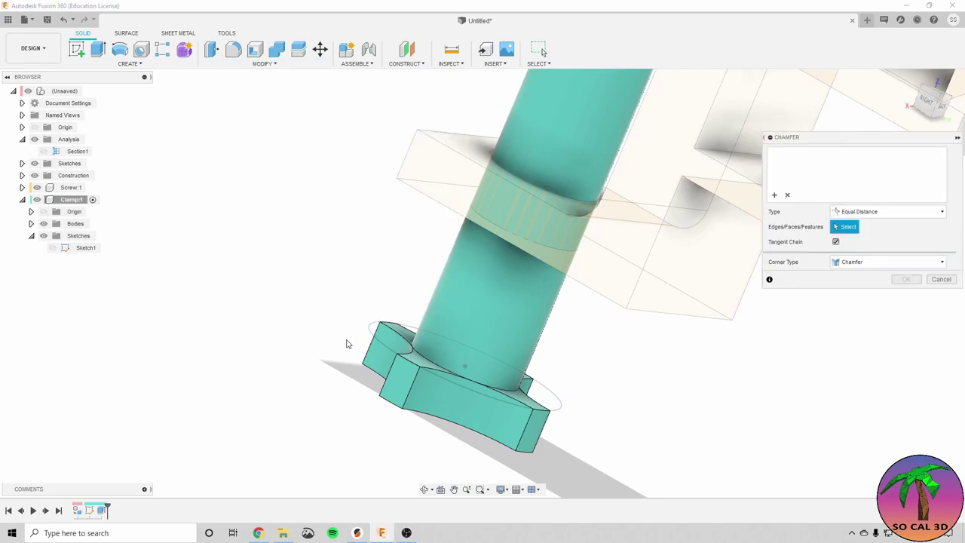
mouse_move(345, 340)
middle_mouse_down("shift")
mouse_move(345, 244)
mouse_move(370, 213)
mouse_move(339, 336)
mouse_move(371, 327)
mouse_move(347, 327)
middle_mouse_up("shift")
left_click(340, 327)
left_click(468, 297)
middle_click_drag(469, 296, 462, 384, "shift")
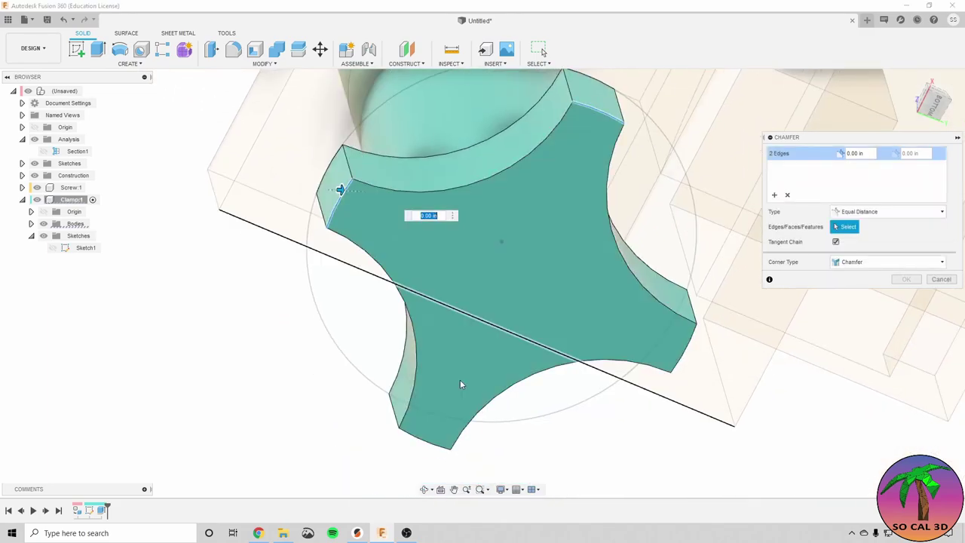
left_click(427, 446)
left_click(690, 349)
middle_click_drag(666, 328, 615, 263, "shift")
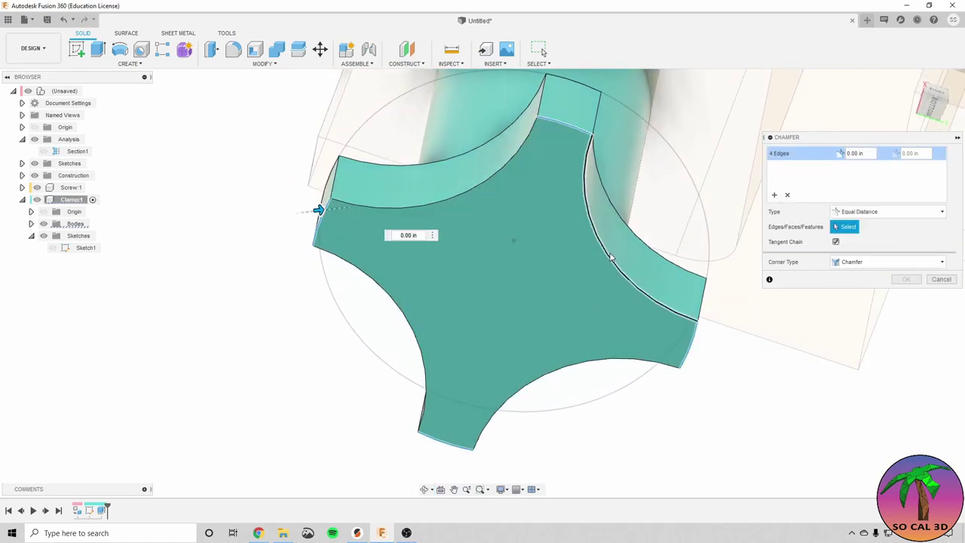
left_click(611, 257)
left_click(457, 198)
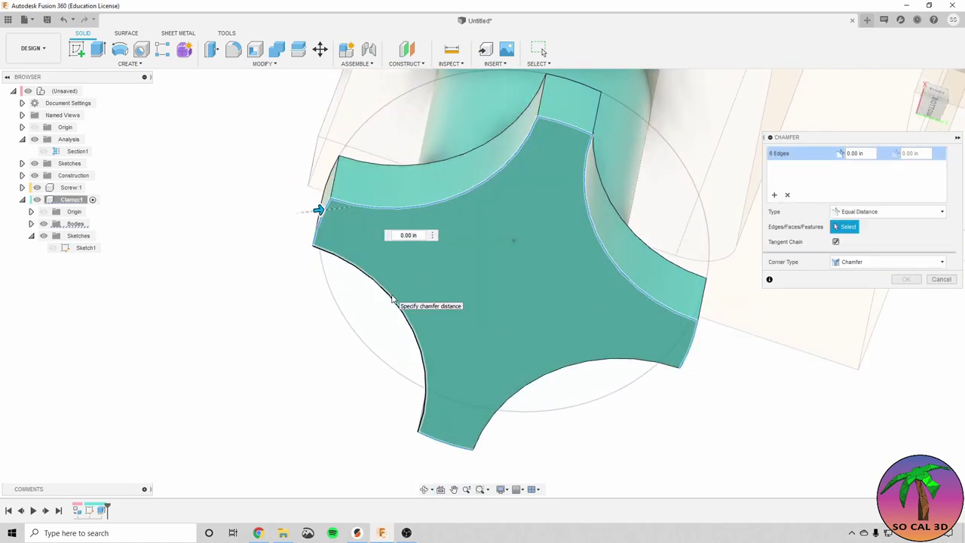
left_click(391, 299)
left_click(591, 360)
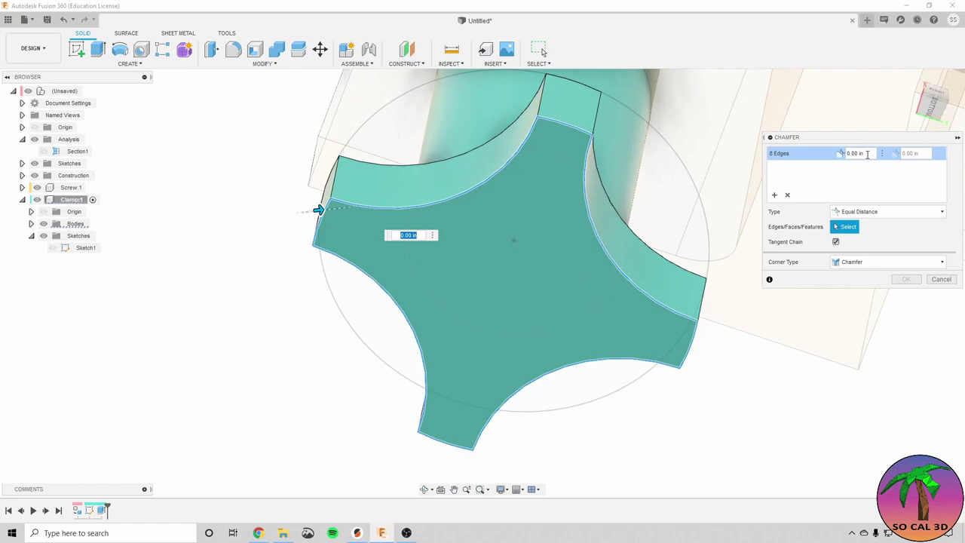
left_click(868, 154)
type("0.1")
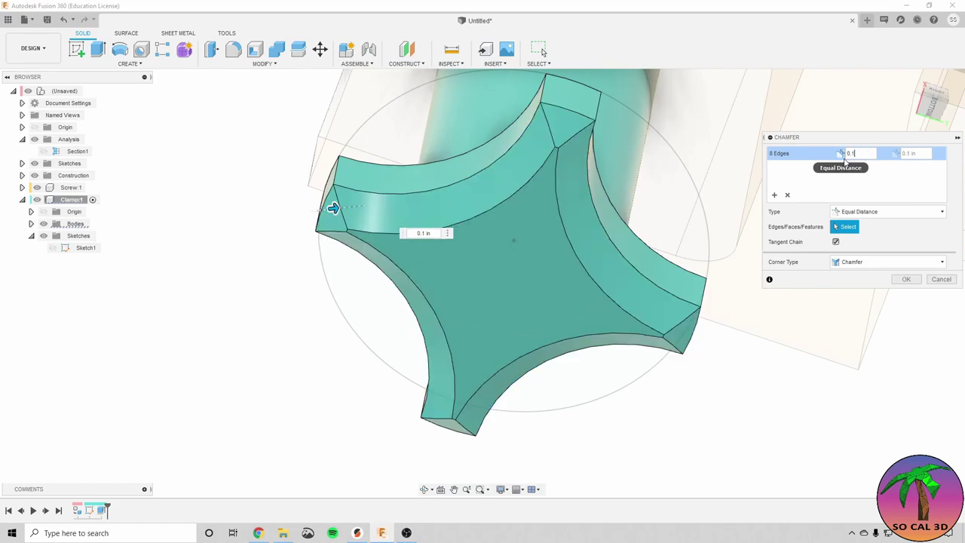
Add the four short outer tip edges on the head's shaft side to the 0.1 in chamfer and complete it.
middle_click_drag(738, 211, 585, 312, "shift")
middle_click_drag(428, 390, 452, 392, "shift")
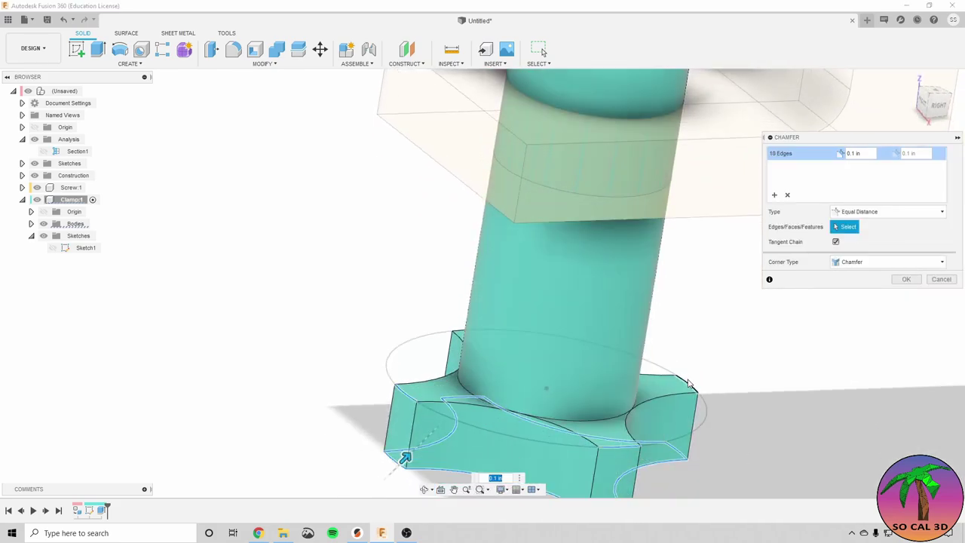
left_click(644, 383)
middle_click_drag(644, 383, 485, 313, "shift")
left_click(461, 328)
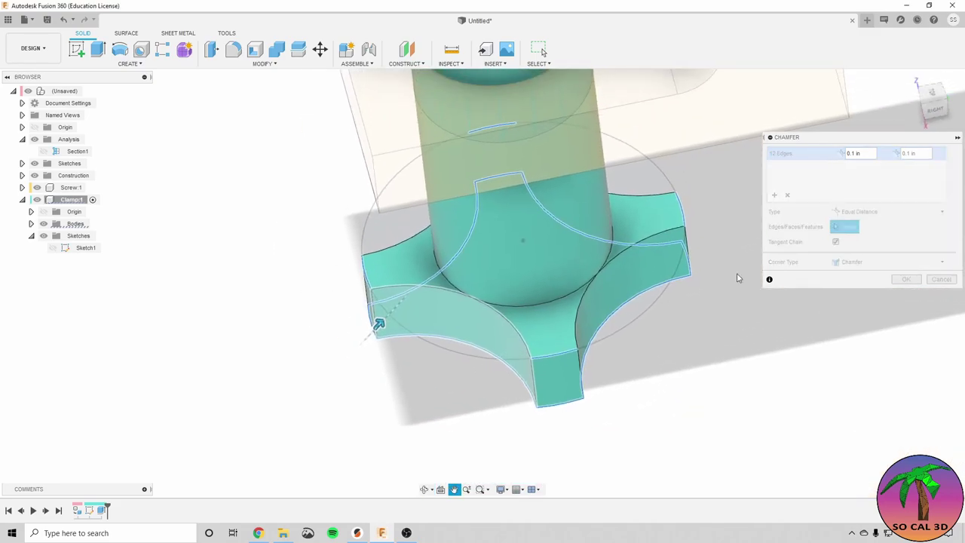
left_click(907, 279)
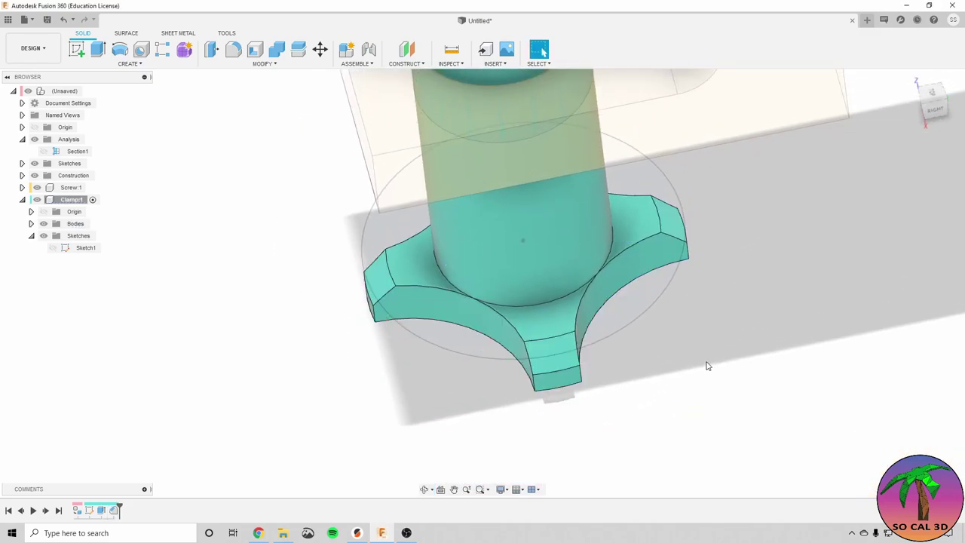
Activate the top-level component to view the whole clamp, and reactivate the Clamp:1 component.
scroll(700, 371, "down", 3)
middle_click_drag(701, 370, 595, 364, "shift")
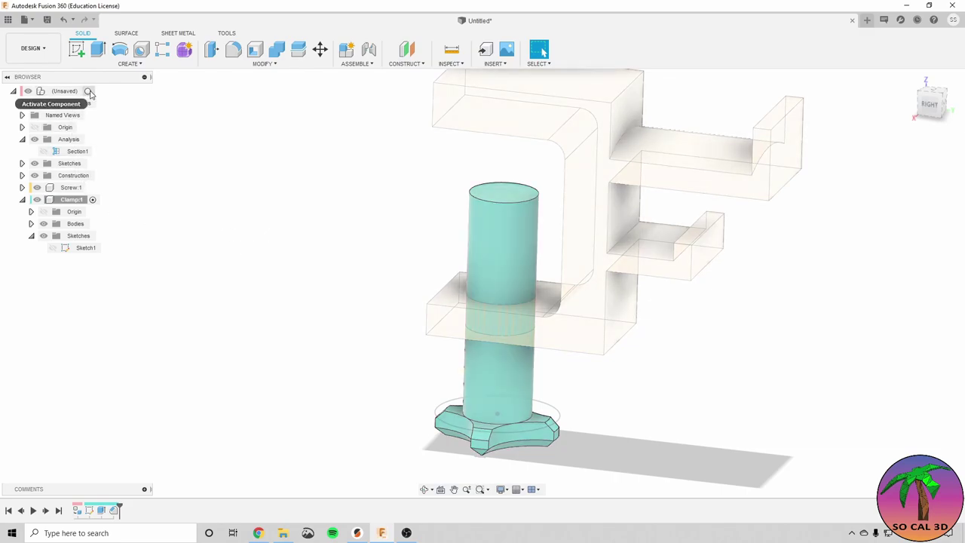
left_click(89, 91)
middle_click_drag(423, 217, 412, 251)
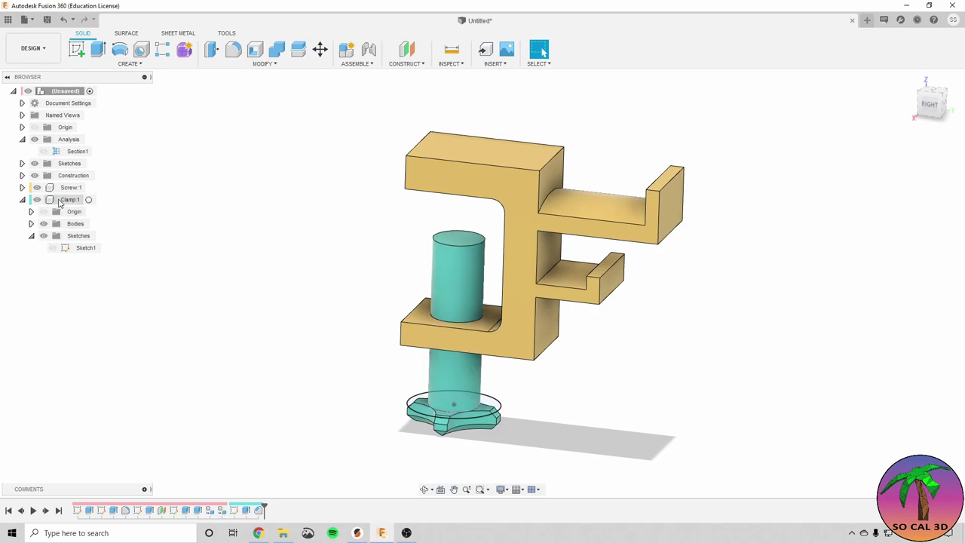
left_click(82, 199)
left_click(89, 200)
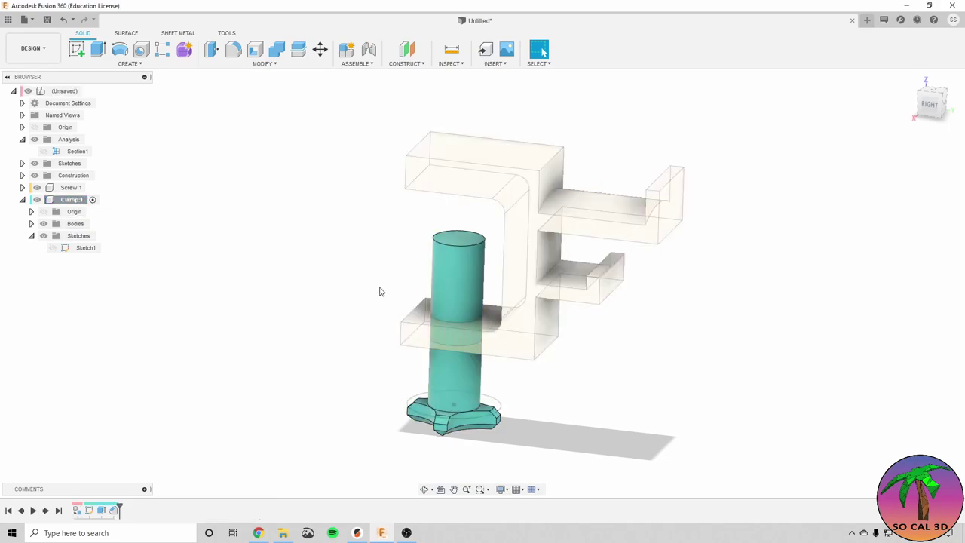
Create a modeled full-length right-hand thread on the screw shaft, ANSI Unified, size 0.75 in, designation 3/4-10 UNC, class 3A.
left_click(159, 67)
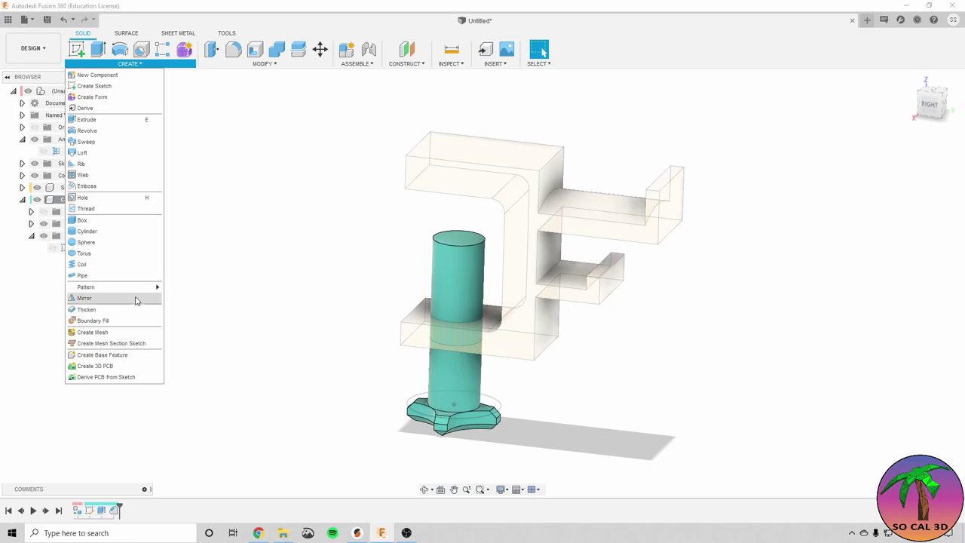
left_click(119, 211)
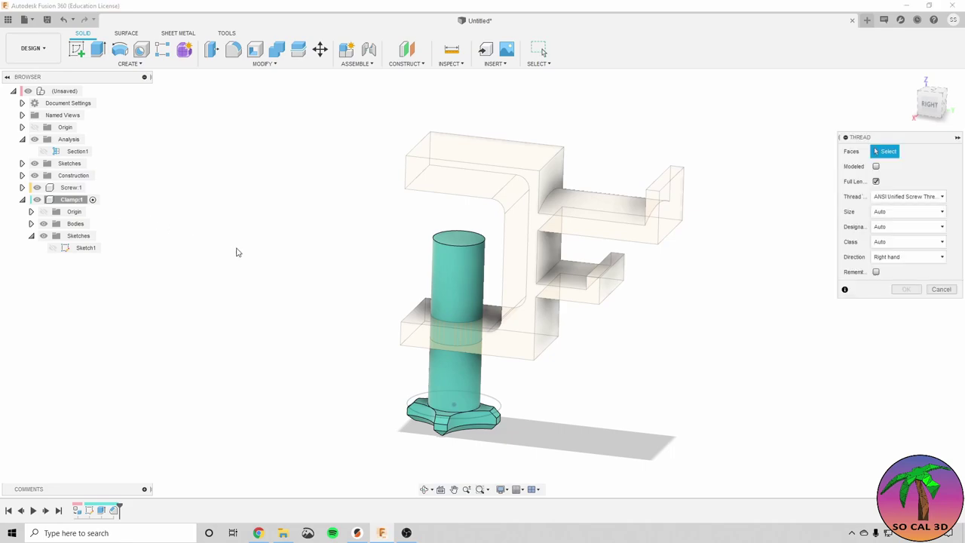
left_click(464, 292)
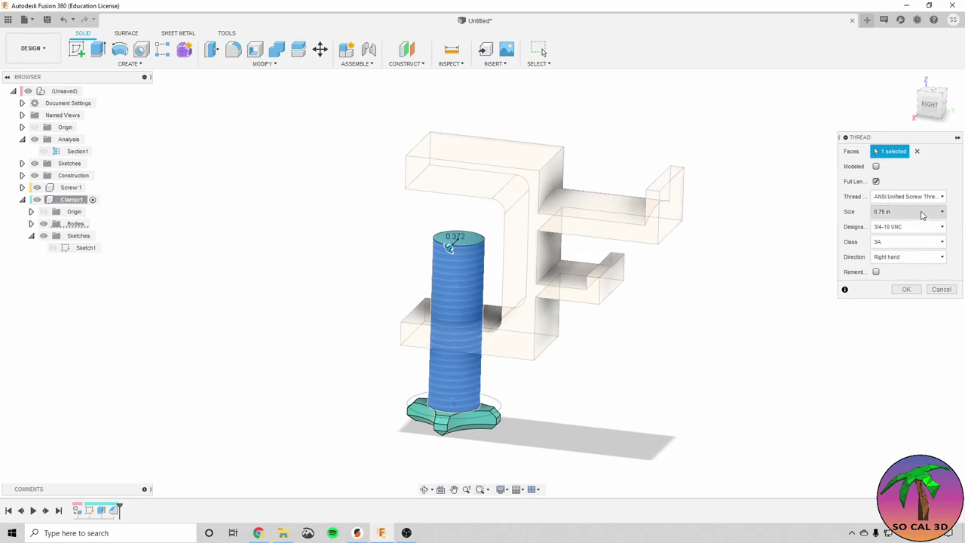
left_click(905, 227)
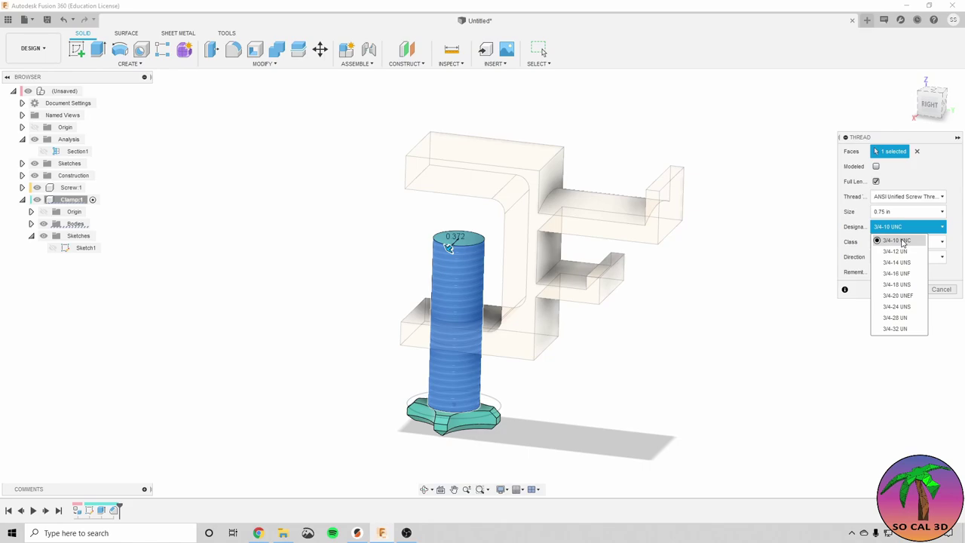
left_click(903, 241)
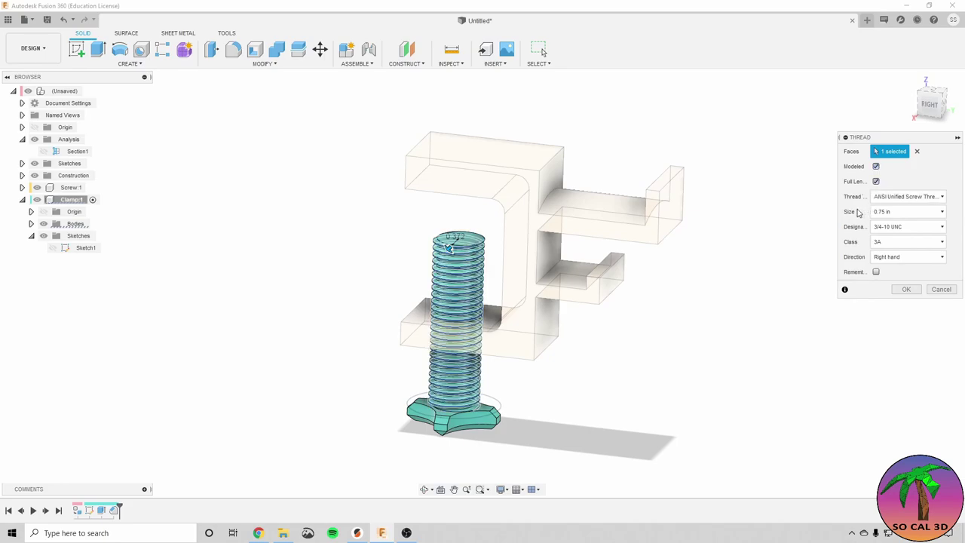
scroll(458, 264, "up", 3)
scroll(466, 267, "down", 2)
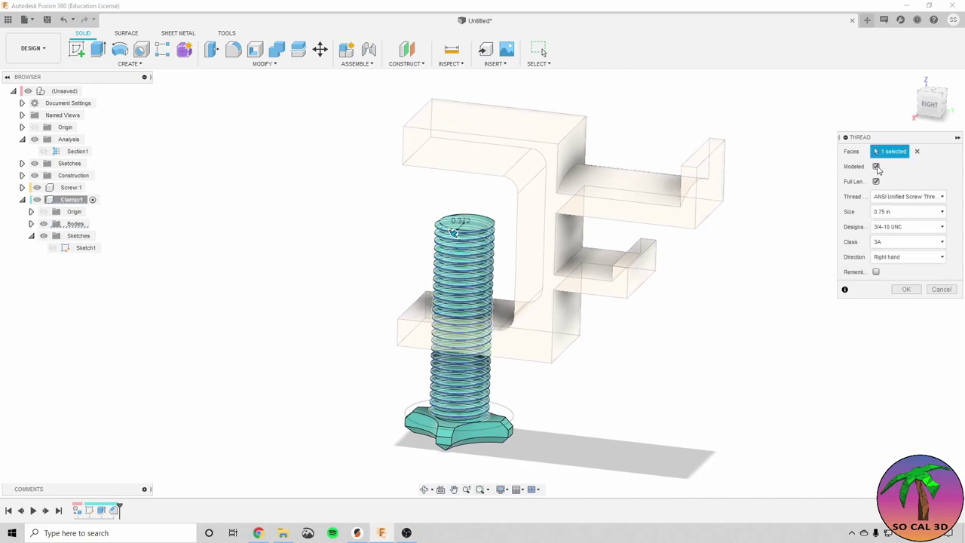
left_click(877, 168)
left_click(909, 289)
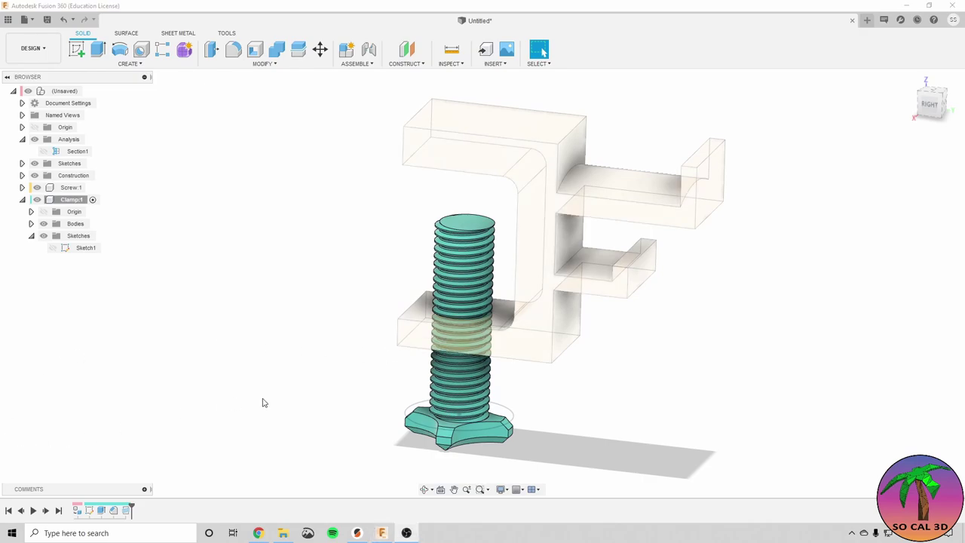
Activate the top-level component, then rename the threaded screw's component to Screw_ and the bracket's component to Clamp.
left_click(92, 200)
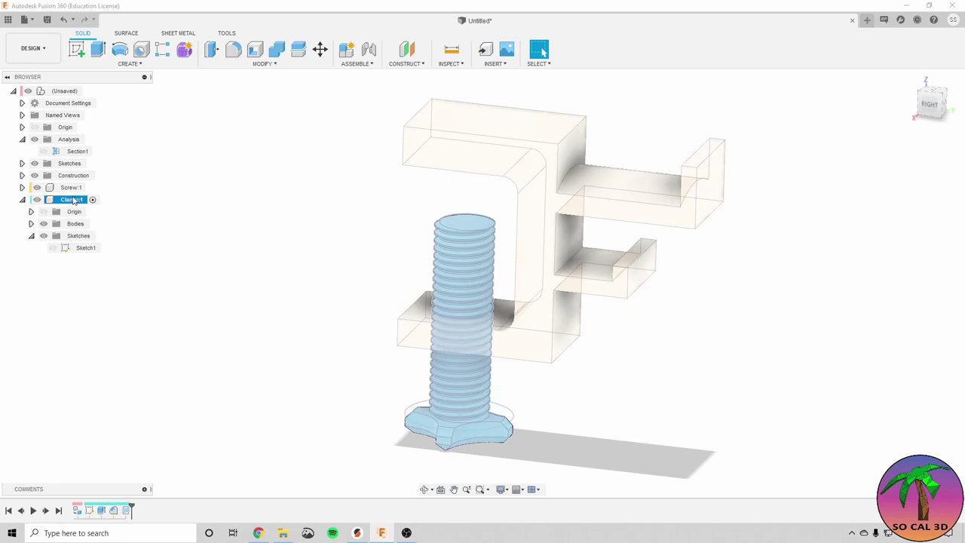
left_click(89, 91)
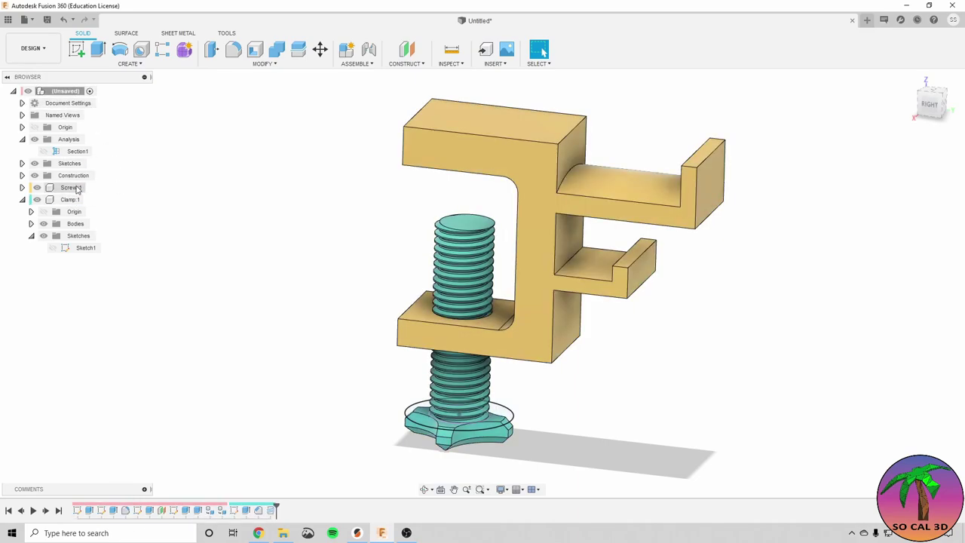
double_click(71, 200)
left_click(72, 200)
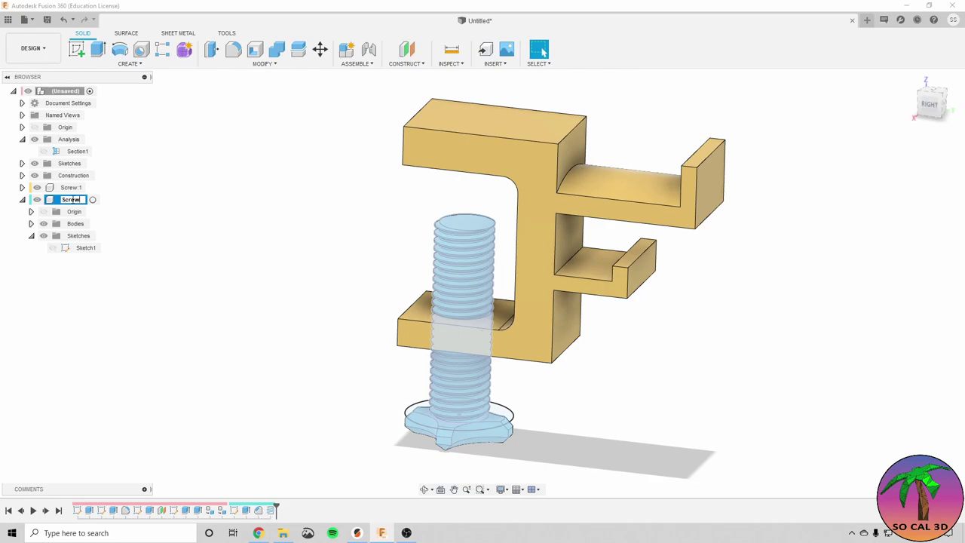
left_click(70, 189)
left_click(70, 188)
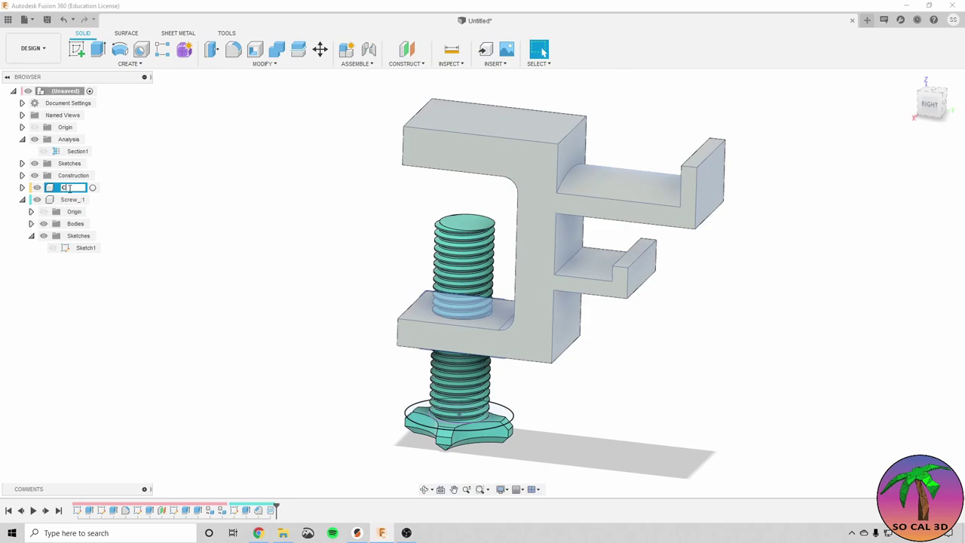
left_click(149, 212)
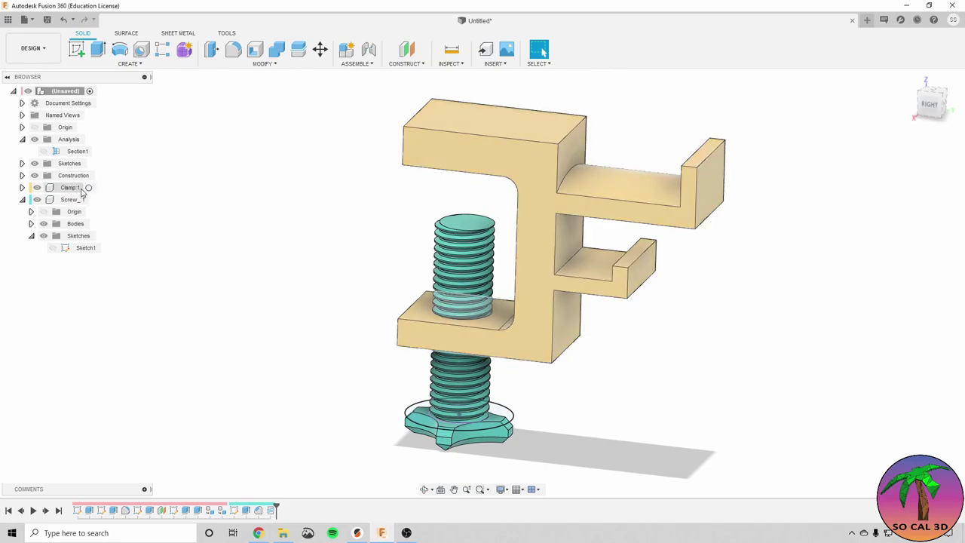
Activate the Clamp component and cut a modeled full-length right-hand thread in its hole, ANSI Unified, 0.75 in, 3/4-10 UNC, class 3B.
double_click(83, 190)
middle_click_drag(347, 230, 343, 248, "shift")
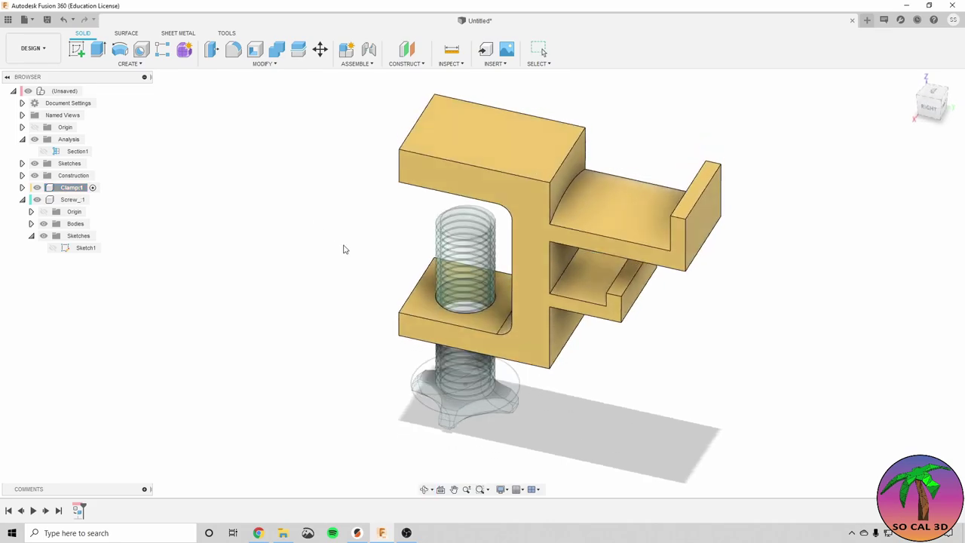
left_click(140, 64)
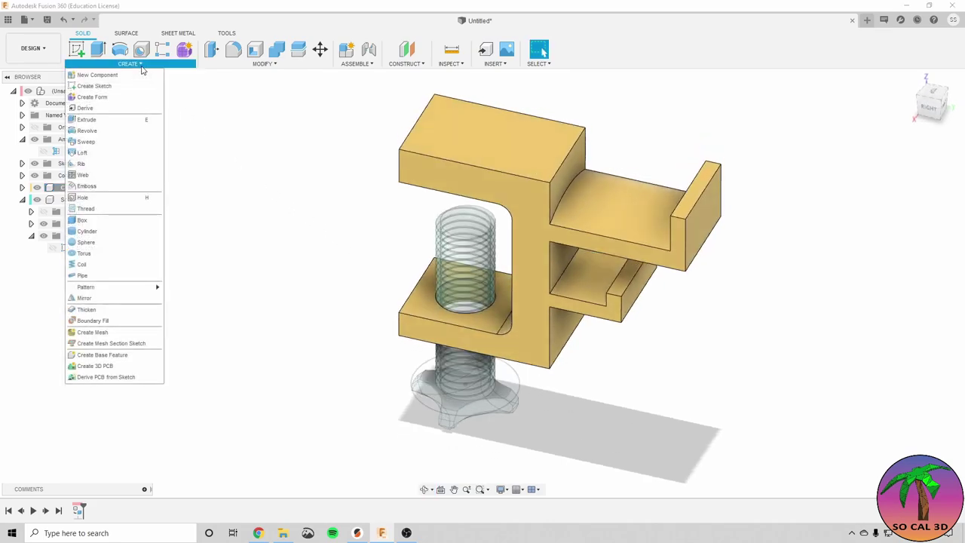
left_click(126, 210)
scroll(494, 304, "up", 5)
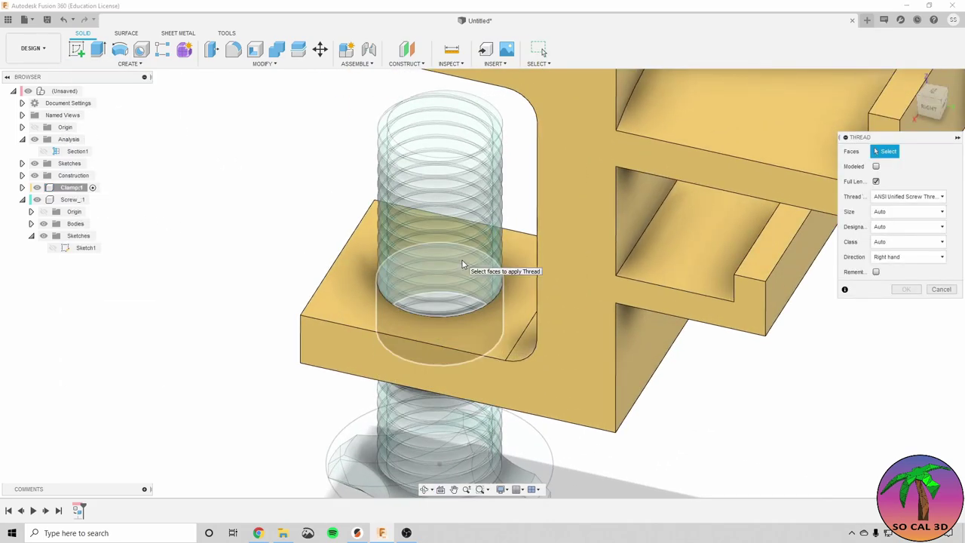
left_click(463, 264)
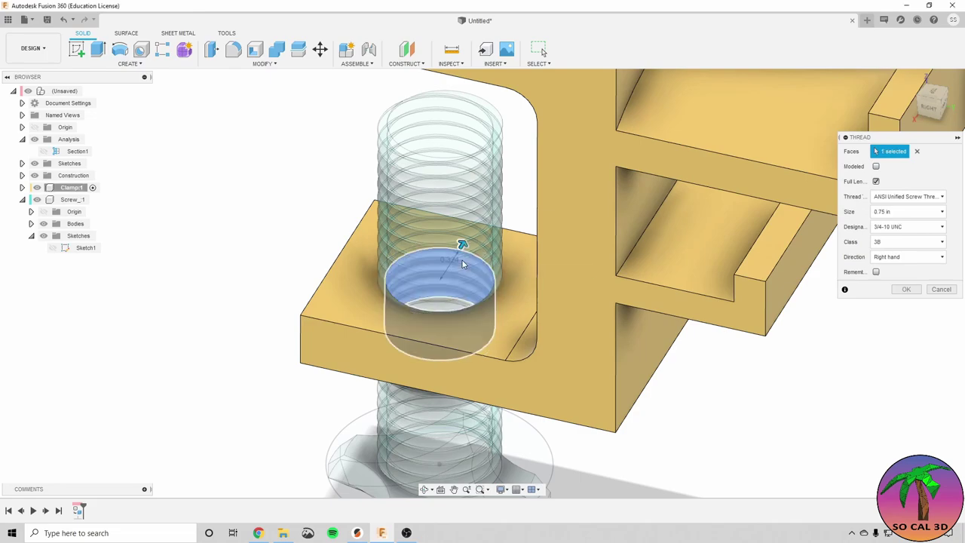
left_click(877, 167)
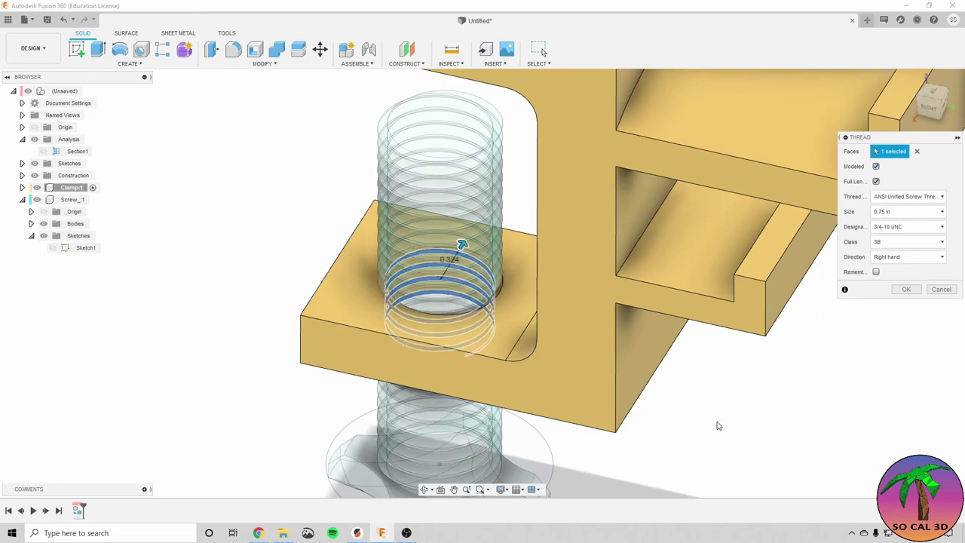
middle_click_drag(718, 426, 726, 400, "shift")
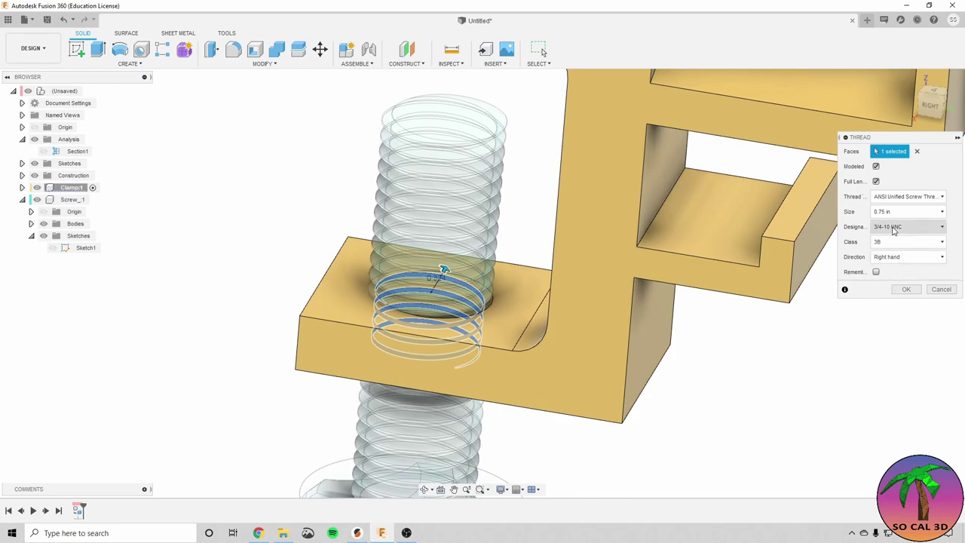
left_click(906, 289)
Activate the top-level component and create a section analysis on the origin YZ plane at 0.00 in distance, with hatching shown.
middle_click_drag(566, 337, 389, 285, "shift")
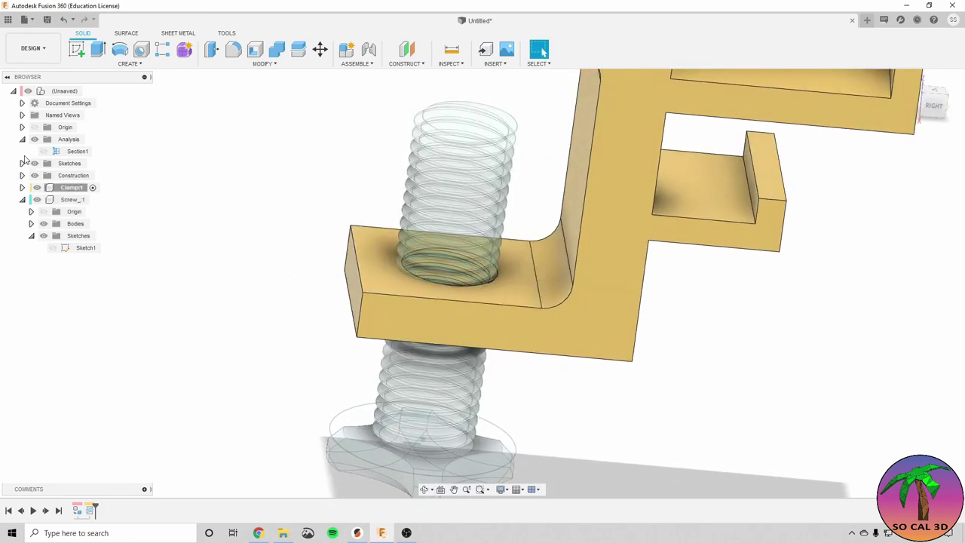
middle_click_drag(227, 211, 296, 247, "shift")
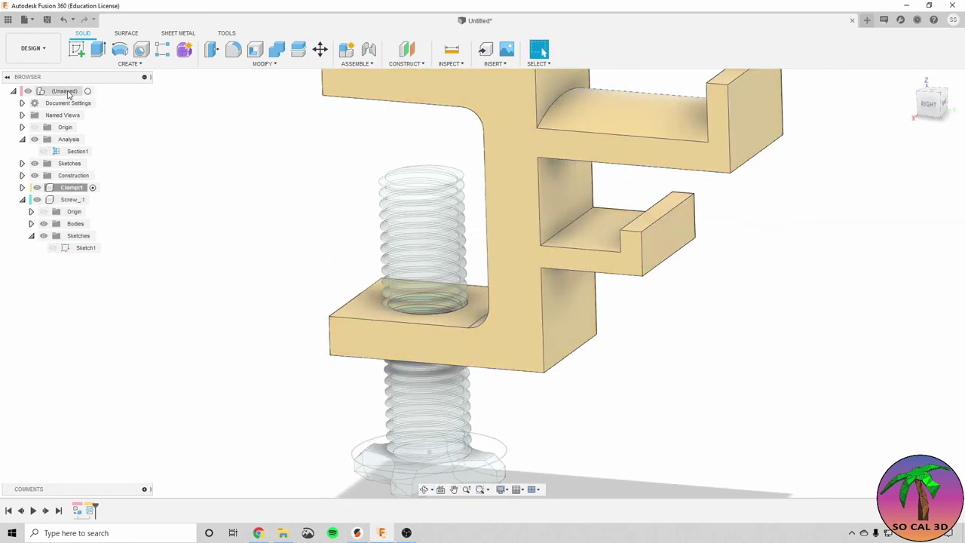
left_click(89, 91)
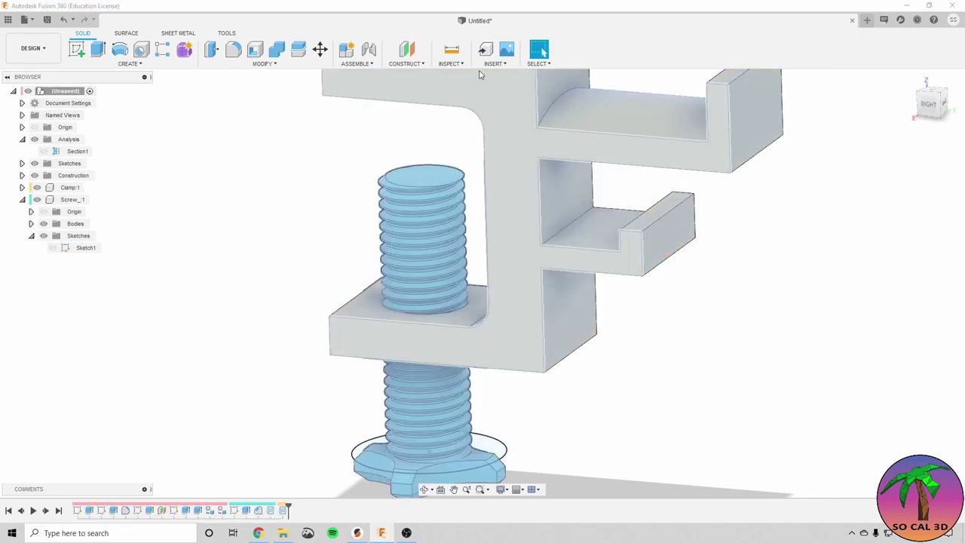
key("shift+n")
left_click(461, 67)
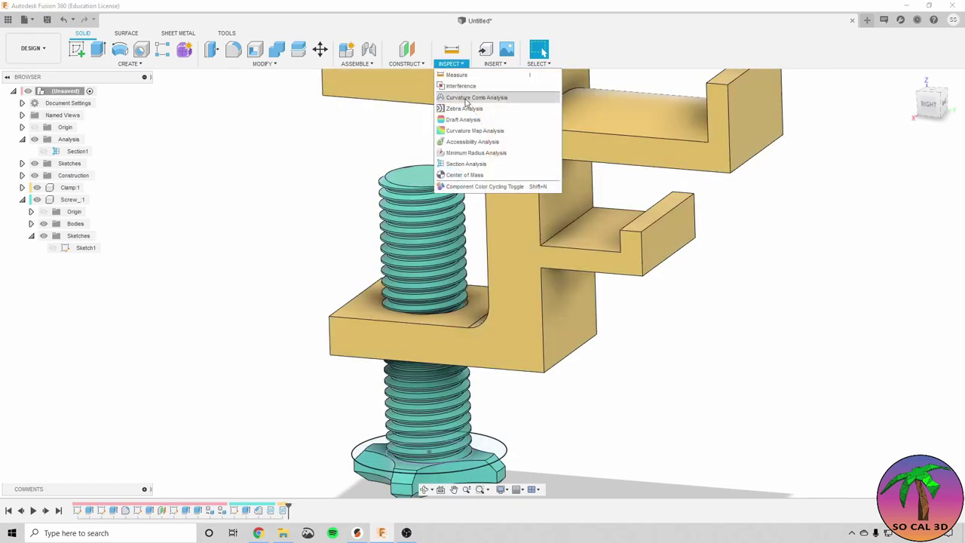
left_click(480, 167)
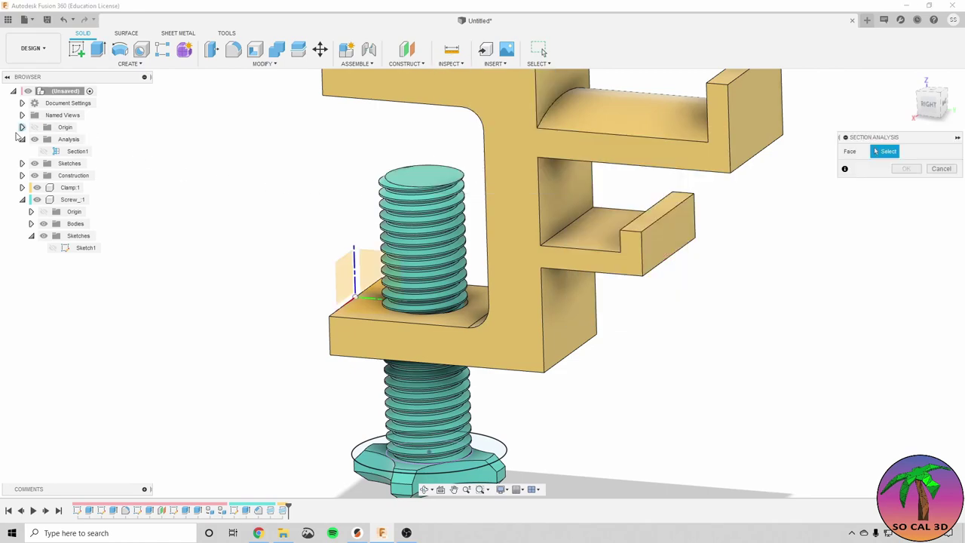
left_click(21, 127)
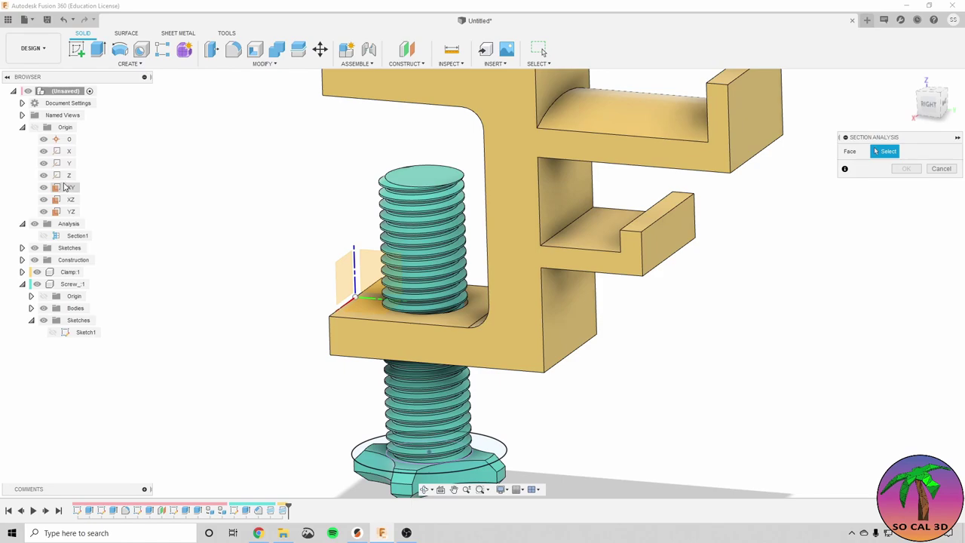
left_click(371, 263)
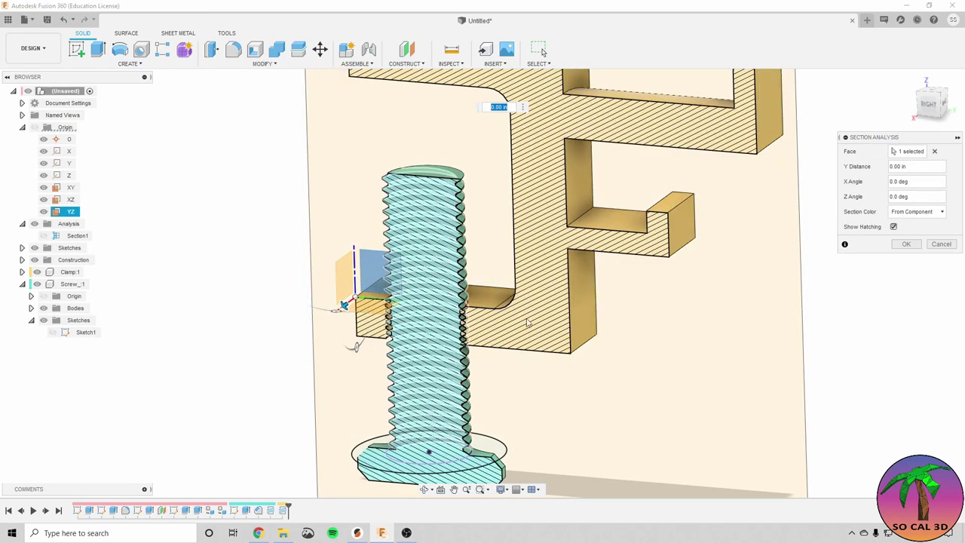
left_click(907, 243)
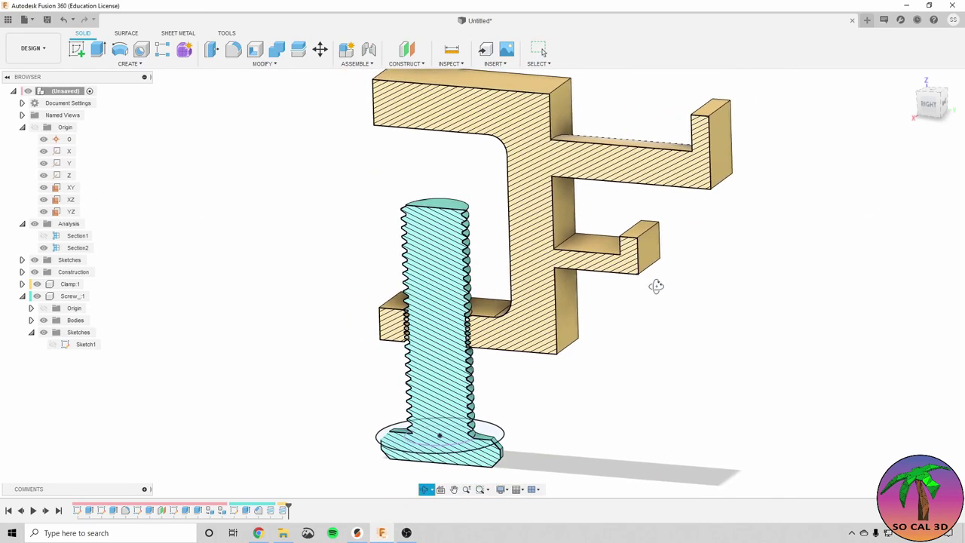
Move the screw body 0.05 in along Z to align its thread with the clamp's threaded hole.
left_click(320, 49)
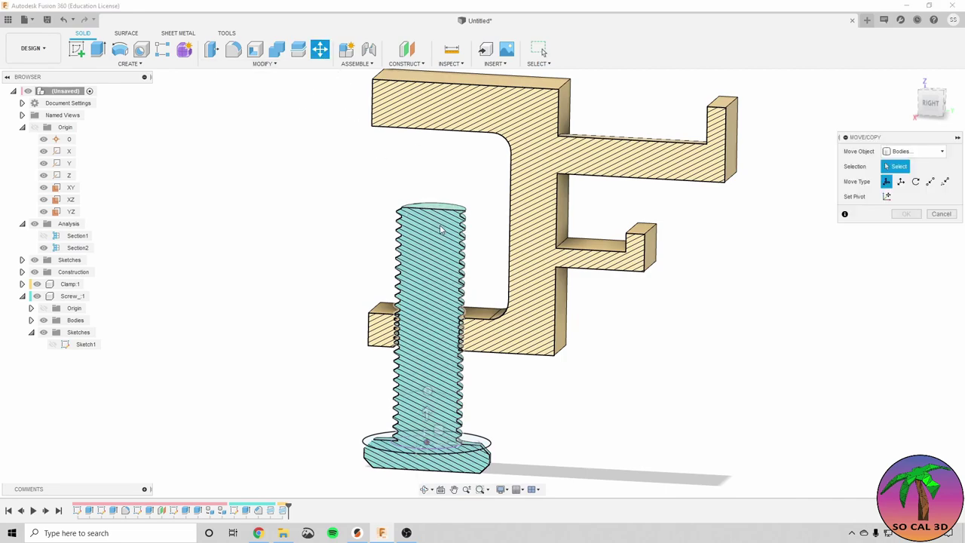
left_click(436, 368)
scroll(436, 368, "up", 2)
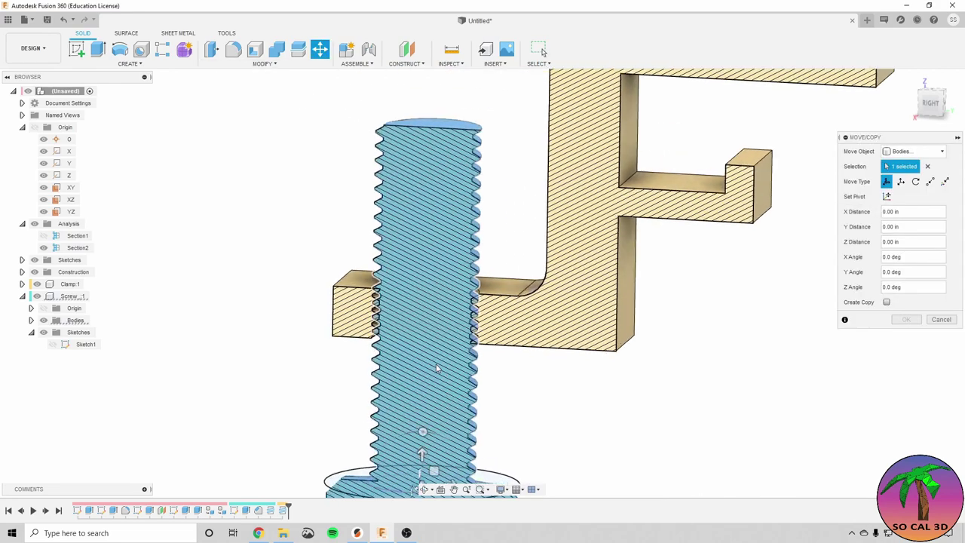
left_click(422, 451)
mouse_move(423, 450)
left_mouse_down()
mouse_move(422, 462)
mouse_move(422, 451)
left_mouse_up()
left_click(891, 242)
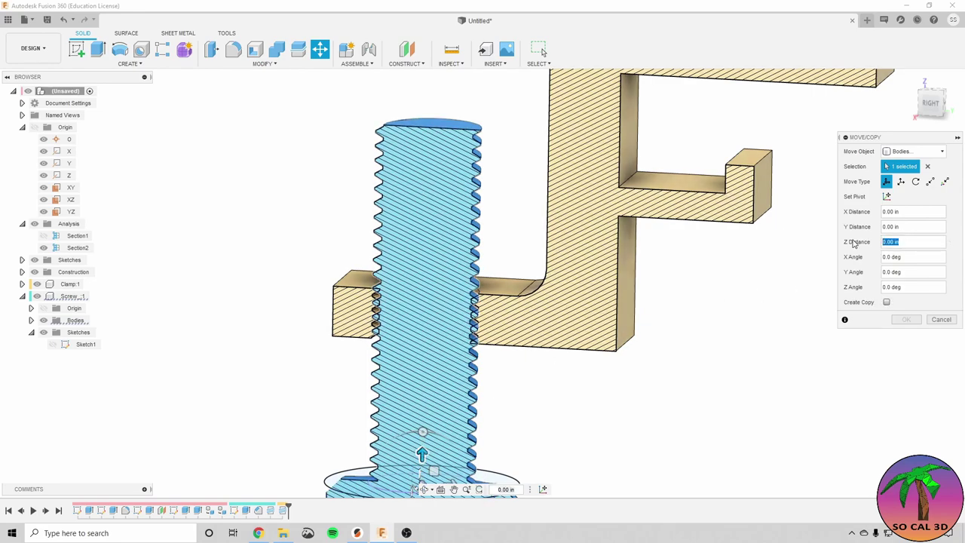
type("0.05")
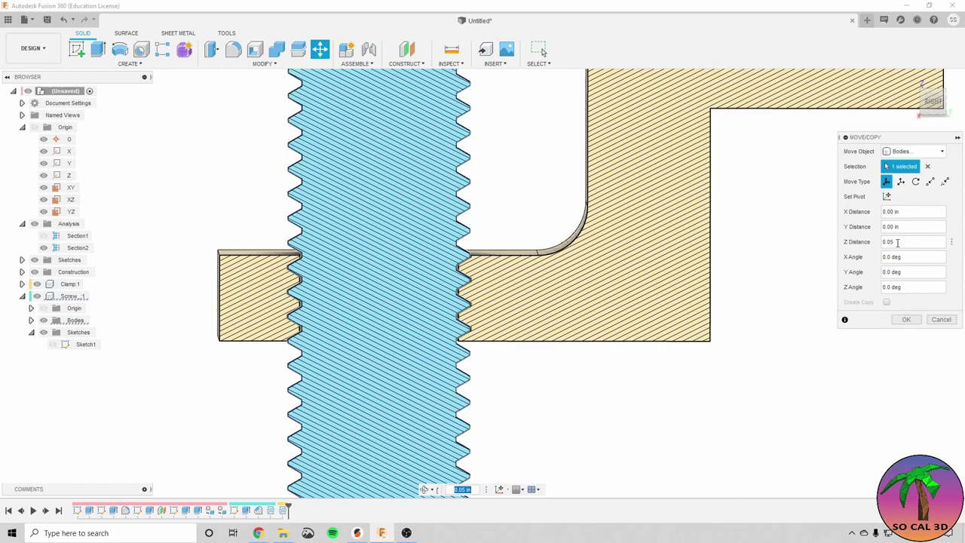
left_click(906, 319)
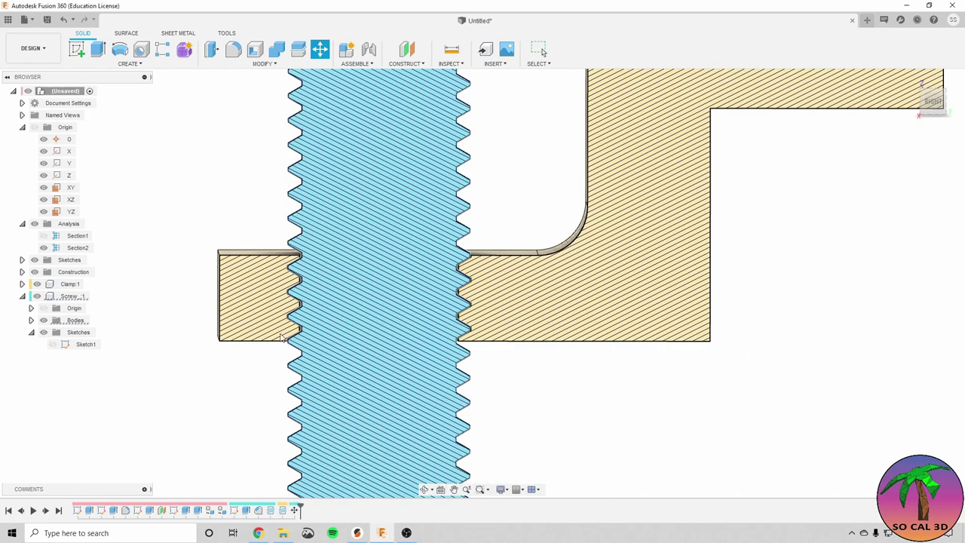
Examine the fit between the screw thread and the clamp's hole thread in the section view.
scroll(279, 283, "up", 10)
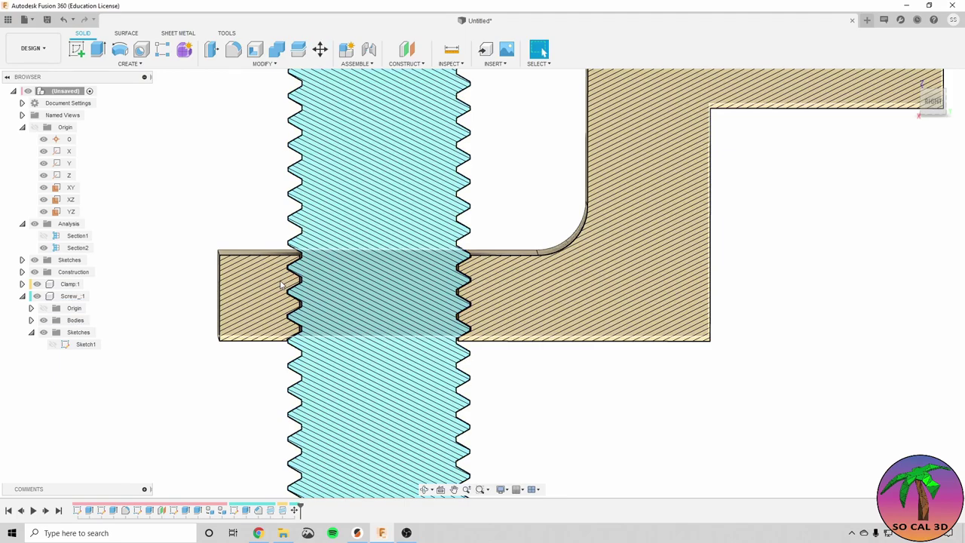
scroll(335, 265, "up", 10)
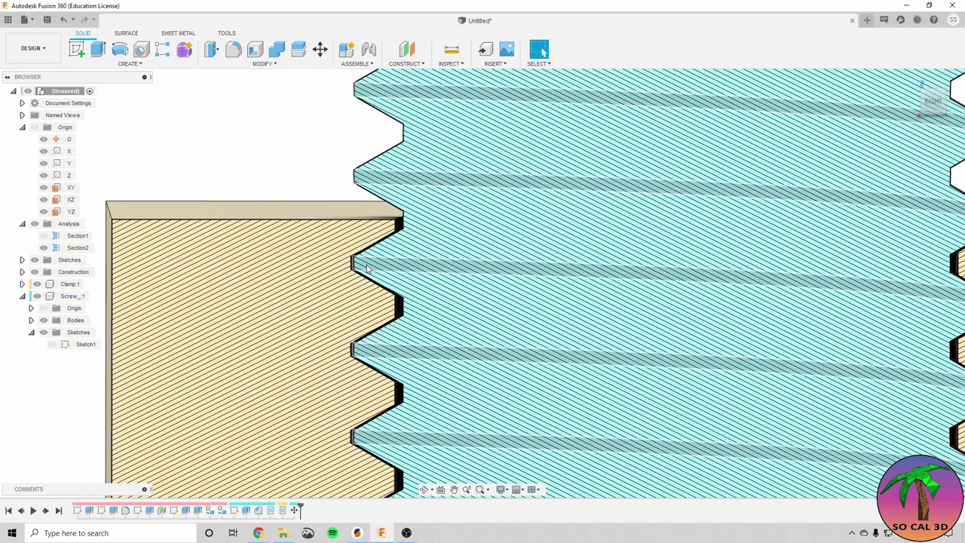
middle_click_drag(444, 274, 330, 263, "shift")
scroll(329, 263, "down", 6)
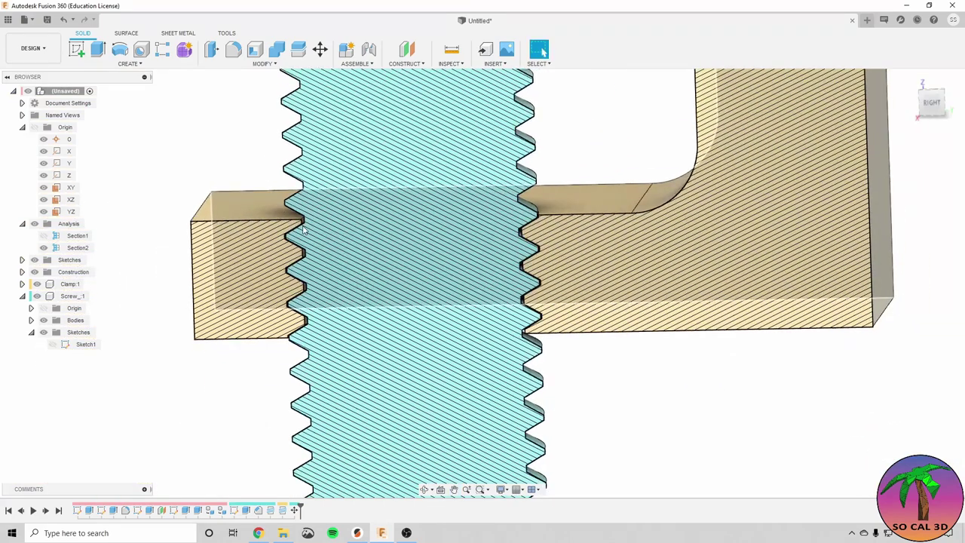
middle_click_drag(303, 230, 414, 295, "shift")
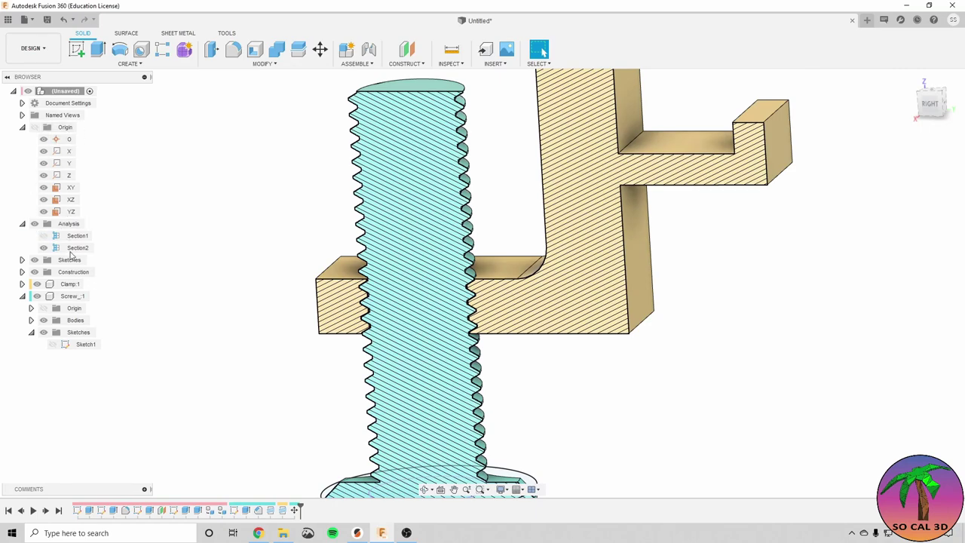
Activate the Screw component and offset both flank faces of its thread by a distance of -offset, using the user parameter.
left_click(92, 296)
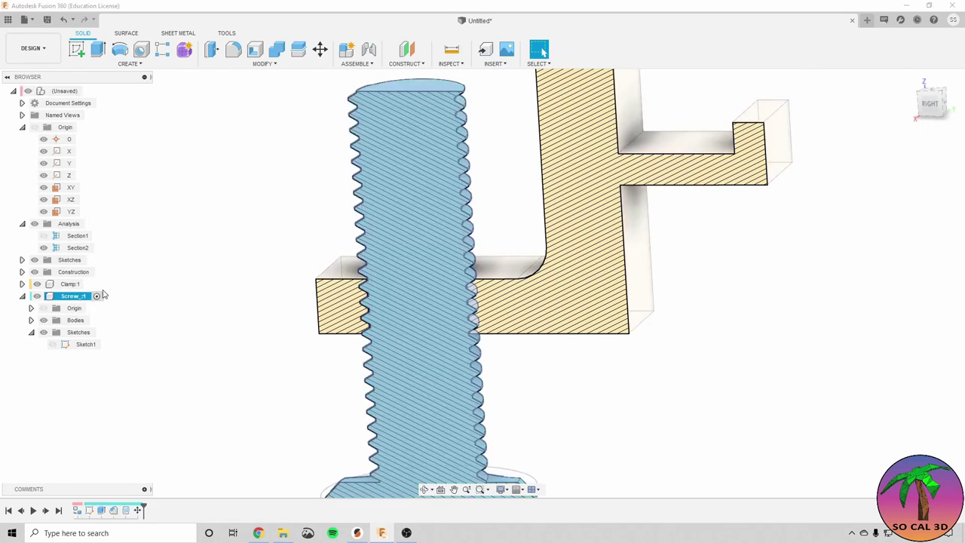
scroll(317, 222, "up", 2)
middle_click_drag(317, 222, 282, 90, "shift")
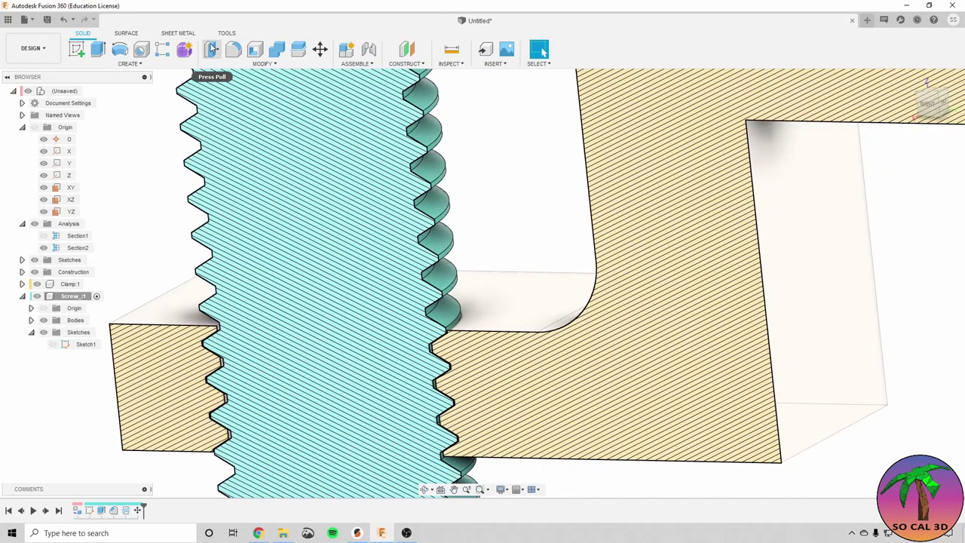
left_click(212, 49)
scroll(506, 219, "up", 3)
middle_click_drag(383, 196, 360, 183, "shift")
left_click(360, 184)
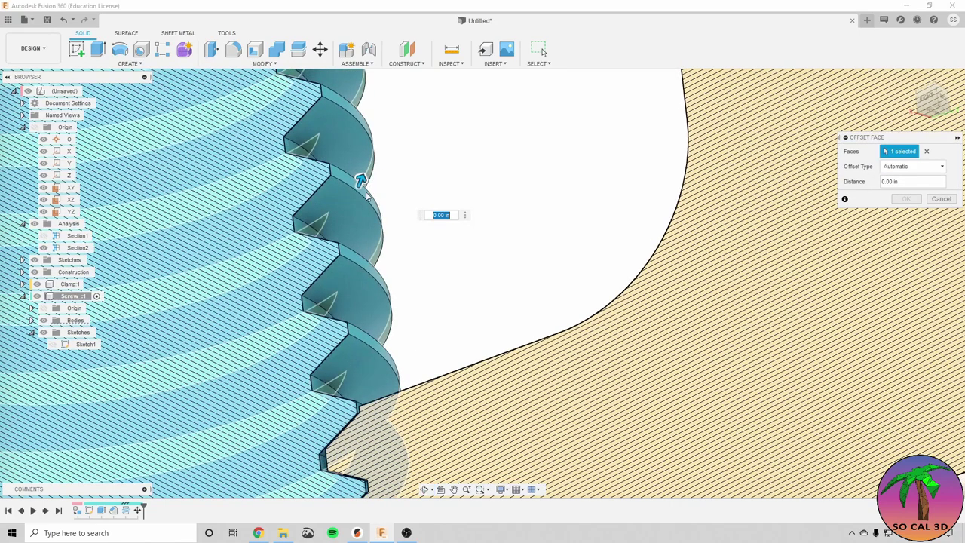
left_click(434, 190)
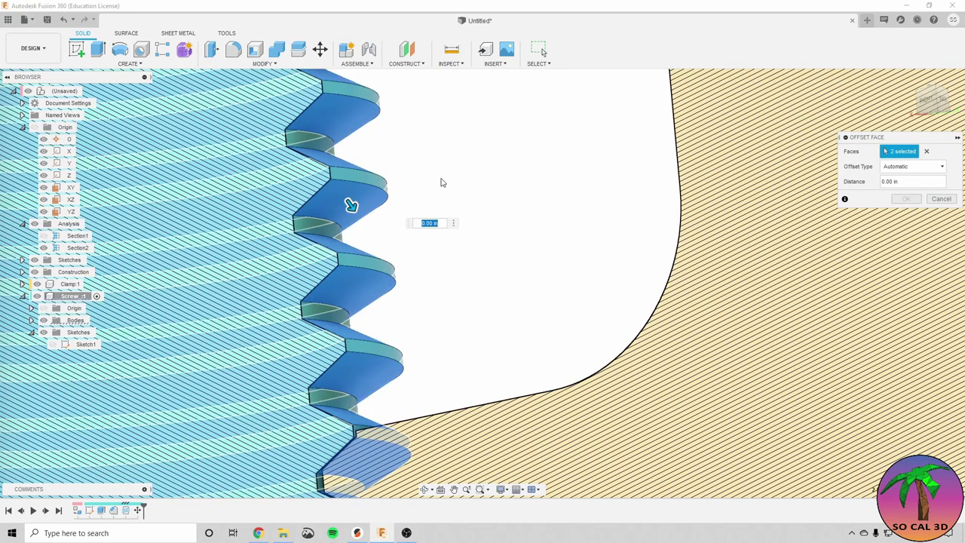
middle_click_drag(442, 181, 576, 184, "shift")
left_click(893, 181)
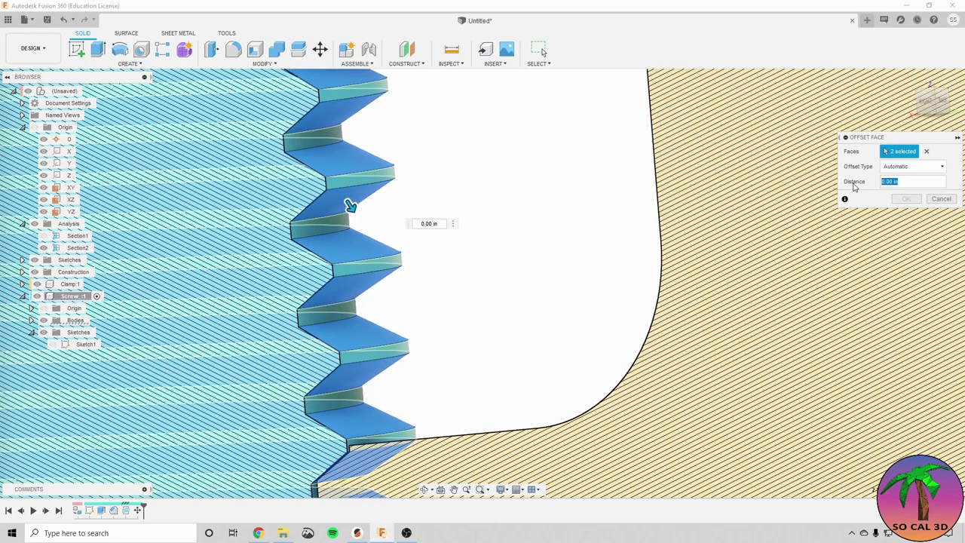
type("-o")
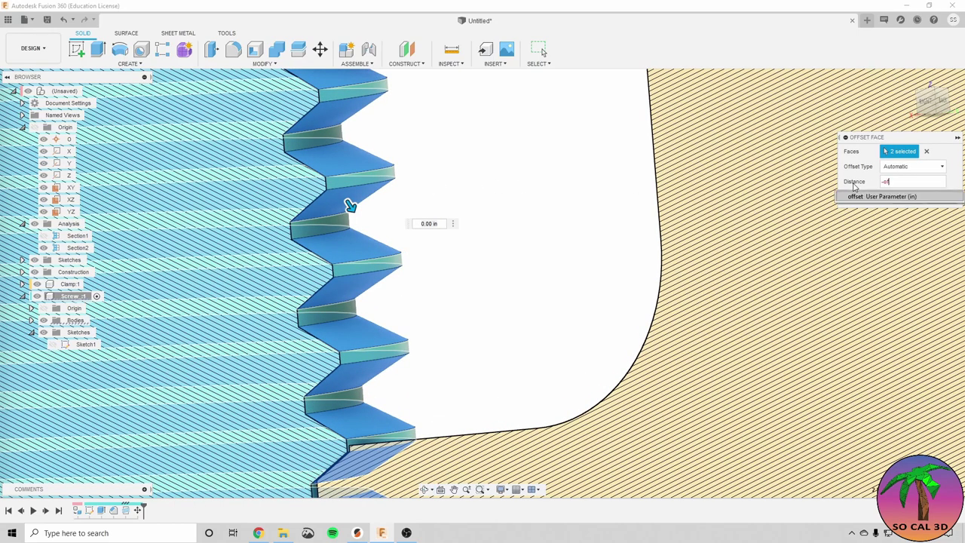
type("f")
left_click(867, 198)
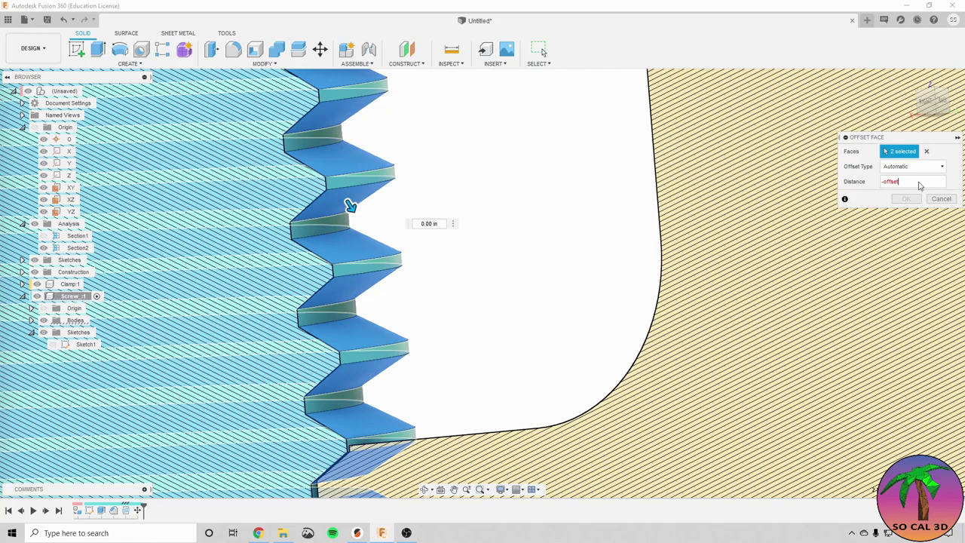
scroll(332, 207, "up", 4)
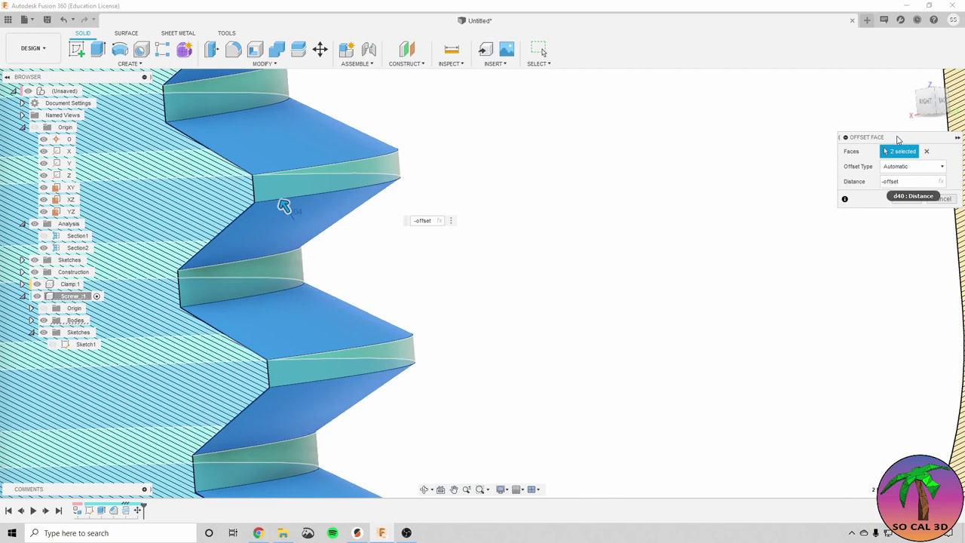
left_click(913, 203)
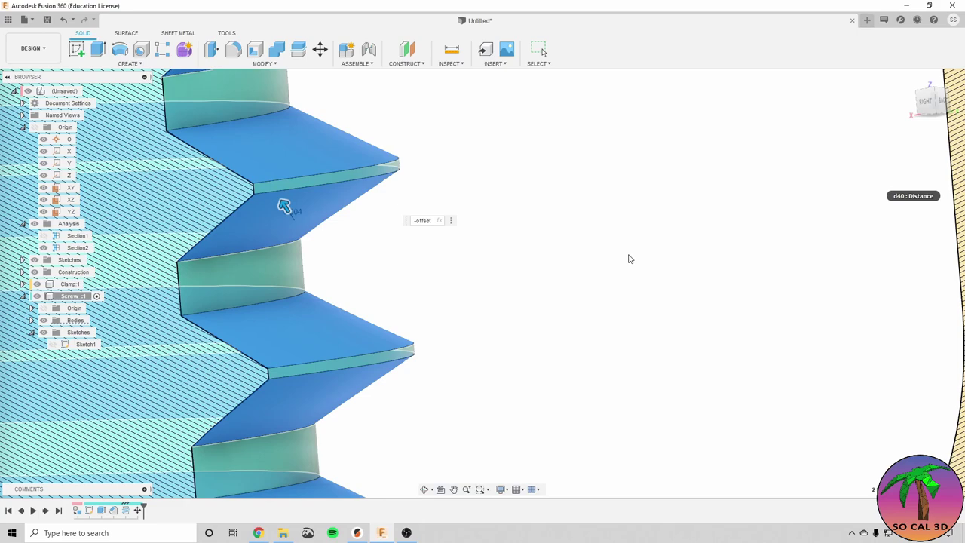
Offset the crest face of the screw thread by a distance of -offset.
scroll(442, 282, "down", 2)
middle_click_drag(442, 282, 589, 302)
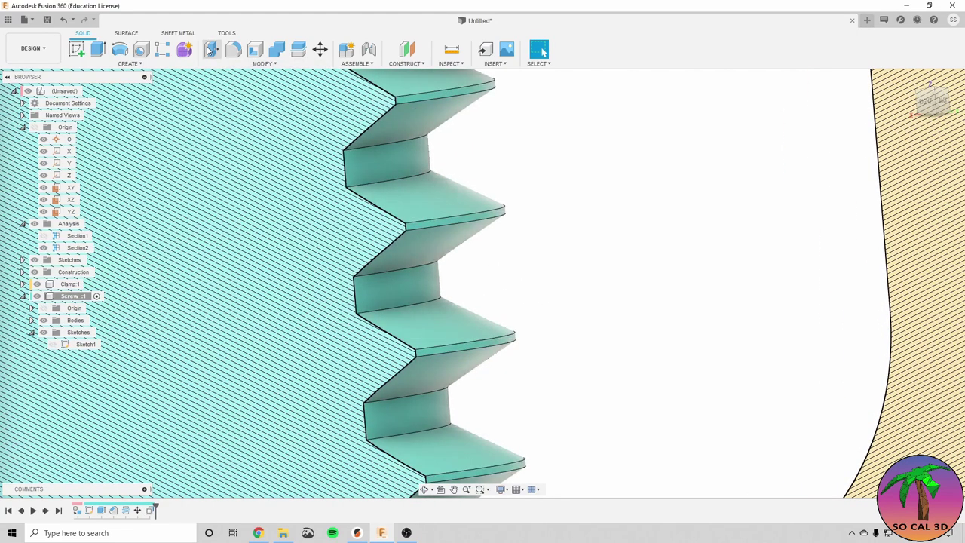
left_click(211, 50)
scroll(498, 236, "up", 3)
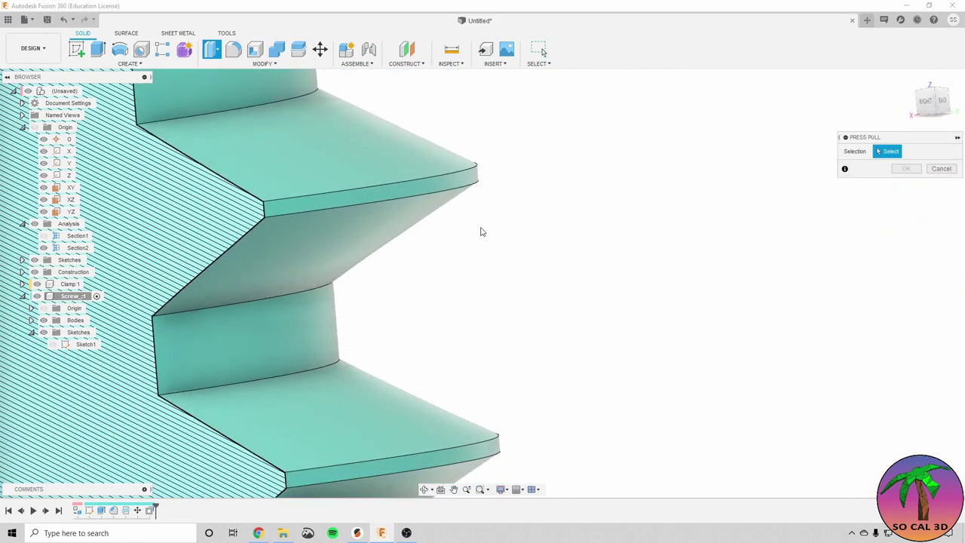
left_click(450, 187)
left_click(900, 182)
type("-off")
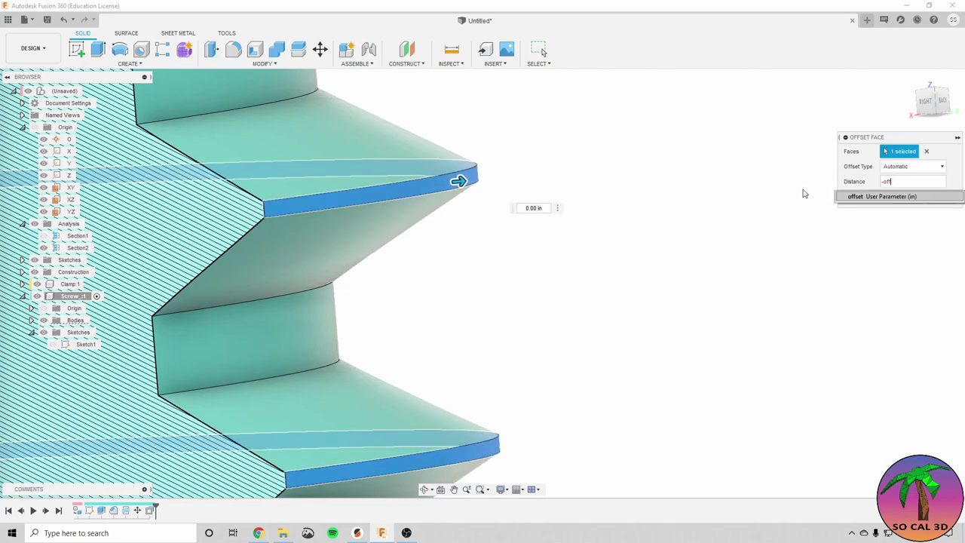
type("set")
left_click(848, 197)
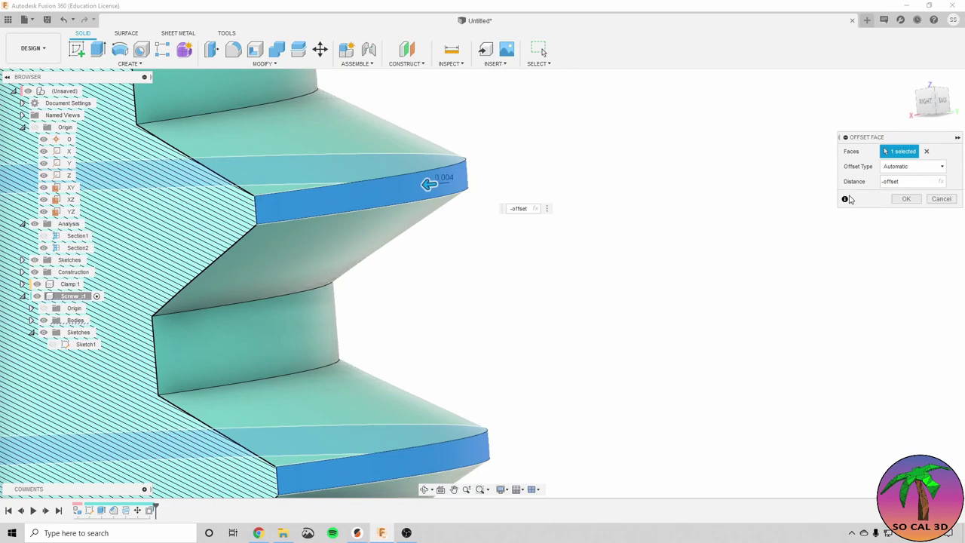
left_click(907, 199)
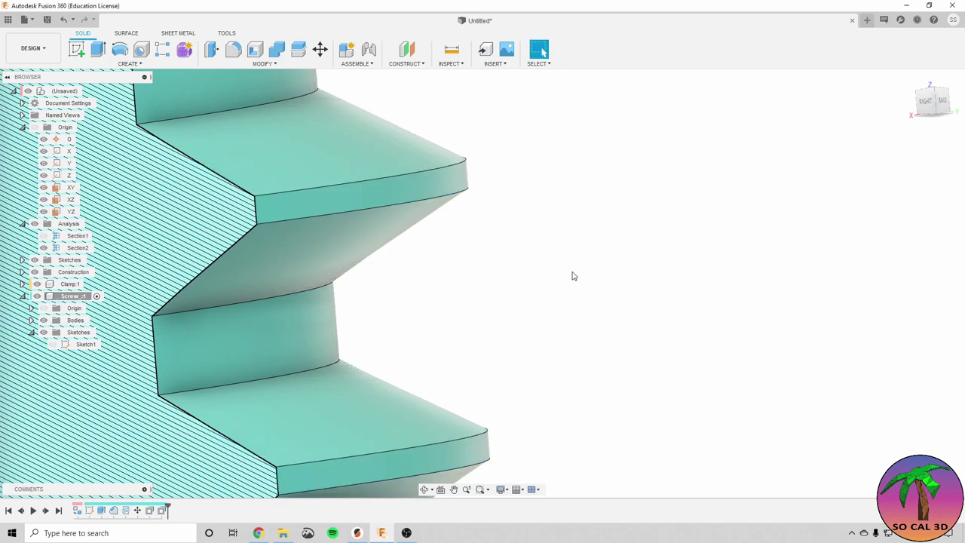
Fillet the two crest edges of the screw thread with a constant 0.01 in radius.
scroll(574, 277, "down", 3)
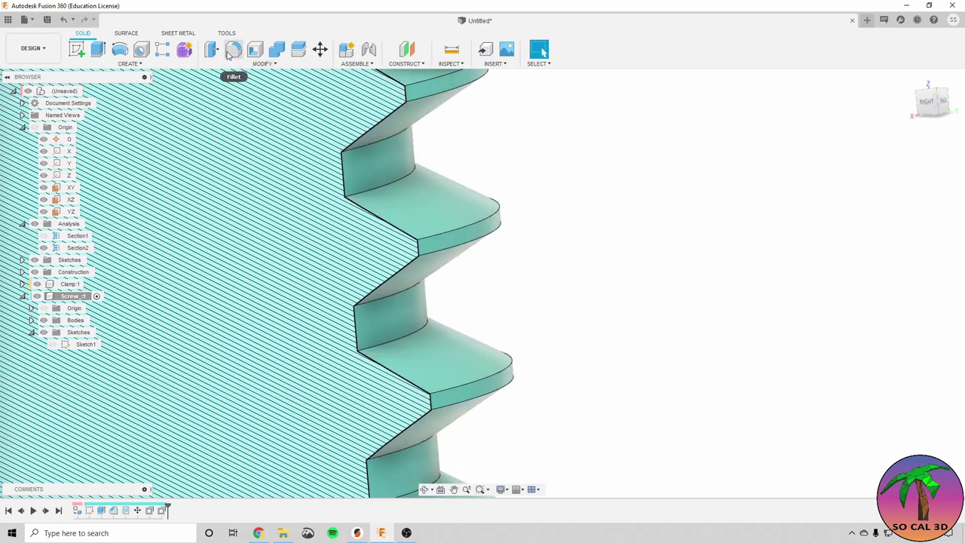
left_click(233, 50)
scroll(494, 198, "up", 5)
left_click(497, 200)
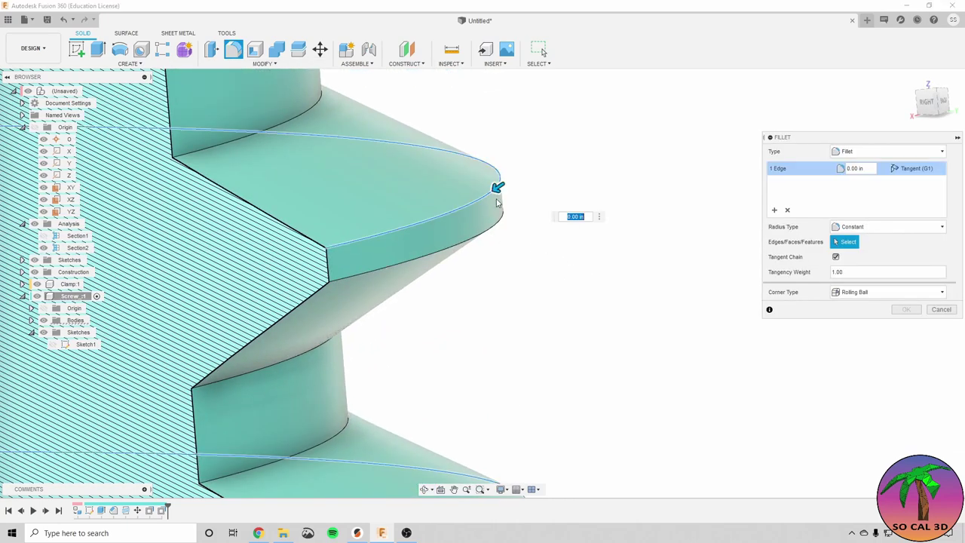
left_click(494, 232)
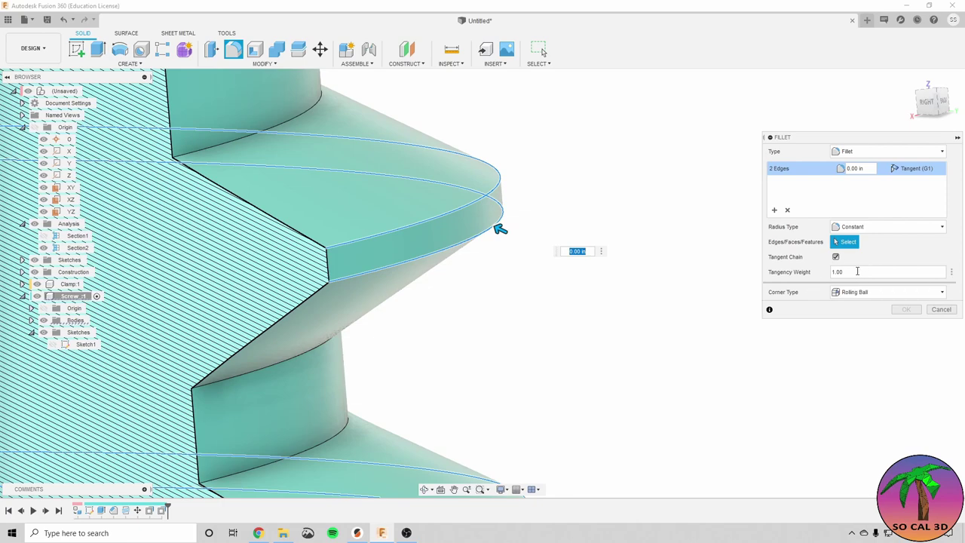
left_click(866, 168)
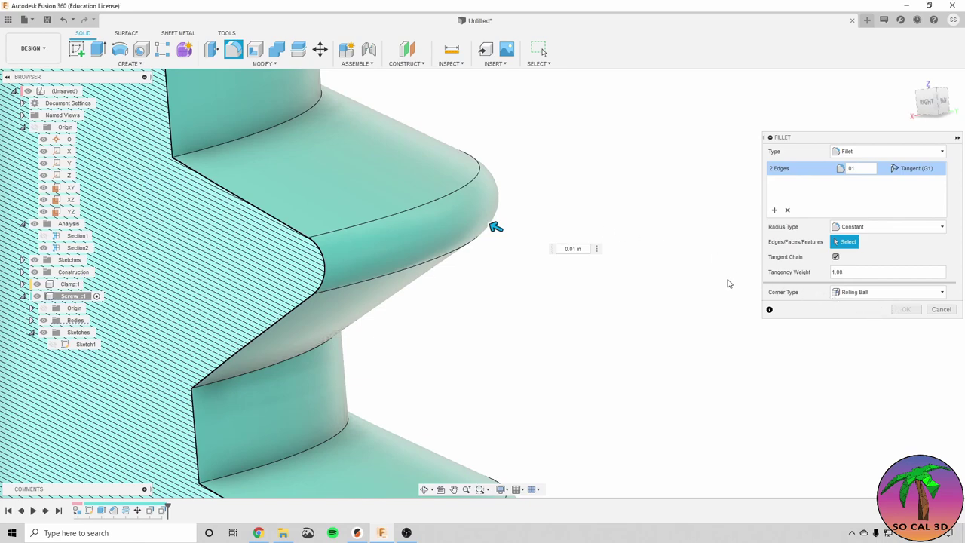
middle_click_drag(697, 272, 881, 304, "shift")
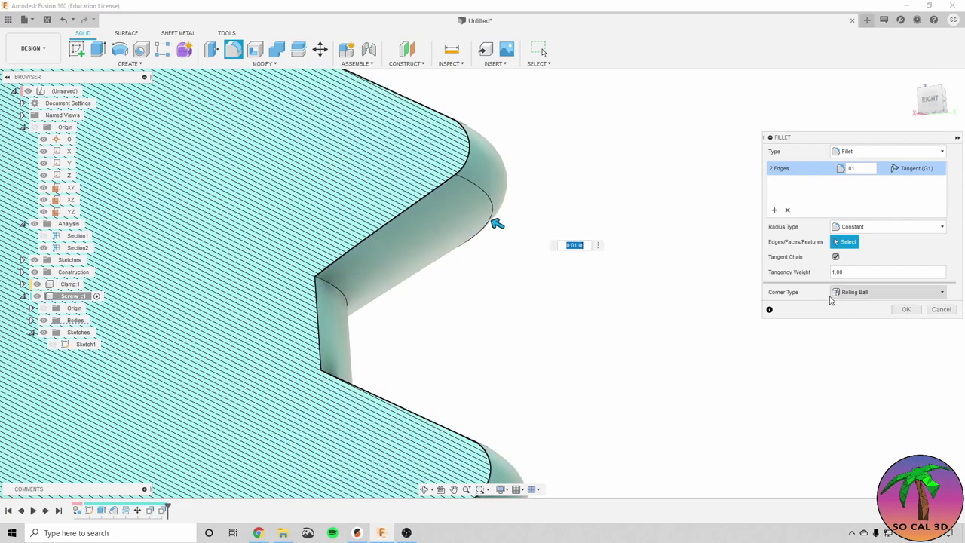
left_click(907, 310)
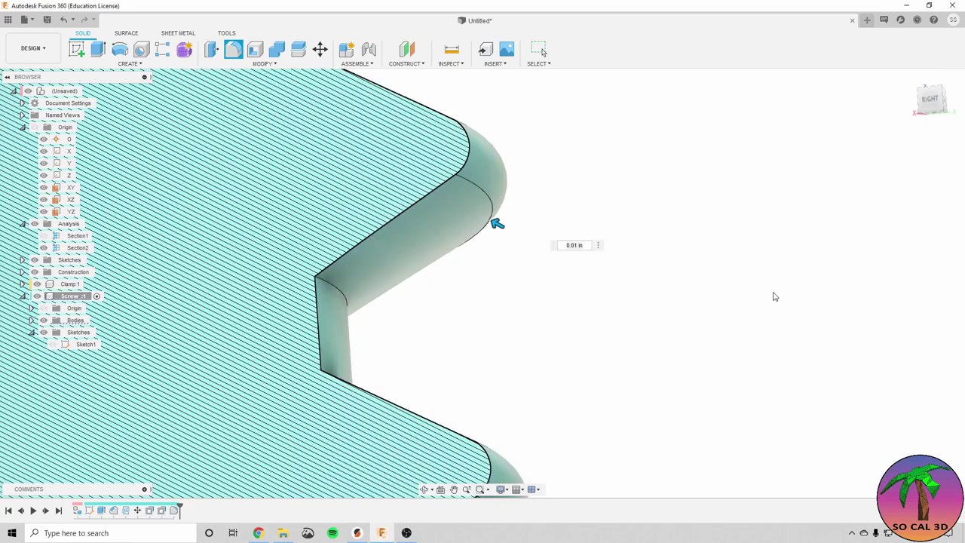
Examine the gap between the rounded screw thread and the clamp's hole thread in the section view.
scroll(560, 382, "down", 10)
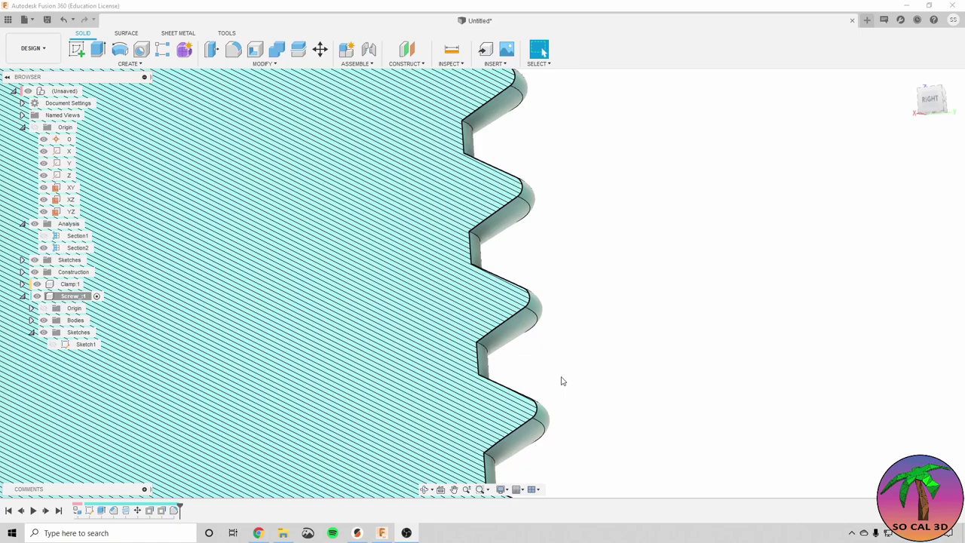
mouse_move(551, 345)
middle_mouse_down("shift")
mouse_move(545, 328)
mouse_move(564, 332)
mouse_move(558, 337)
middle_mouse_up("shift")
scroll(561, 337, "up", 10)
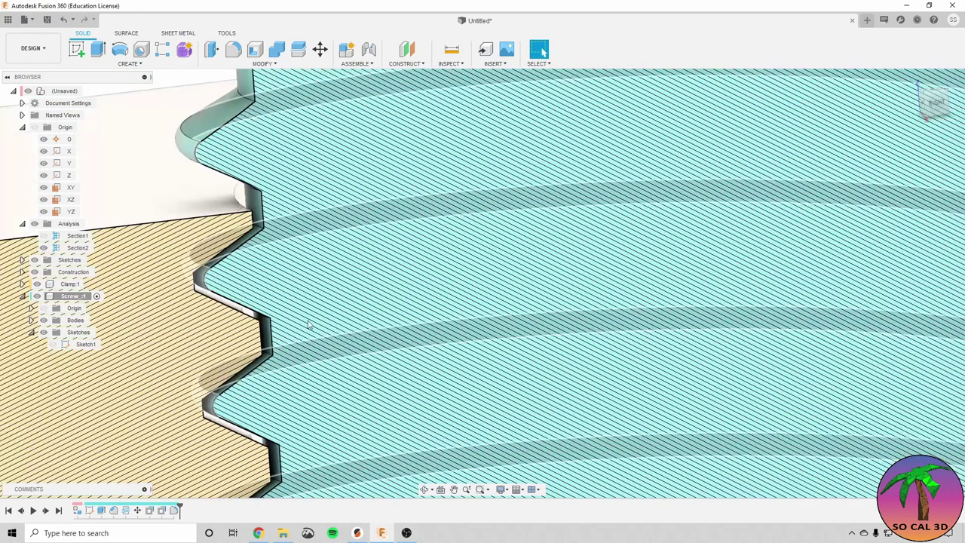
scroll(251, 306, "up", 8)
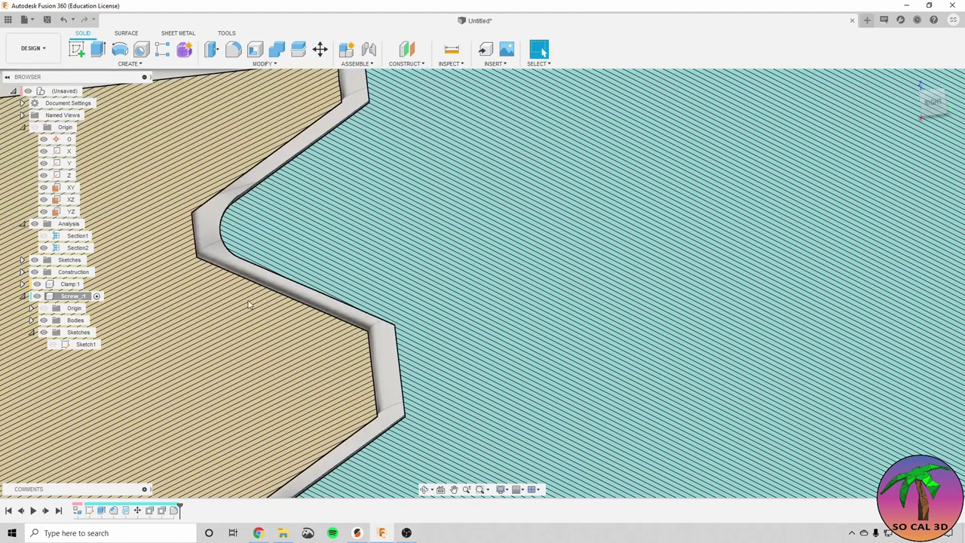
middle_click_drag(301, 304, 367, 334)
scroll(362, 322, "down", 5)
scroll(366, 334, "up", 2)
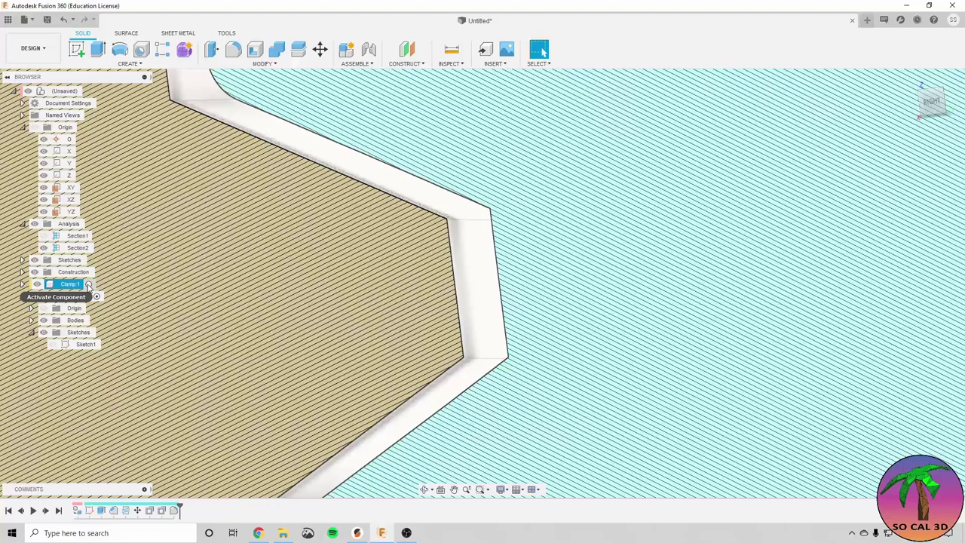
Activate the Clamp component and fillet the two root edges of its hole thread with a constant radius.
left_click(72, 285)
middle_click_drag(287, 299, 319, 254)
left_click(233, 50)
scroll(323, 202, "up", 4)
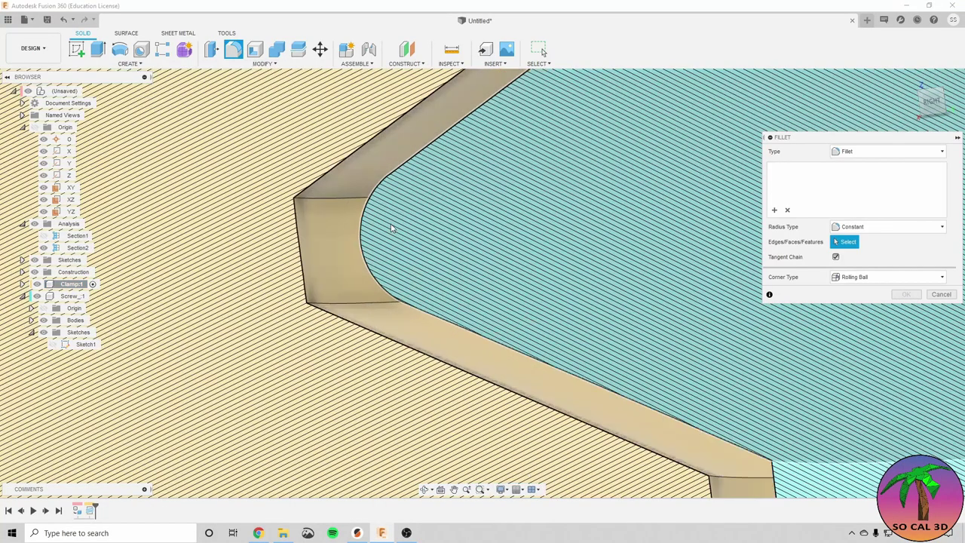
left_click(322, 200)
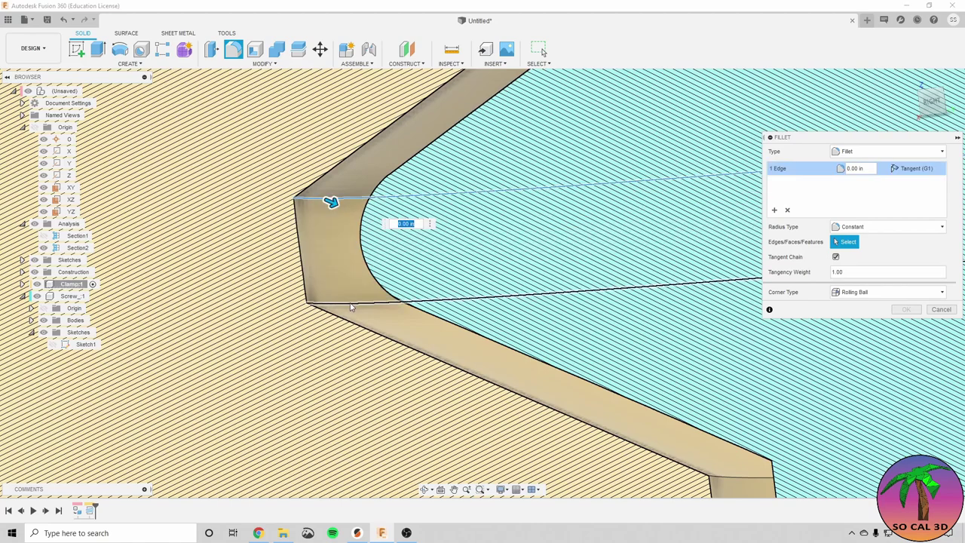
left_click(351, 301)
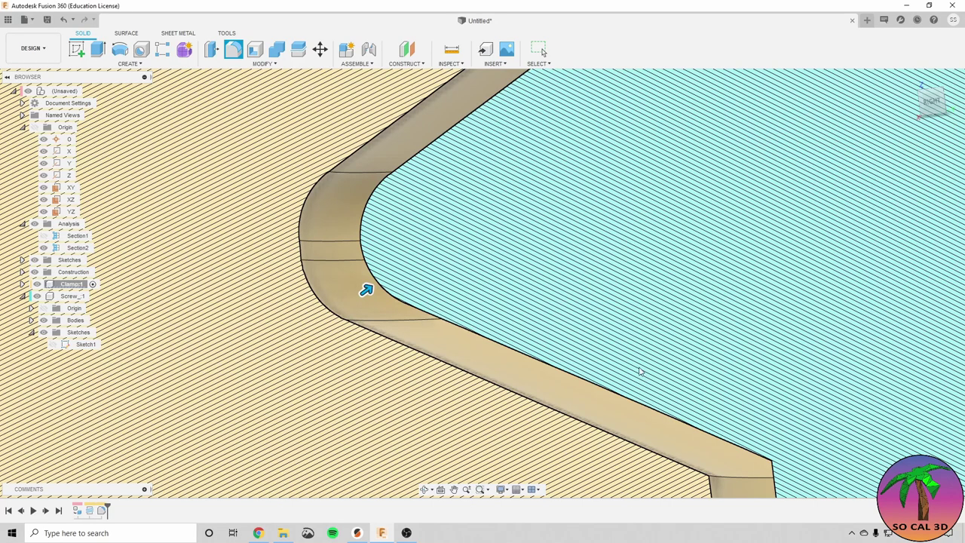
key("Escape")
Inspect the clearance between the filleted clamp and screw threads up close and across the whole sectioned assembly.
scroll(540, 343, "up", 10)
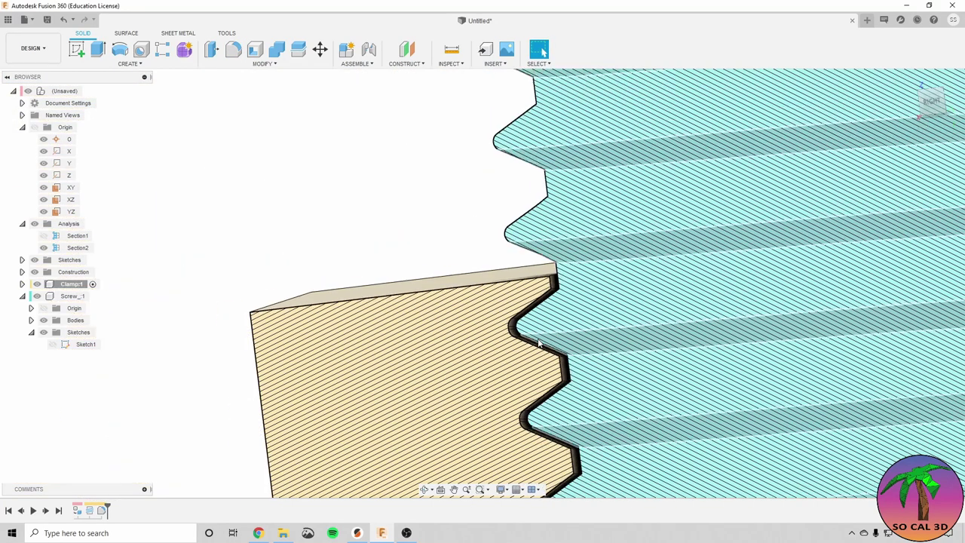
middle_click_drag(539, 343, 413, 223)
scroll(403, 228, "up", 6)
scroll(377, 169, "up", 4)
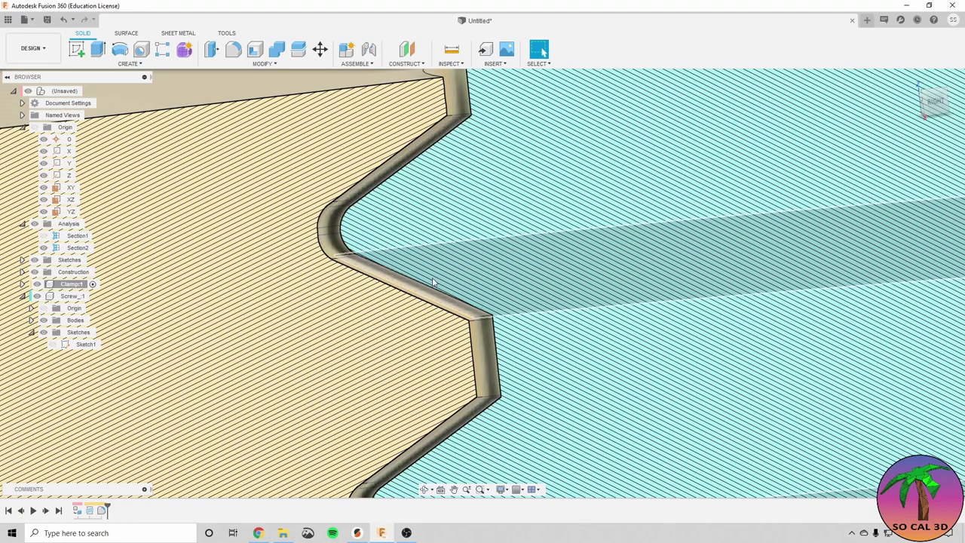
mouse_move(434, 283)
middle_mouse_down("shift")
mouse_move(460, 267)
mouse_move(439, 292)
middle_mouse_up("shift")
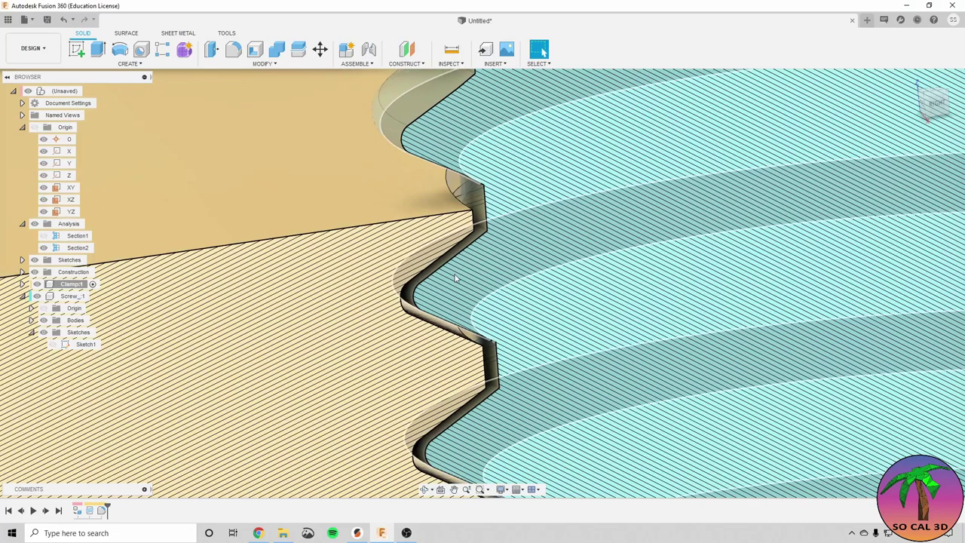
scroll(456, 277, "down", 6)
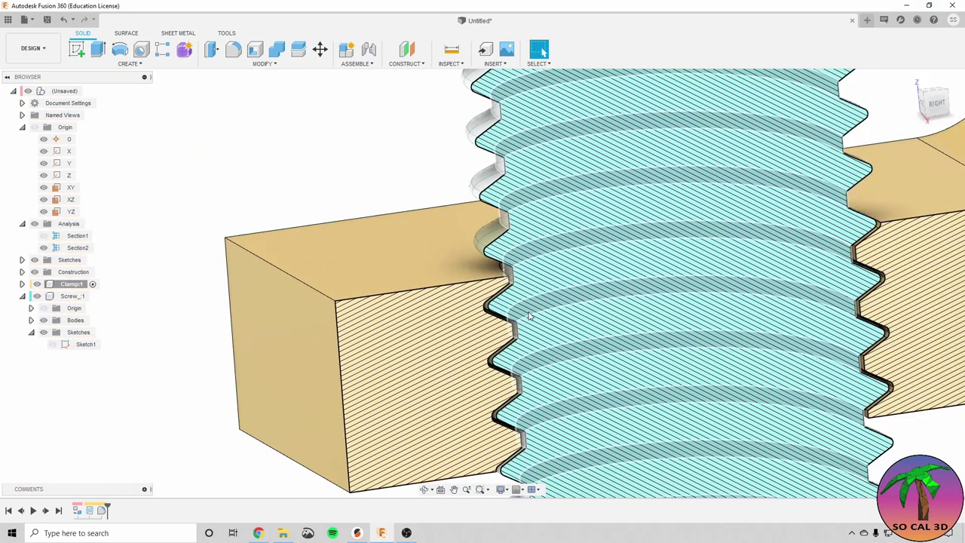
scroll(529, 317, "down", 3)
middle_click_drag(529, 316, 481, 326, "shift")
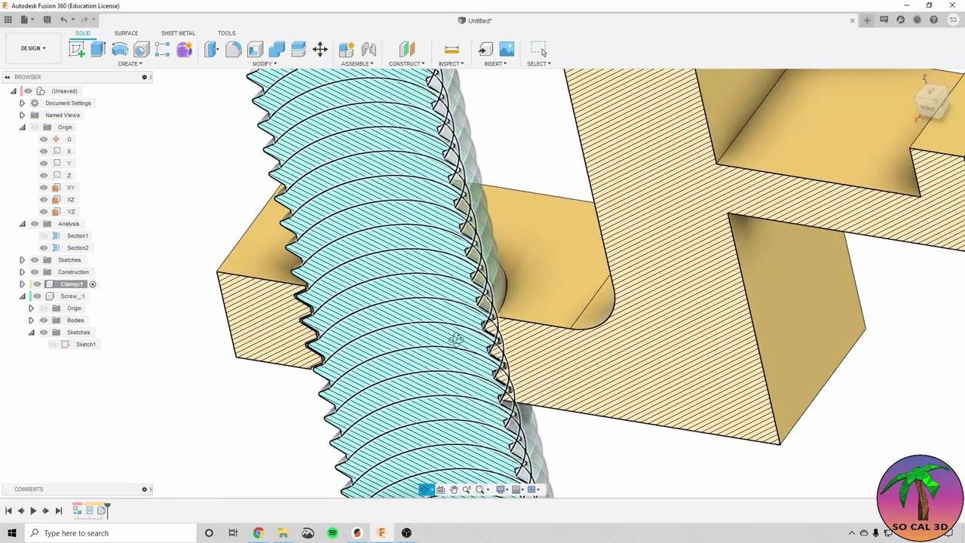
scroll(466, 330, "down", 2)
scroll(466, 329, "down", 3)
middle_click_drag(543, 52, 202, 199, "shift")
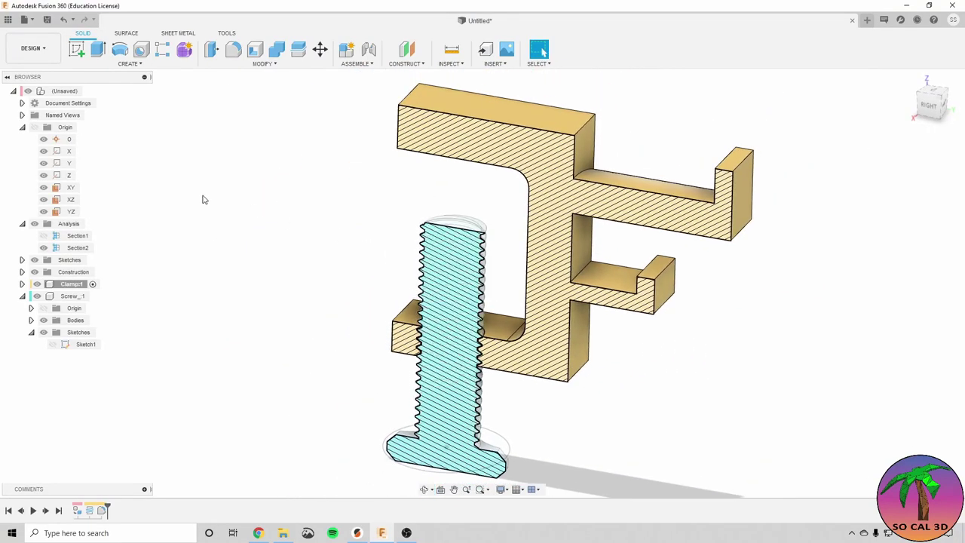
Activate the top-level assembly and hide the Section2 analysis to show the full clamp and screw.
left_click(89, 91)
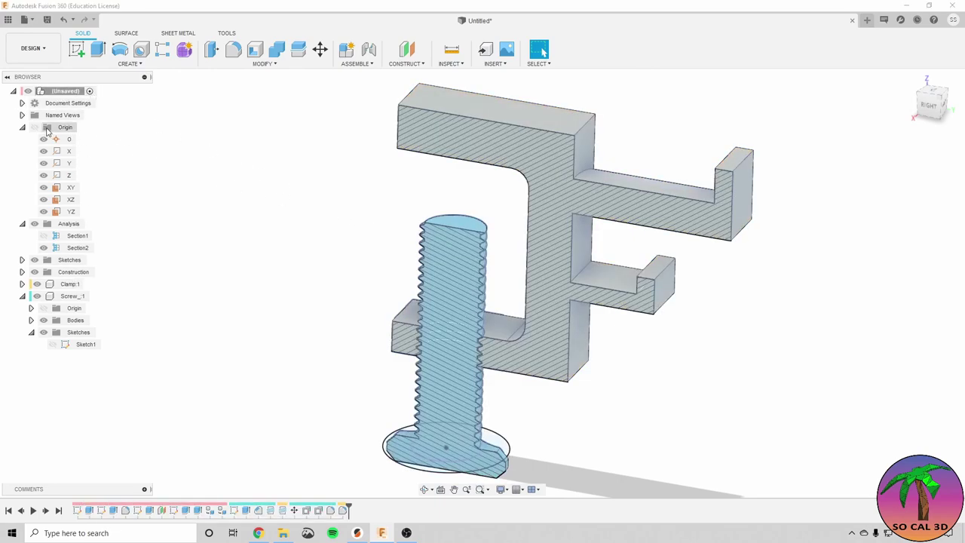
left_click(23, 127)
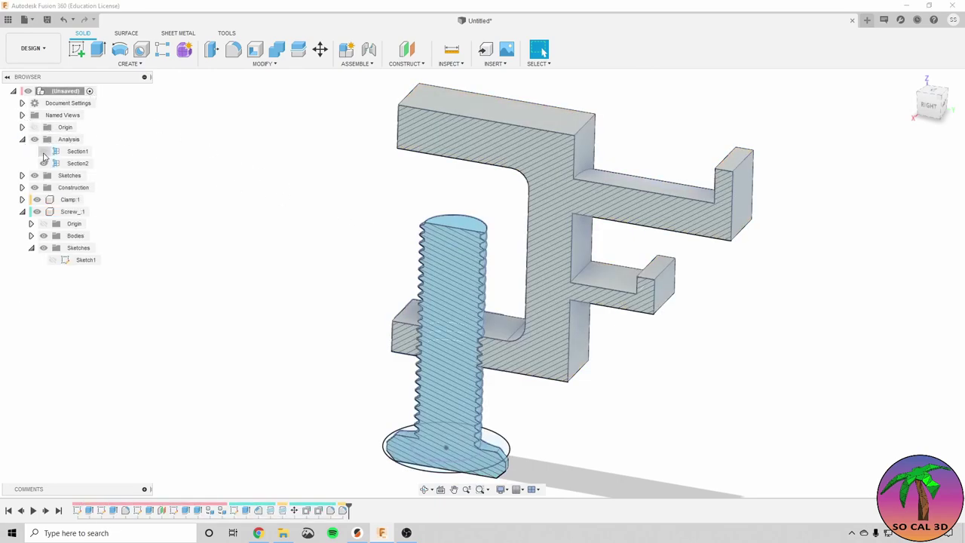
left_click(44, 164)
mouse_move(237, 199)
middle_mouse_down("shift")
mouse_move(395, 261)
mouse_move(543, 51)
mouse_move(395, 271)
mouse_move(407, 267)
mouse_move(371, 143)
middle_mouse_up("shift")
middle_click_drag(668, 254, 611, 252, "shift")
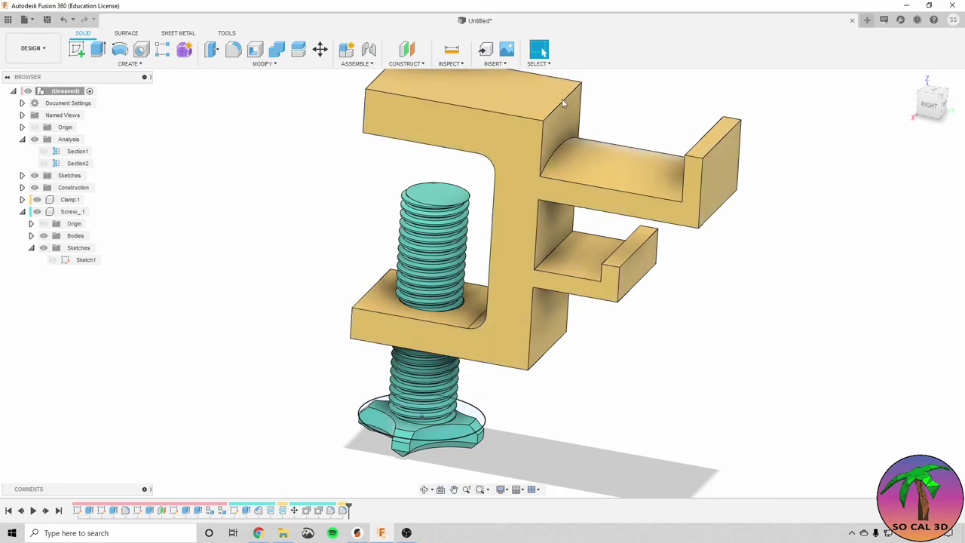
middle_click_drag(547, 227, 529, 218, "shift")
key("F6")
key("Escape")
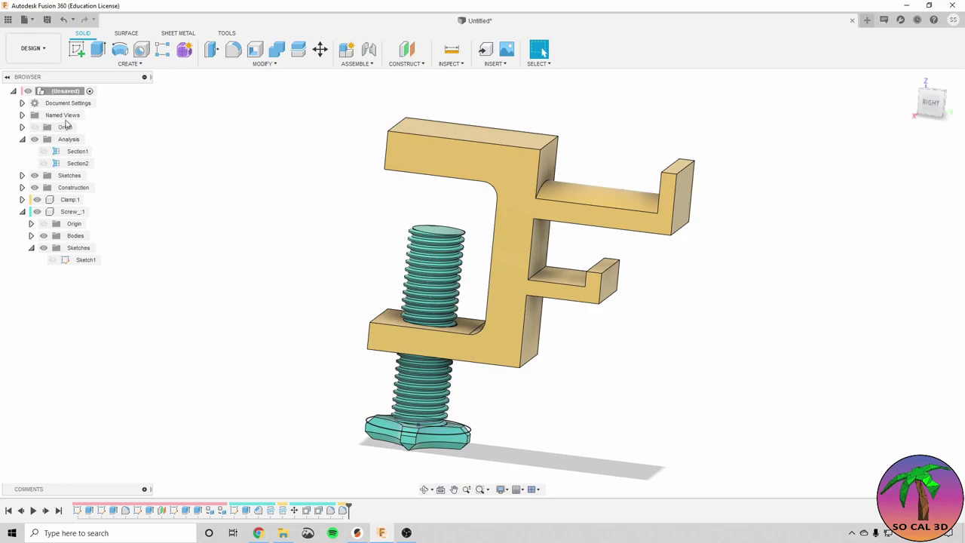
Change the document's active units to millimetres.
left_click(22, 104)
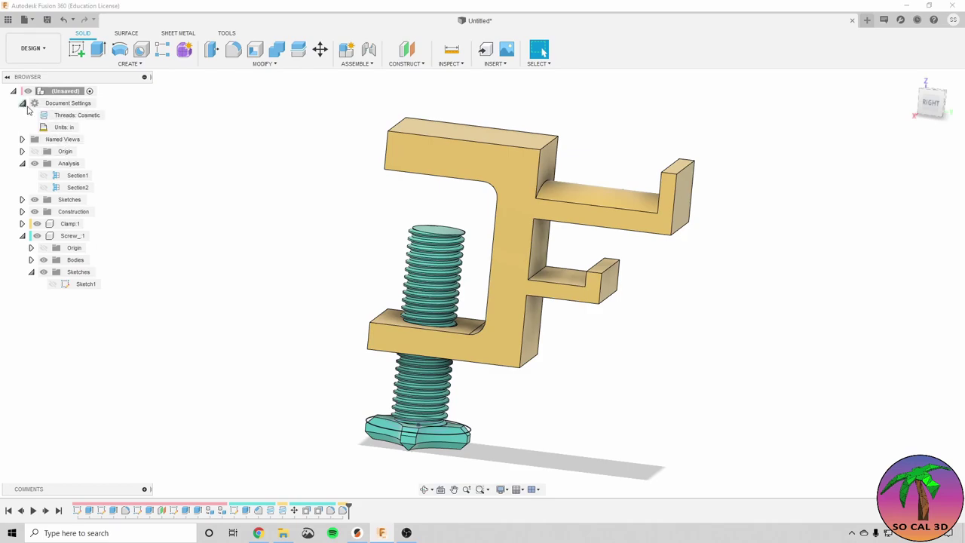
left_click(86, 127)
left_click(936, 151)
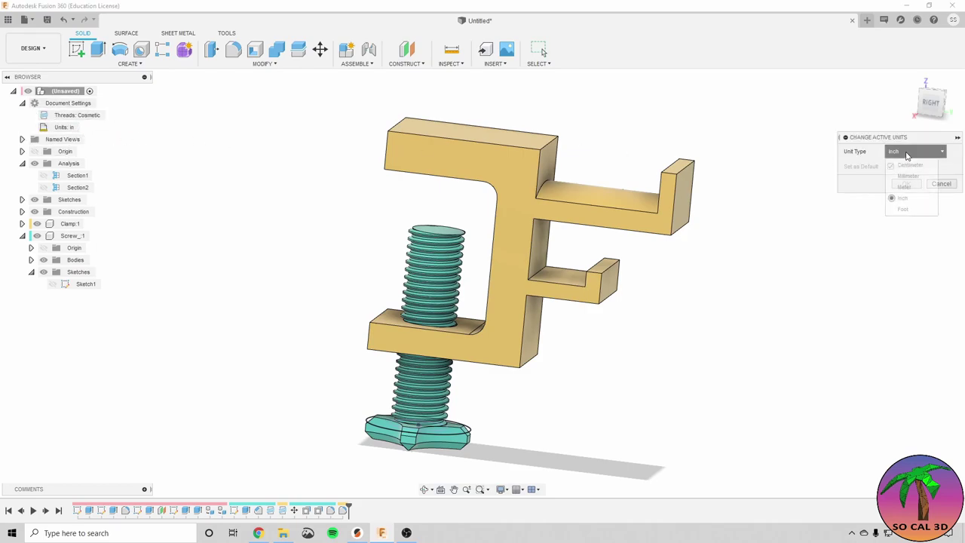
left_click(908, 164)
left_click(908, 184)
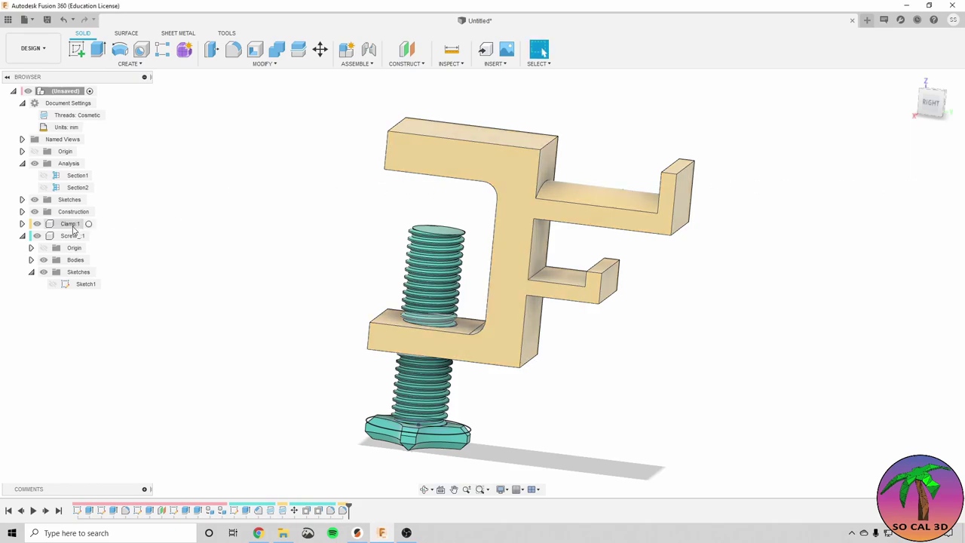
Try to export the Clamp component as a binary STL with high refinement to the Headphone Desk Clamp folder.
right_click(70, 225)
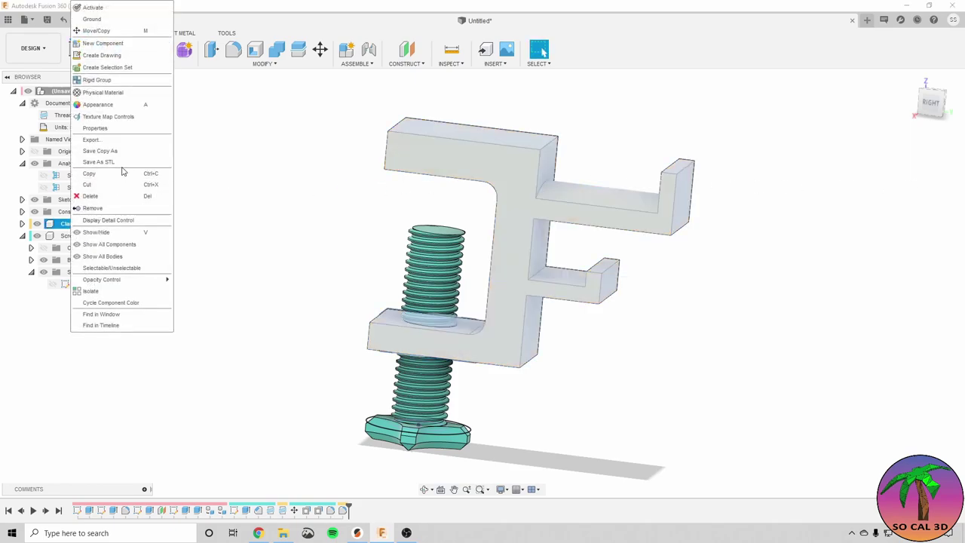
left_click(99, 162)
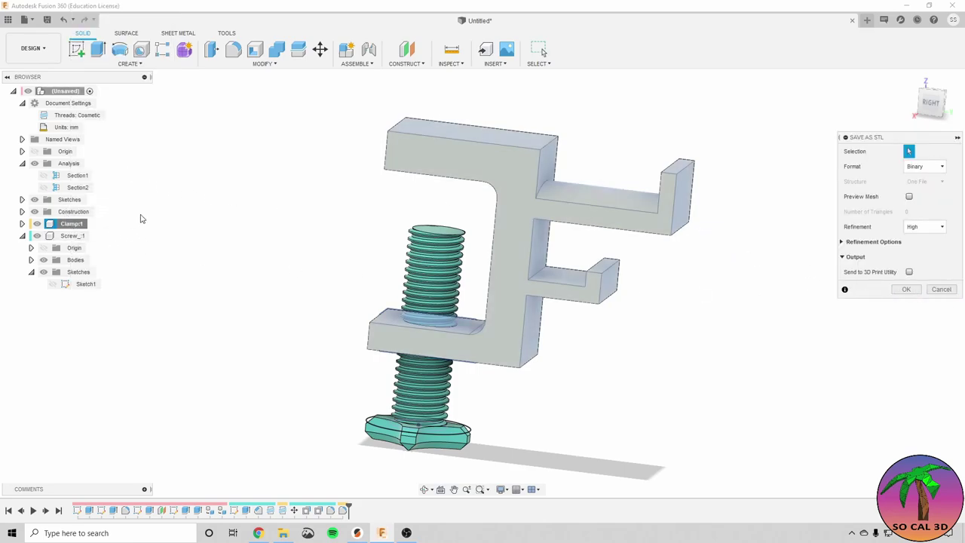
left_click(908, 290)
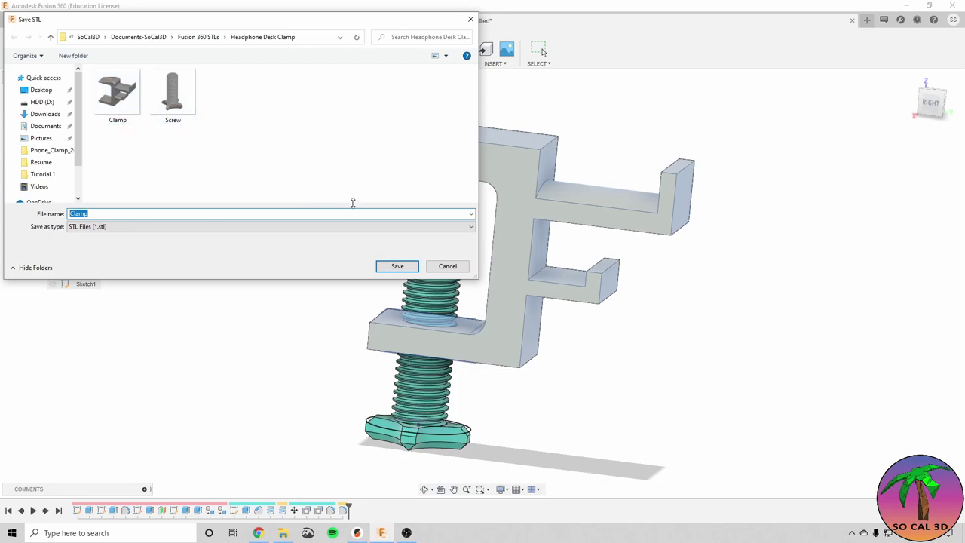
left_click(446, 266)
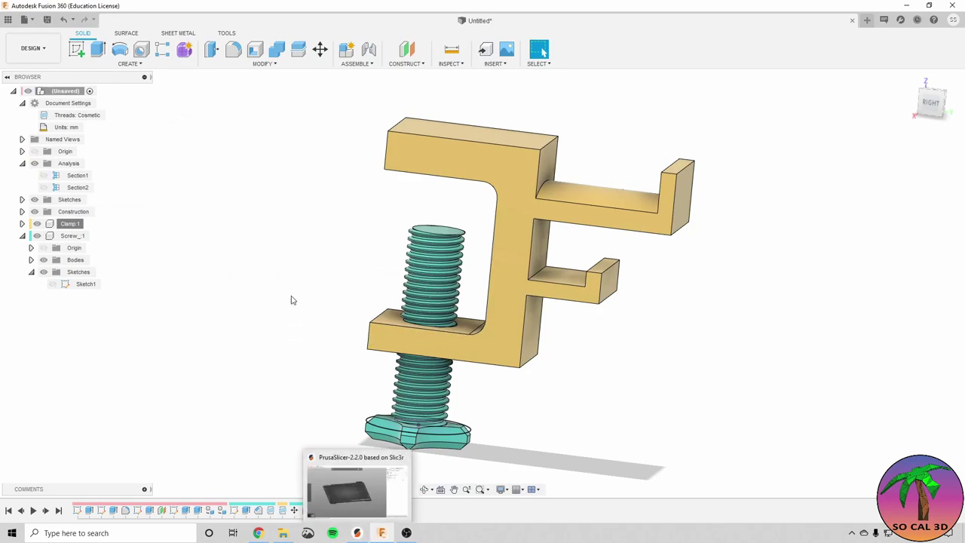
Try to export the Screw component as a binary STL with high refinement to the Headphone Desk Clamp folder.
right_click(72, 238)
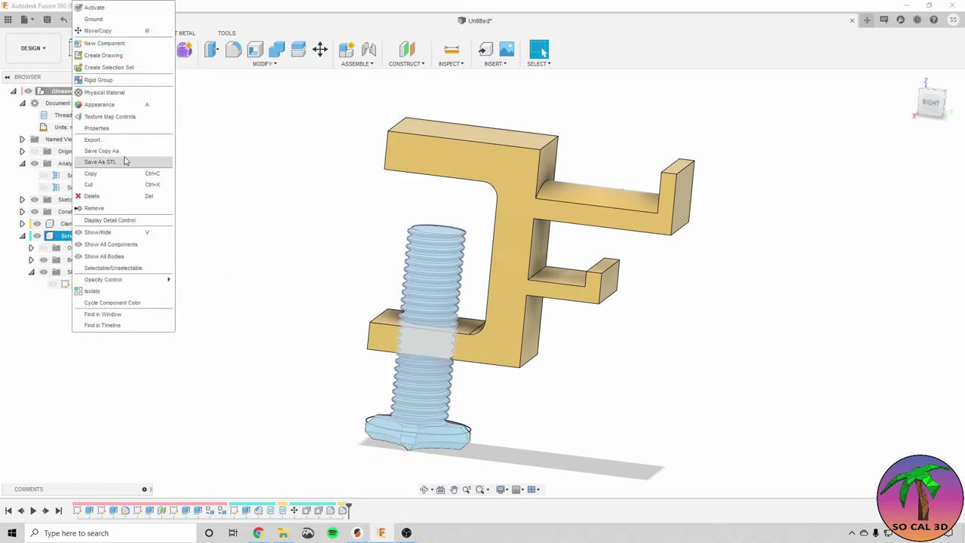
left_click(101, 161)
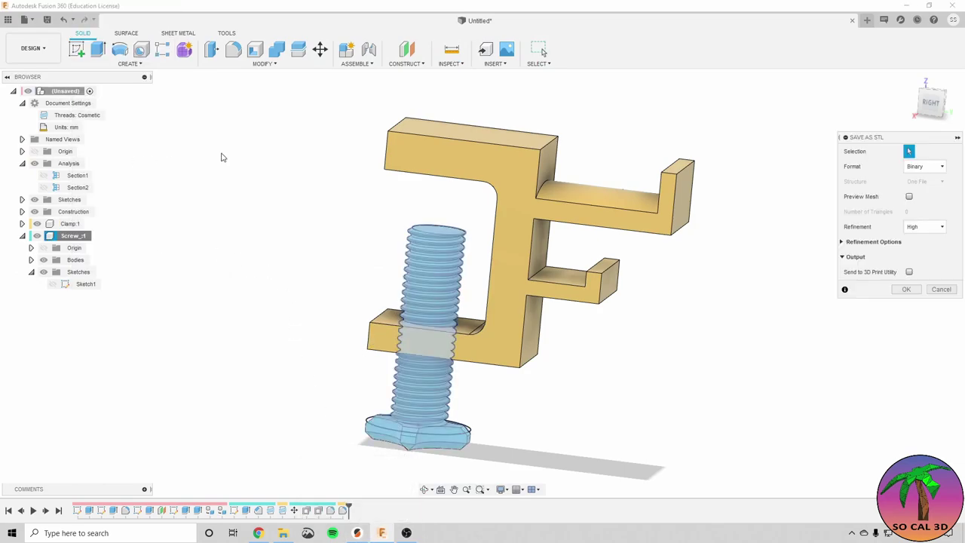
left_click(908, 290)
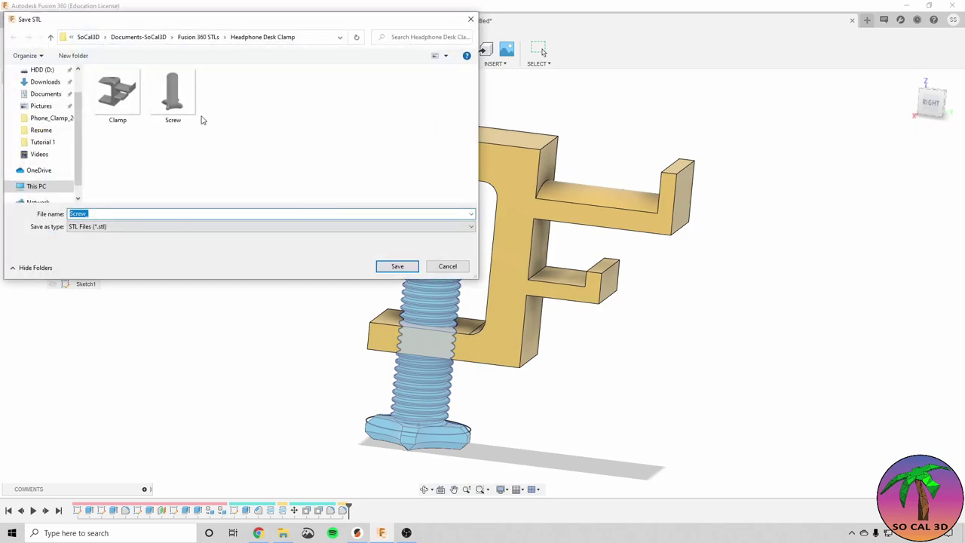
left_click(445, 266)
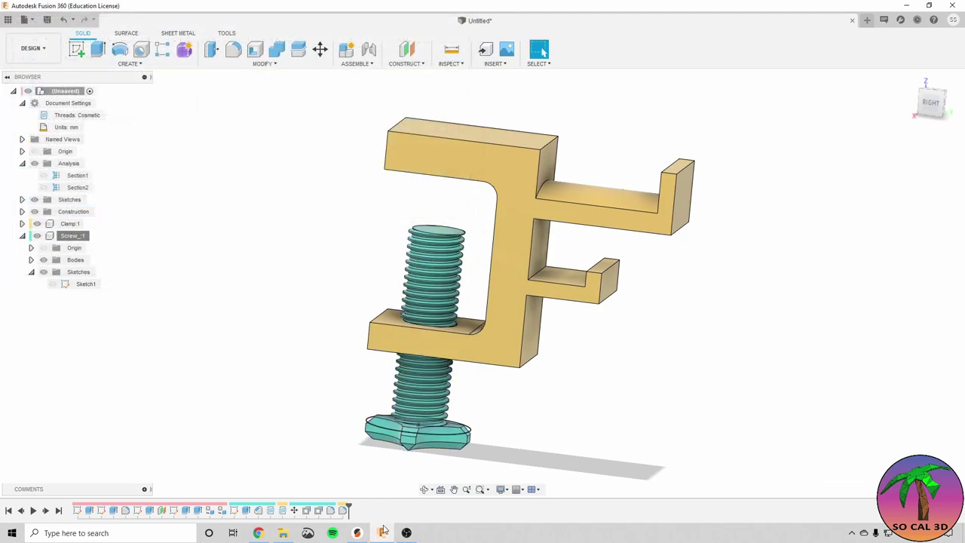
Switch to PrusaSlicer and import Clamp.stl and Screw.stl from the Headphone Desk Clamp folder onto the print bed.
left_click(361, 534)
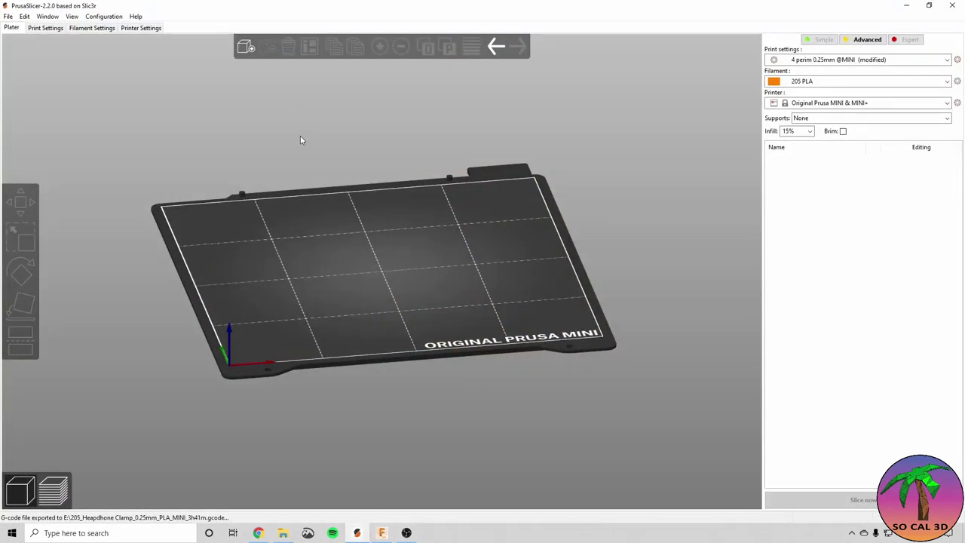
left_click_drag(305, 155, 274, 130)
left_click(245, 44)
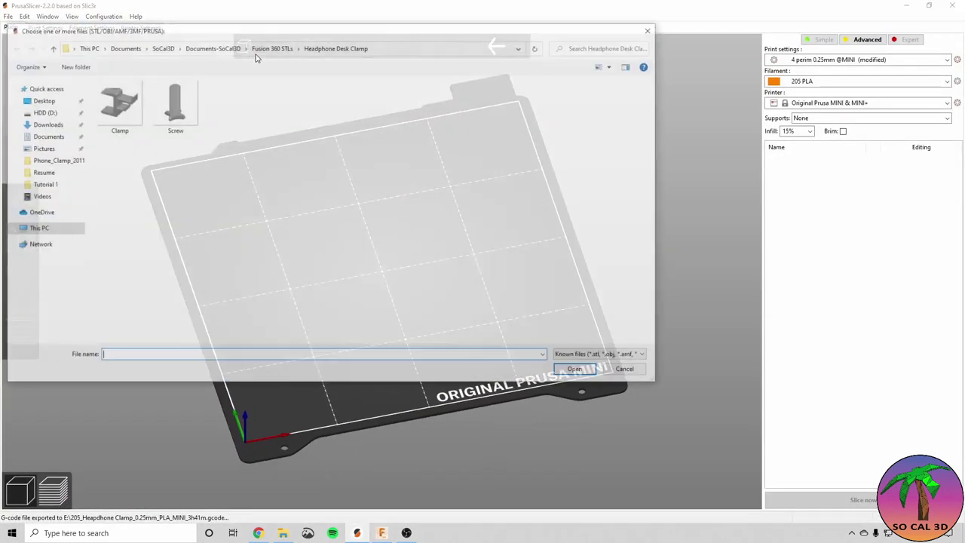
left_click_drag(251, 179, 122, 97)
left_click(577, 371)
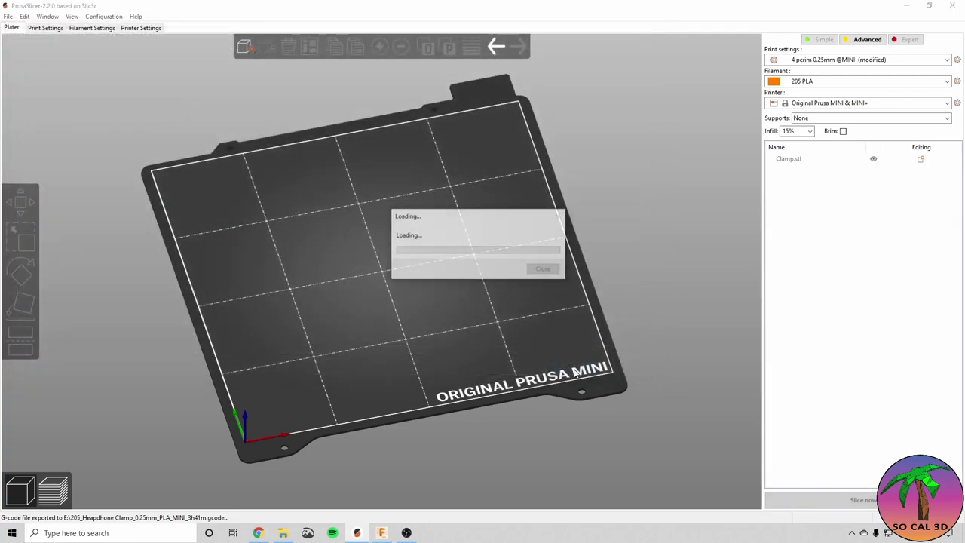
Stand the screw upright by placing the flat underside of its grip head on the print bed.
left_click_drag(456, 336, 475, 290)
left_click(469, 335)
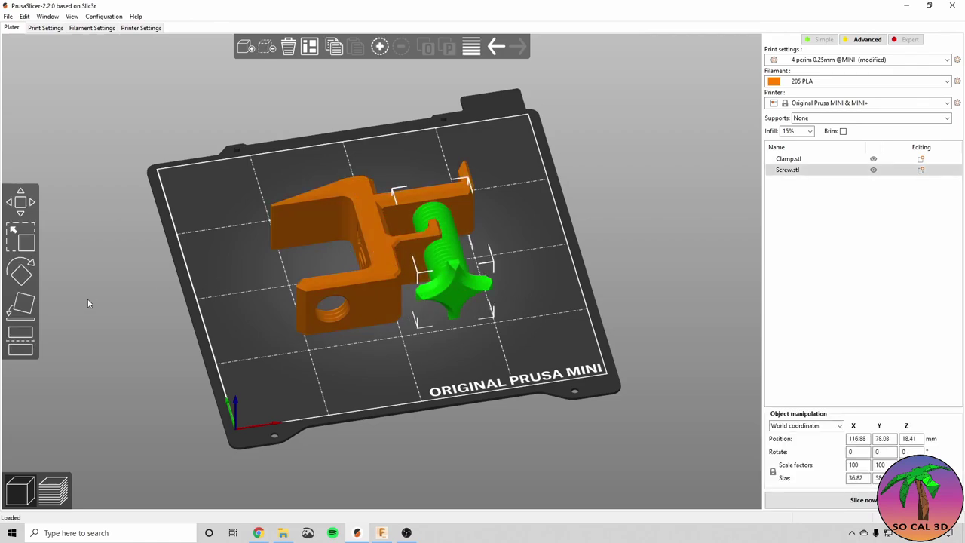
left_click(23, 306)
left_click(458, 289)
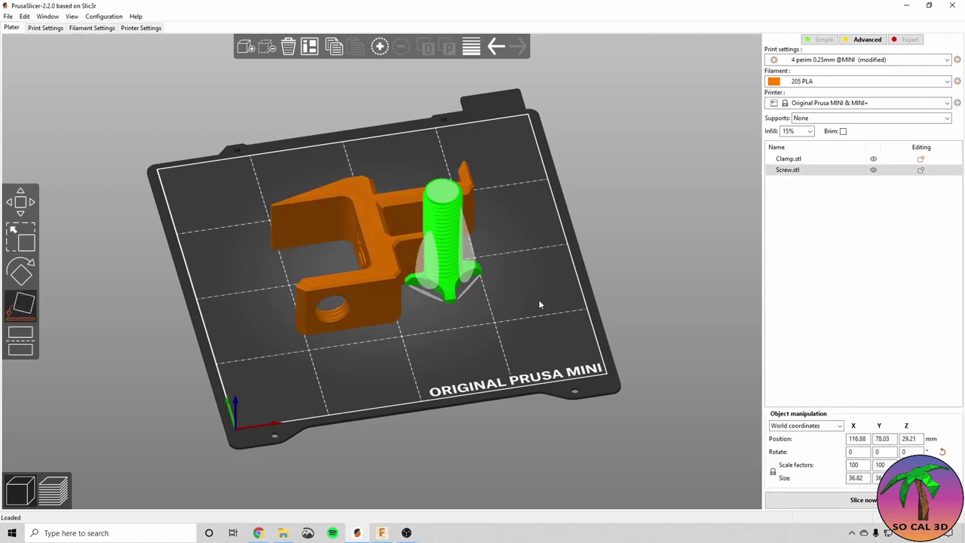
left_click(539, 304)
Move the upright screw into the open throat of the clamp so the two parts do not overlap.
left_click_drag(448, 285, 309, 274)
key("1")
mouse_move(388, 285)
left_mouse_down()
mouse_move(384, 261)
mouse_move(394, 268)
left_mouse_up()
left_click(308, 260, "ctrl")
left_click(532, 343)
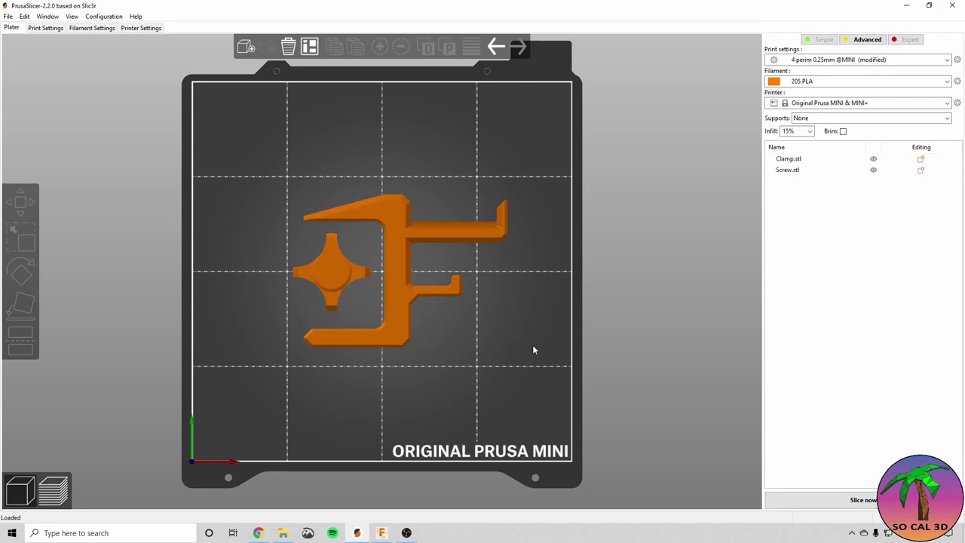
left_click_drag(532, 345, 436, 240)
left_click(348, 226)
left_click(483, 262)
left_click_drag(521, 258, 685, 190)
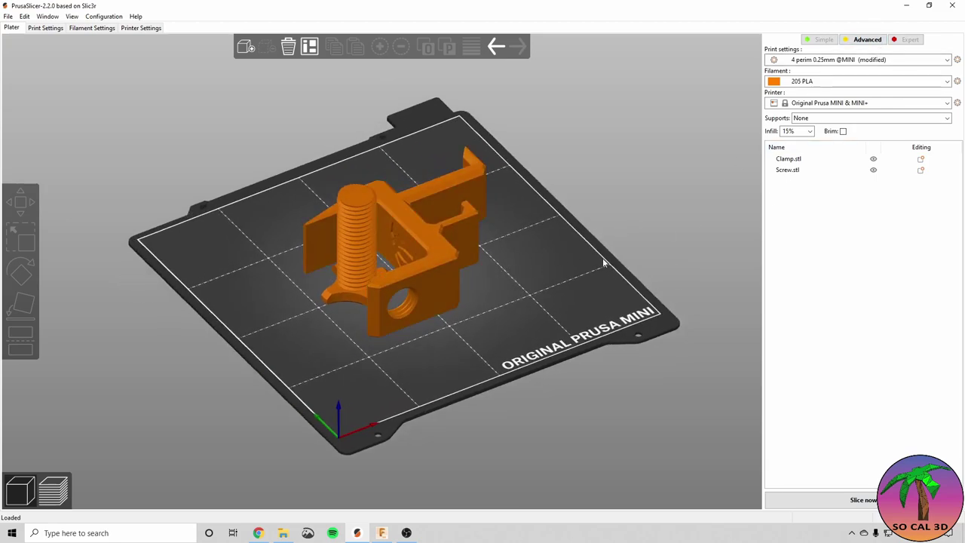
Slice the clamp and screw together and inspect the layer preview of both parts up close.
left_click(852, 500)
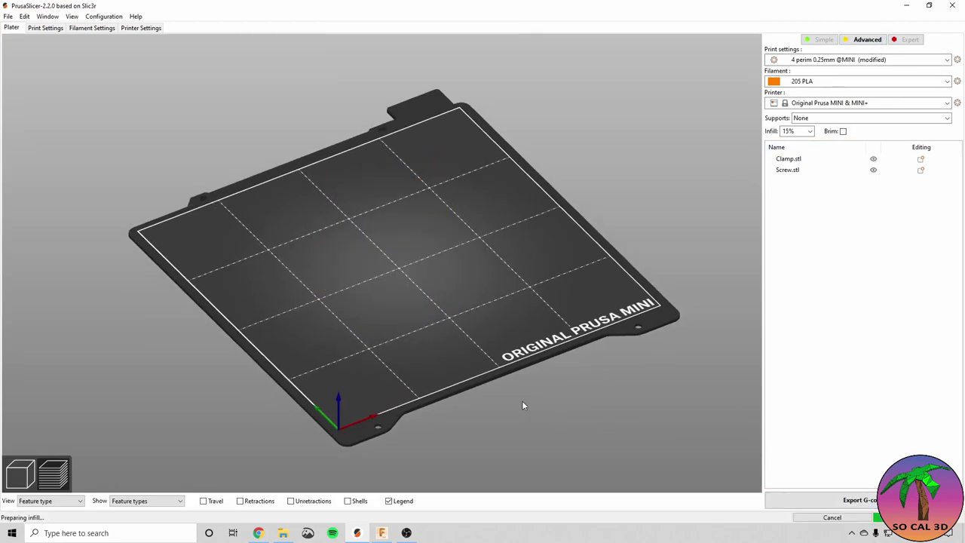
left_click_drag(548, 312, 536, 328)
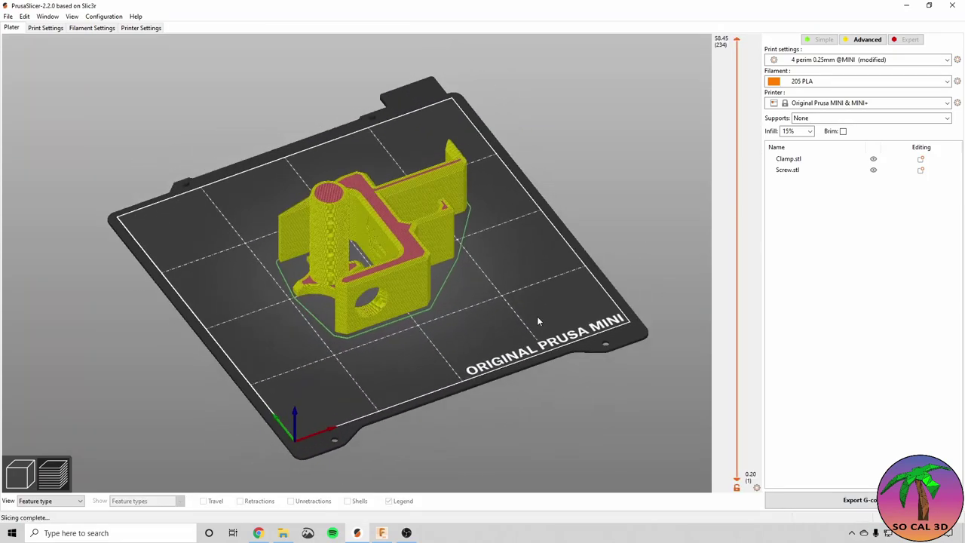
scroll(536, 315, "up", 3)
left_click_drag(613, 300, 566, 301)
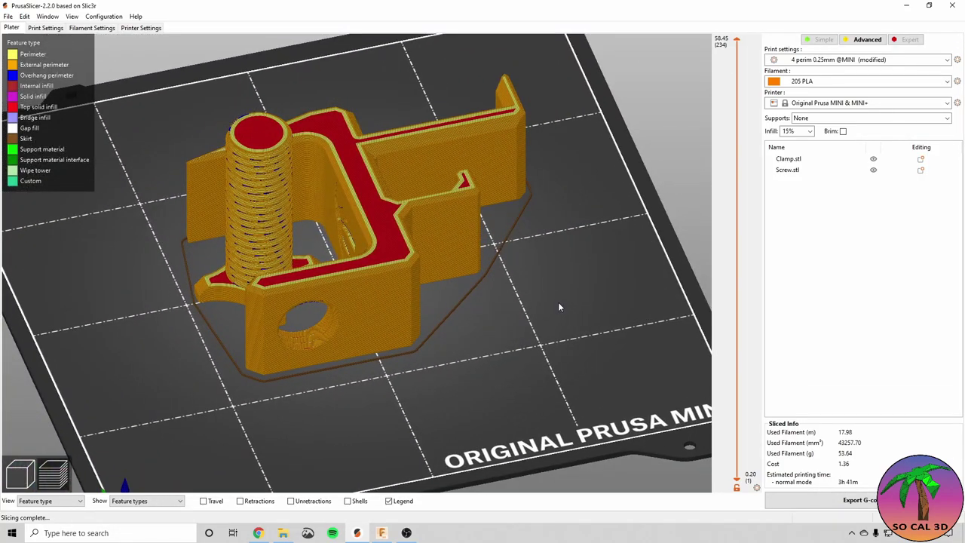